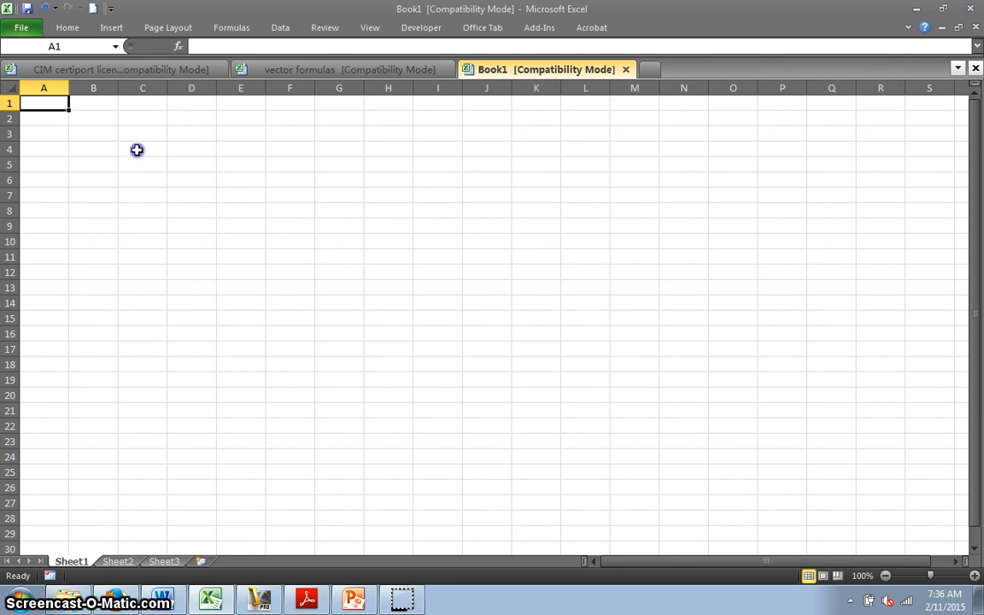
Enter the labels "F =" in cell C4 and "Angle =" in cell C6
left_click(137, 149)
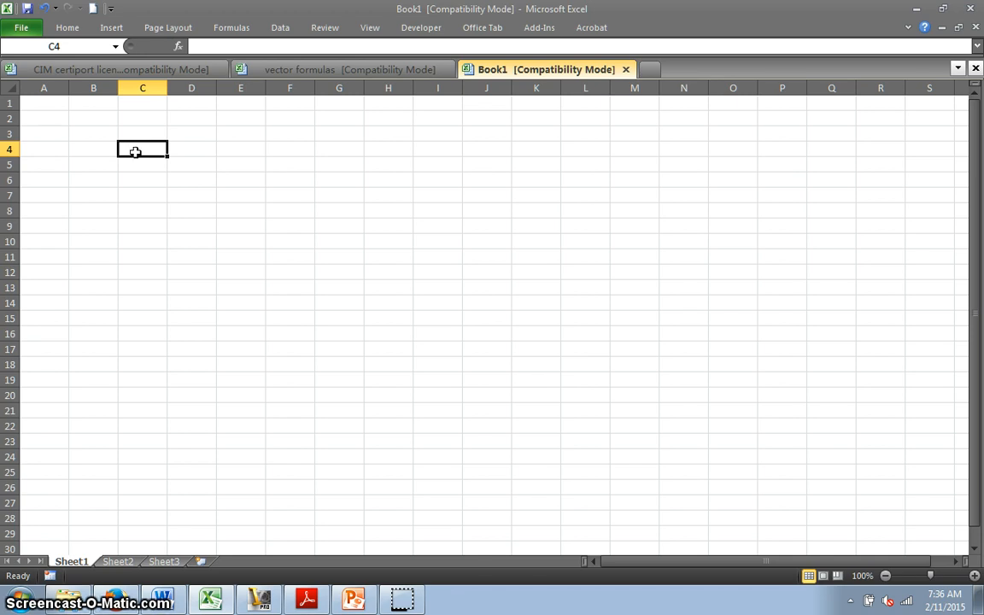
type("F =")
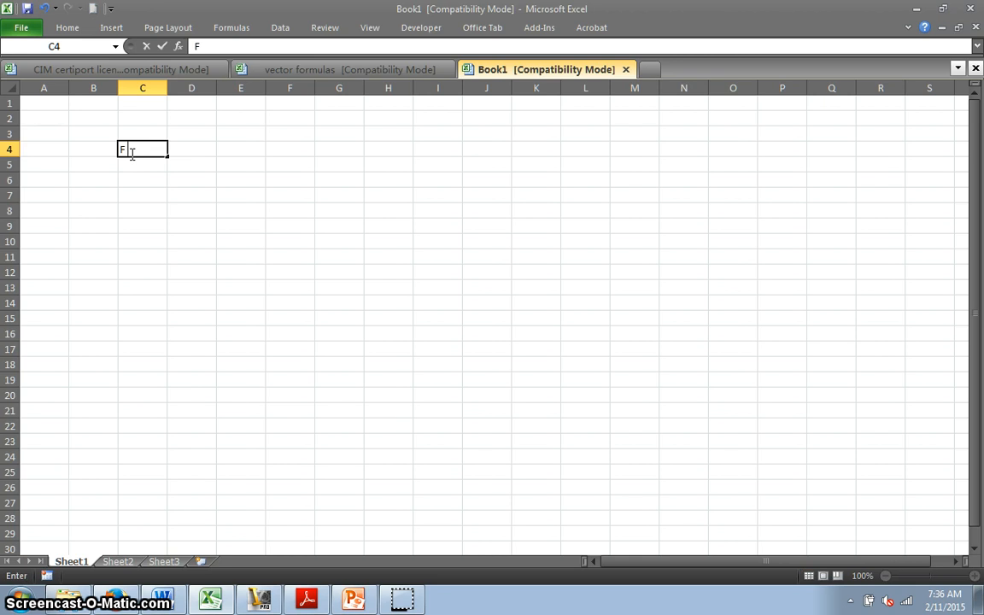
left_click(186, 150)
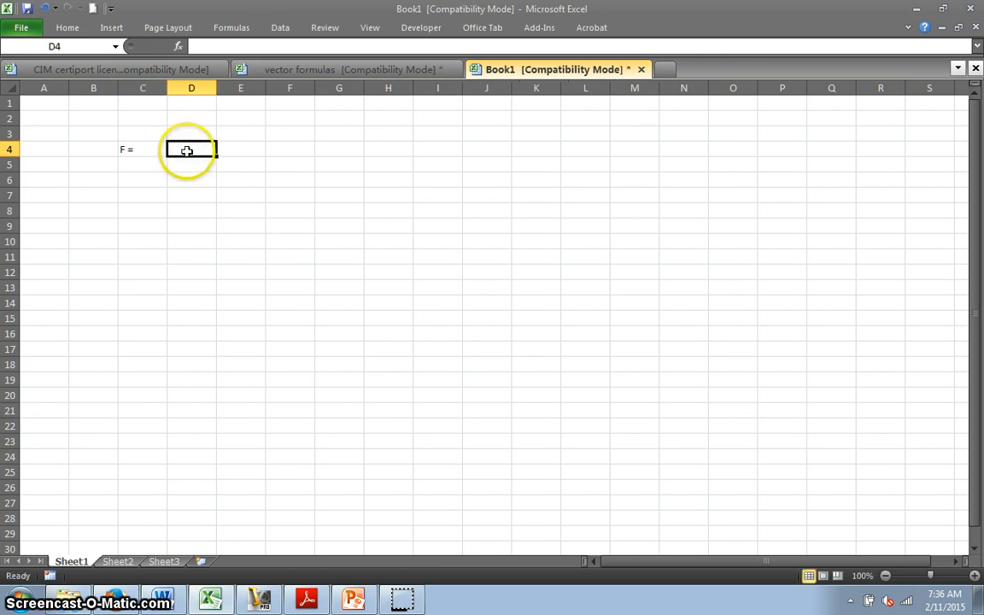
left_click(129, 183)
type("Angle")
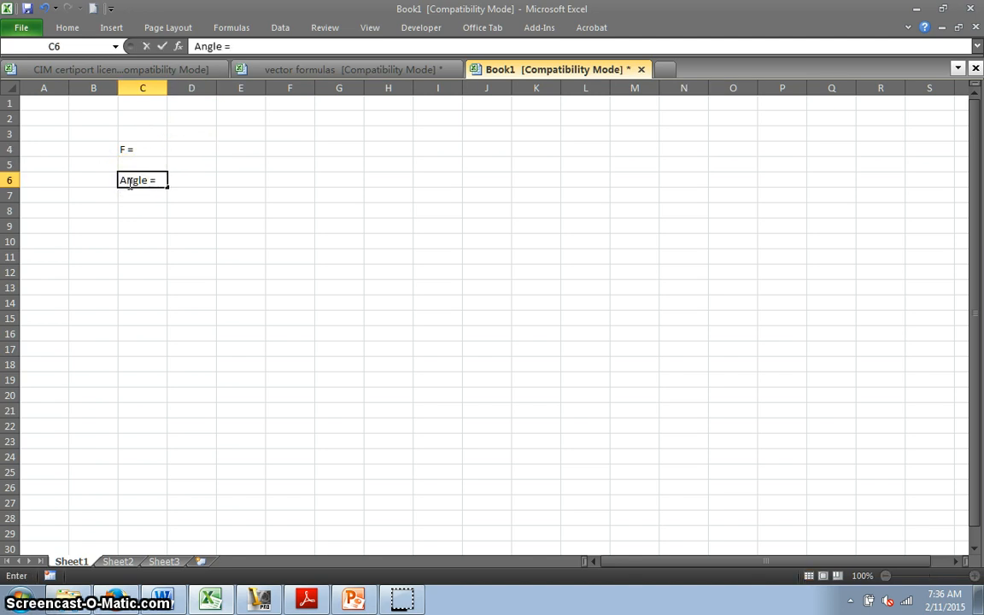
type(" =")
left_click(193, 183)
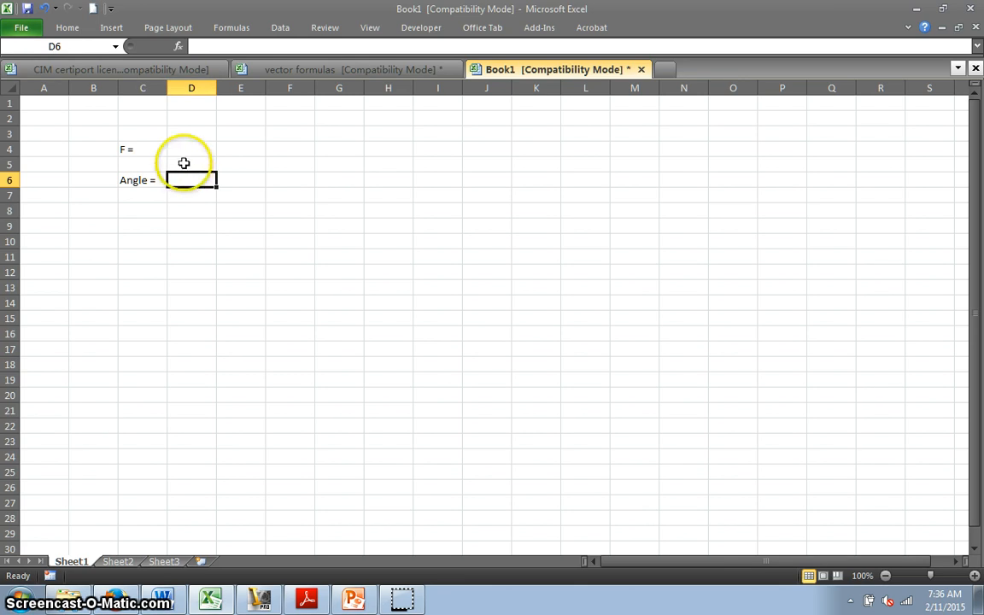
Enter 240 as the F value in D4 and 65 as the angle in D6
left_click(185, 150)
type("24")
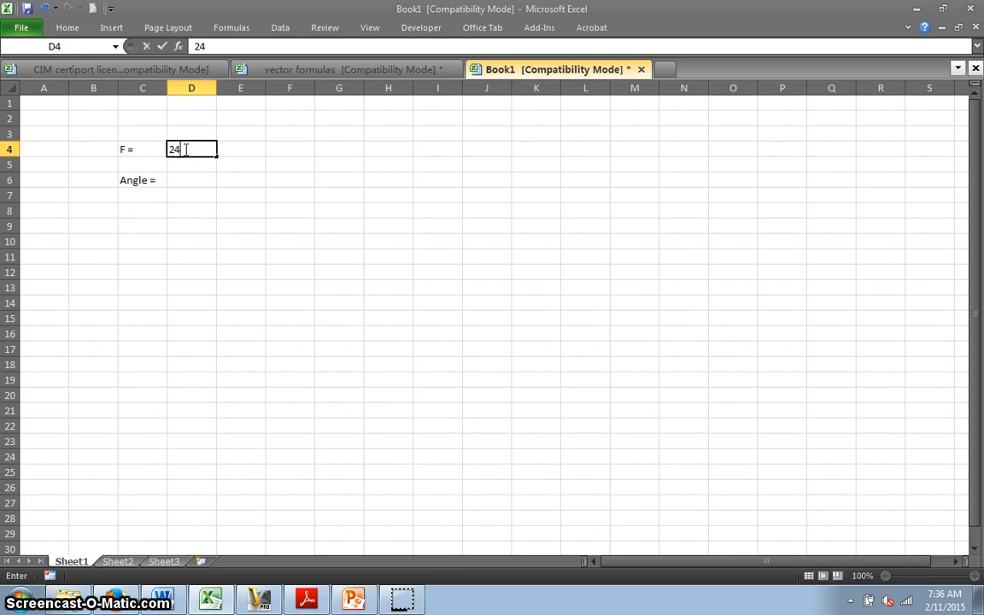
type("0")
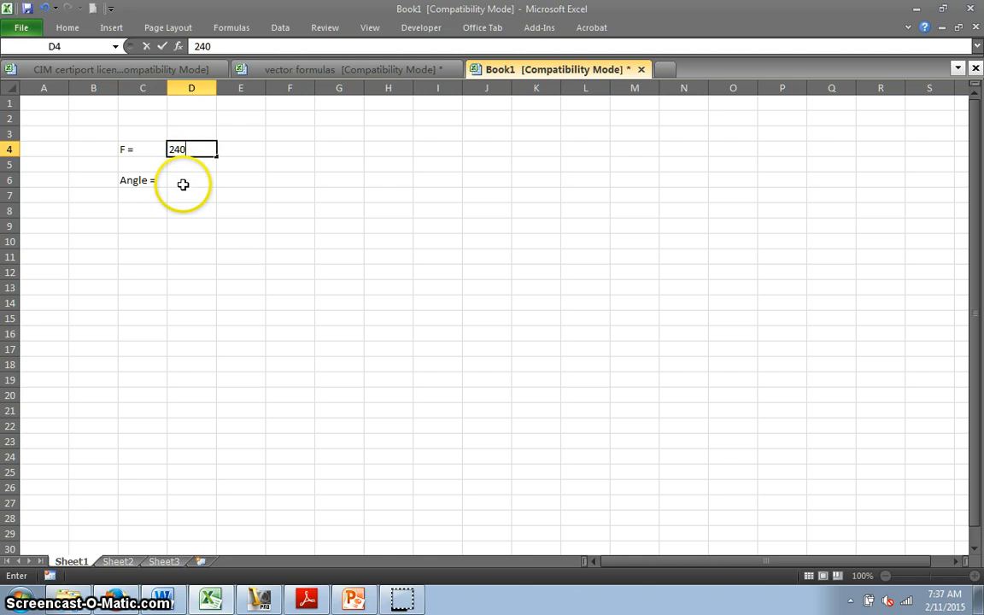
left_click(185, 183)
type("65")
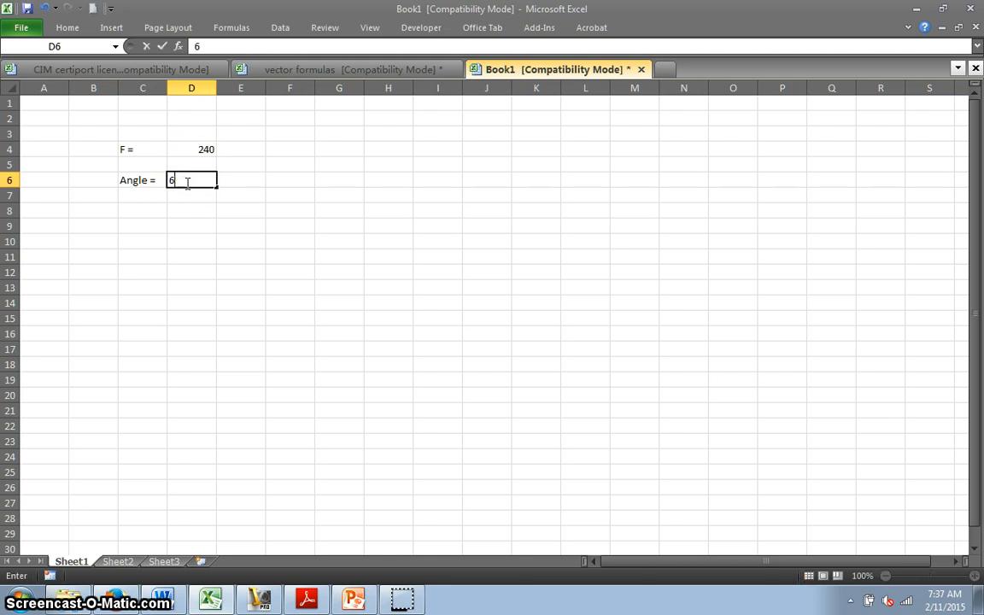
Enter the component labels "Fy =" in cell C8 and "Fx =" in cell C9
left_click(132, 211)
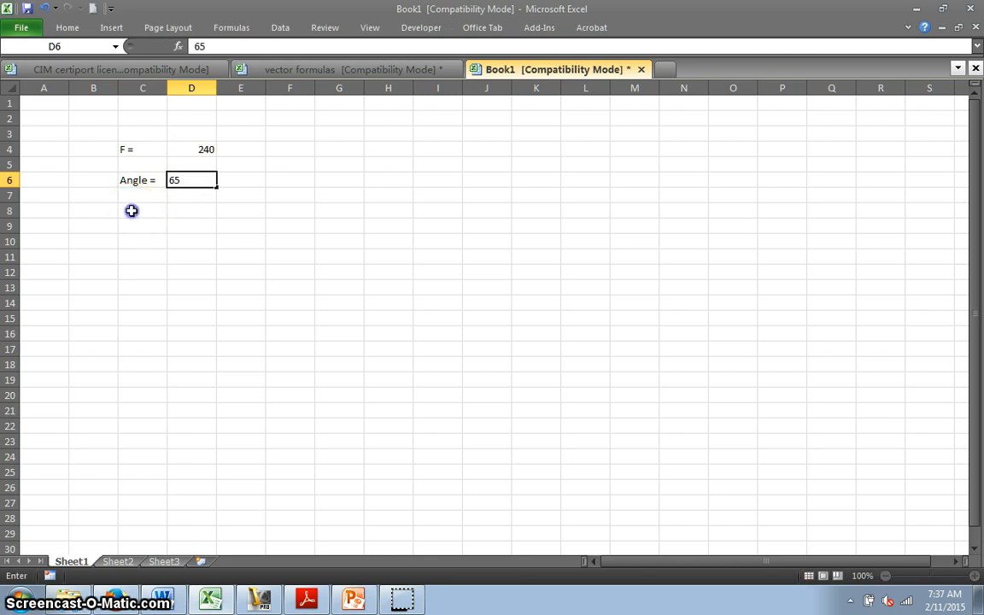
left_click(132, 214)
type("F")
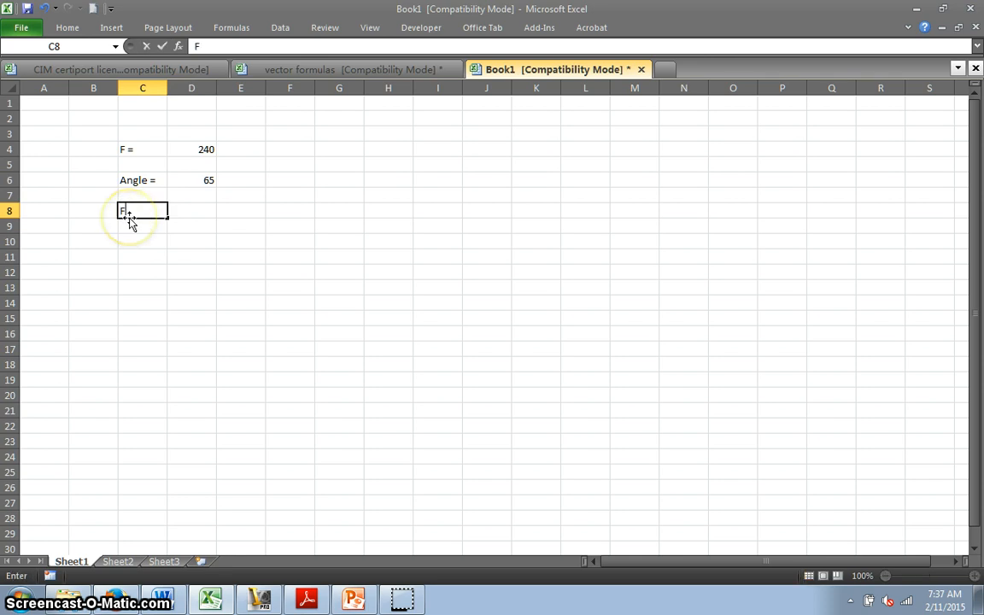
type("y")
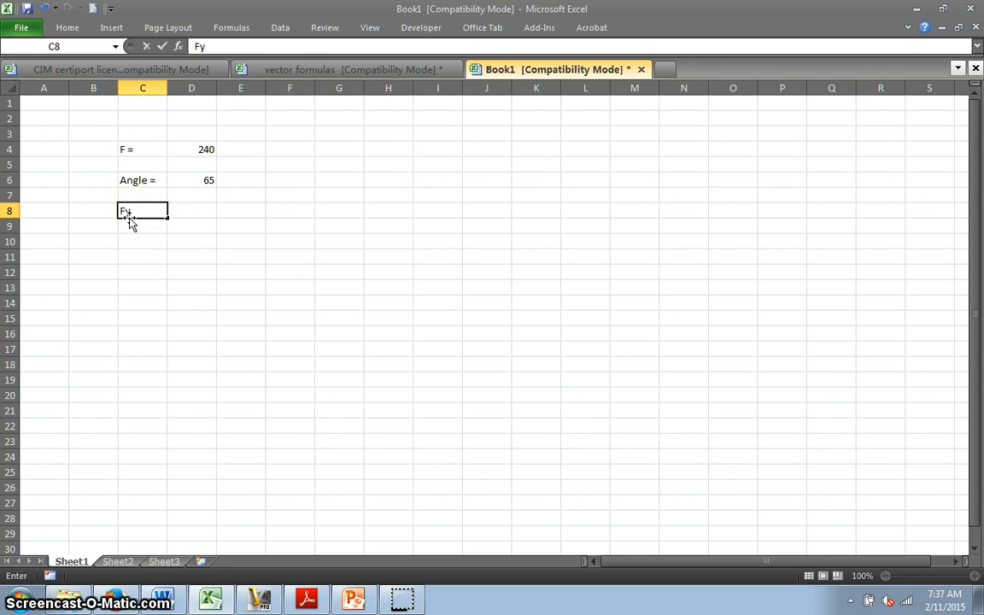
type(" =")
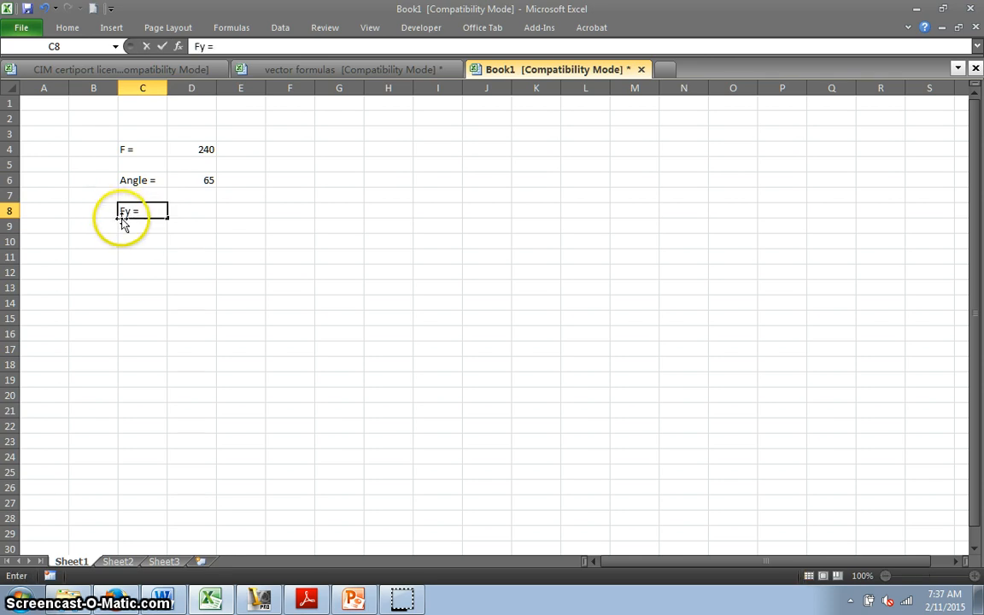
left_click(133, 225)
type("Fx =")
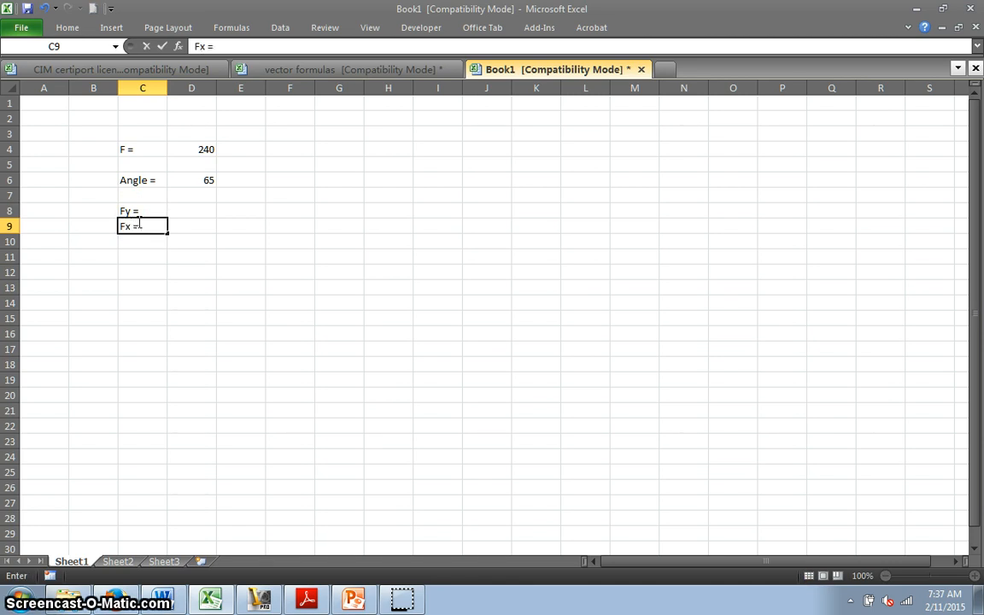
Start the Fy formula in D8 by multiplying F by the angle converted to radians: =D4*(RADIANS(D6))
left_click(200, 213)
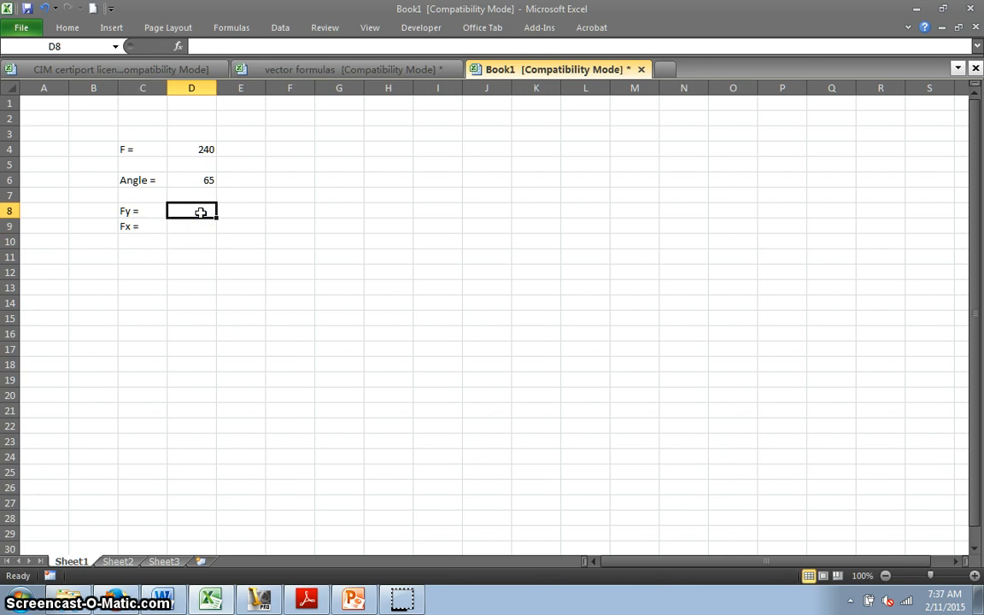
left_click(196, 211)
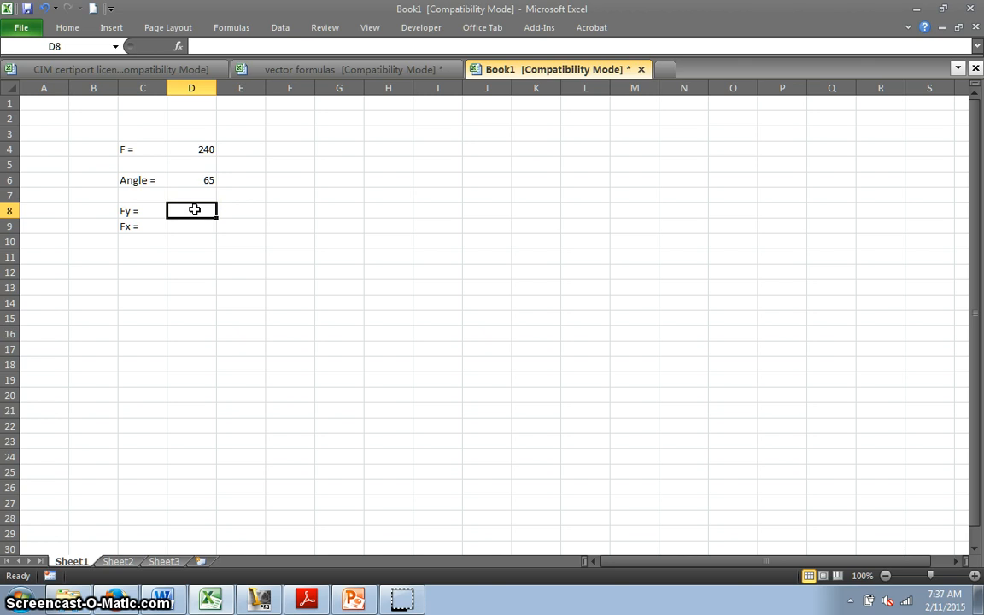
type("=")
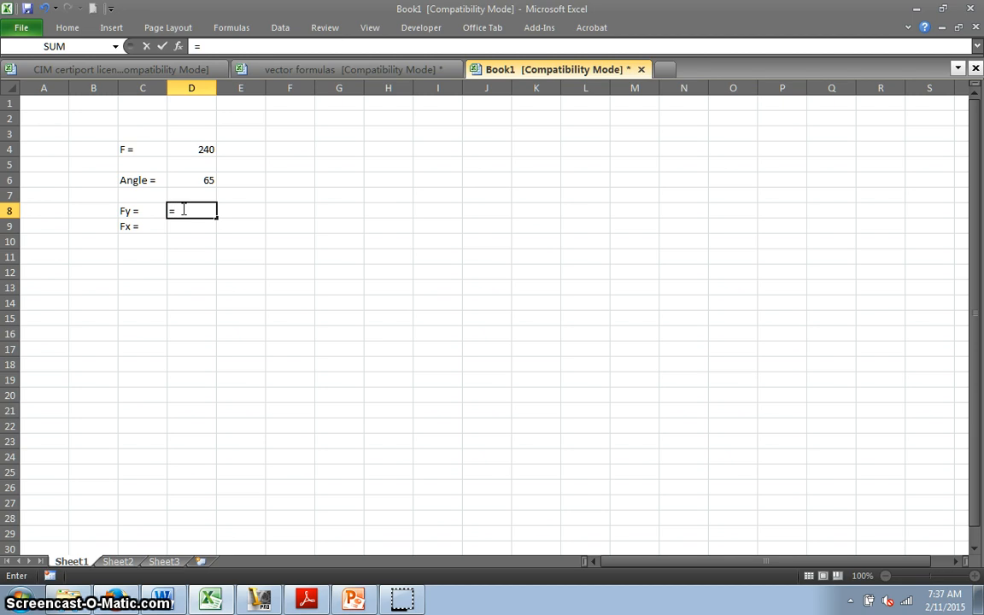
left_click(201, 151)
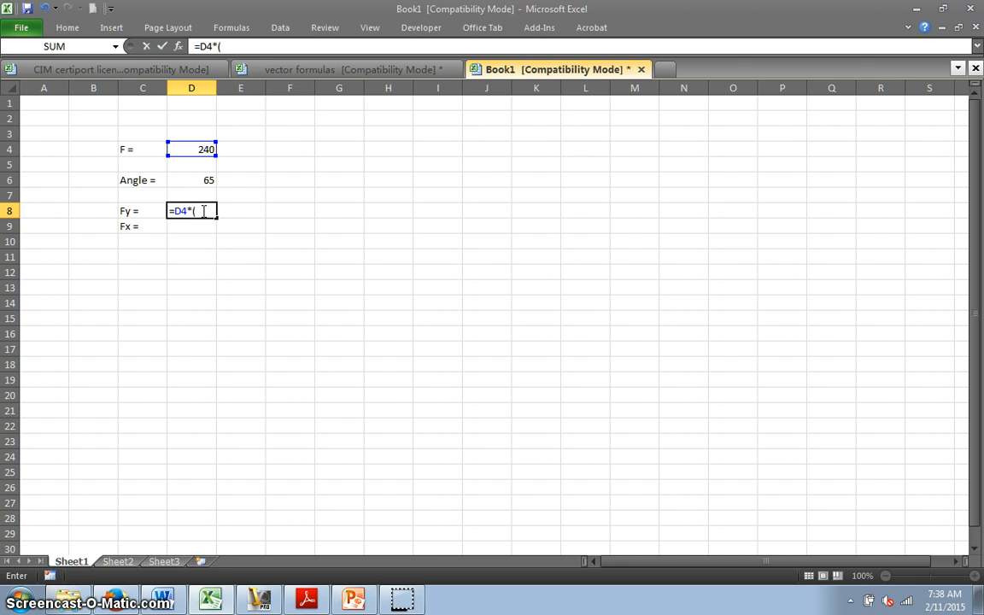
type("rad")
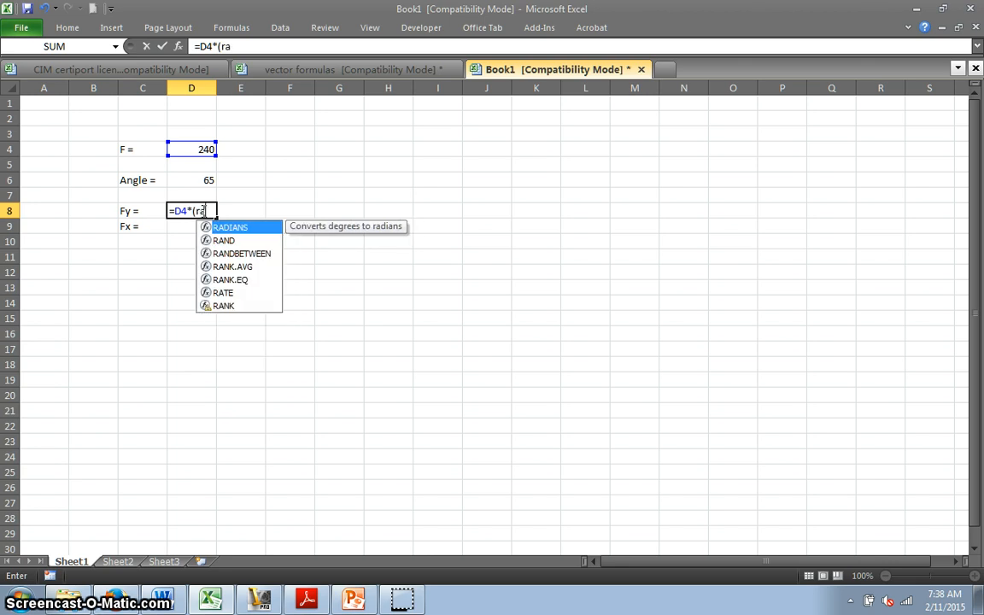
double_click(231, 229)
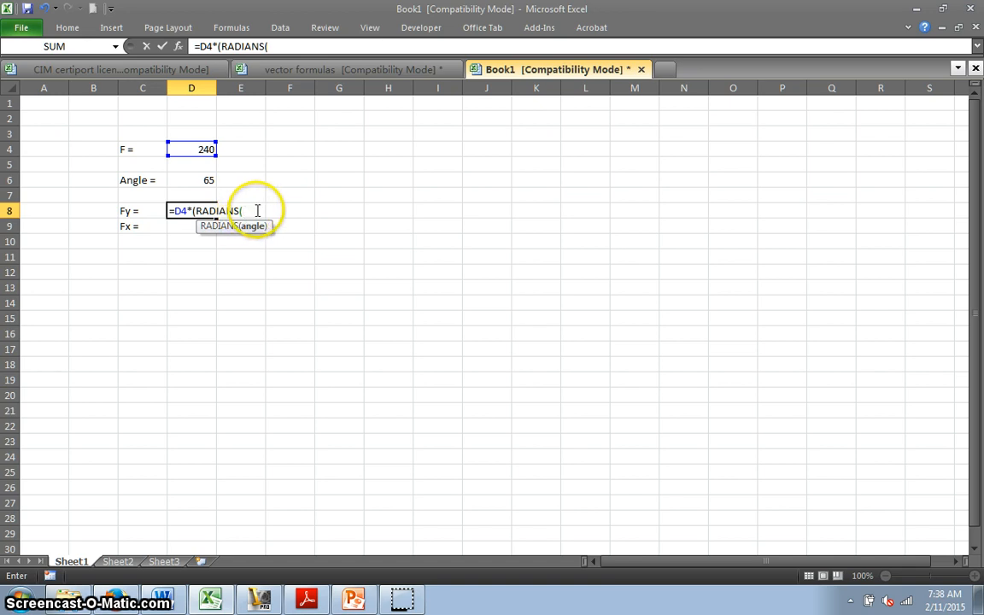
left_click(203, 180)
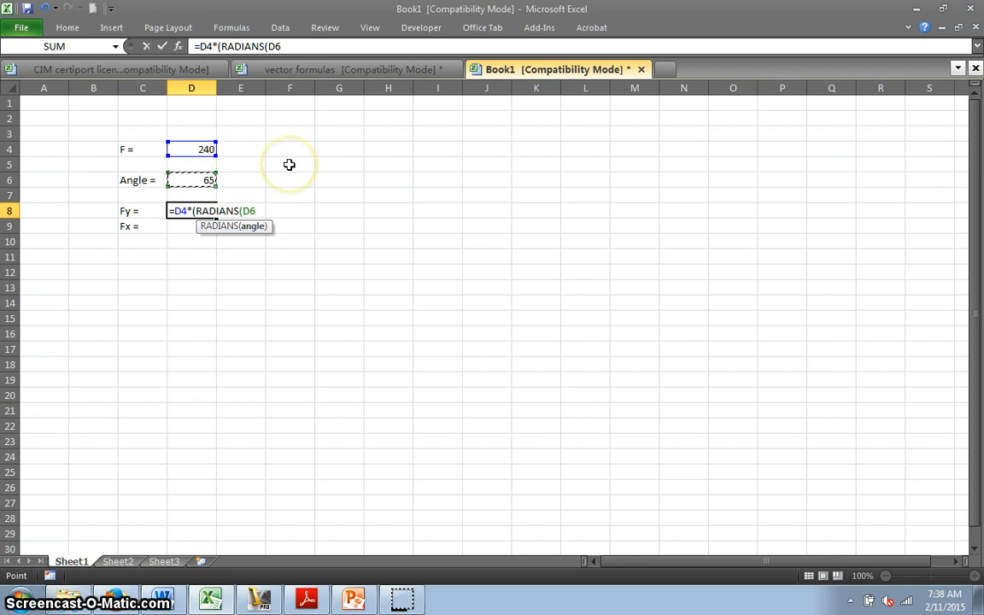
type(")")
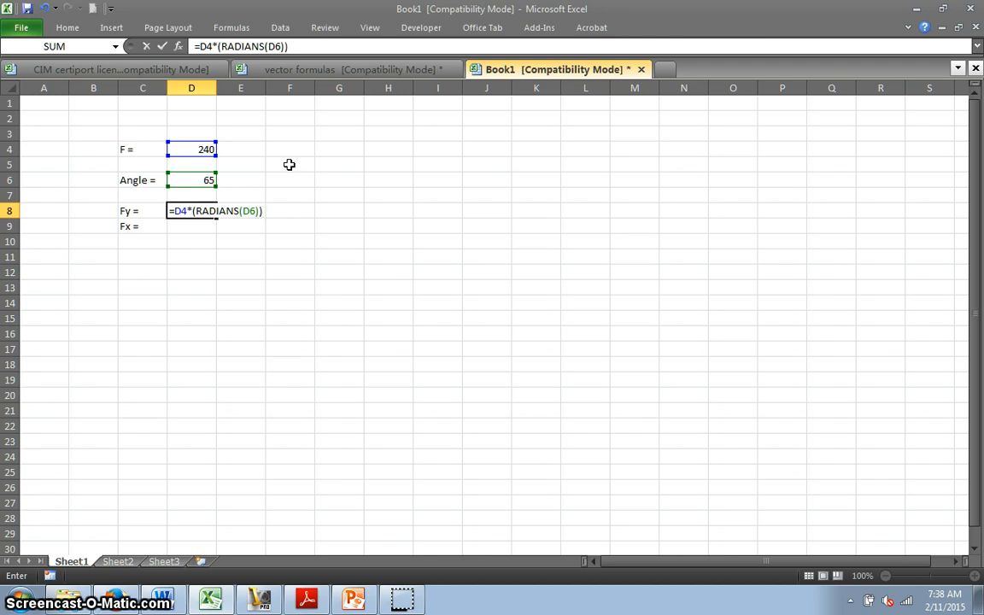
Wrap the radians conversion in a SIN function, completing the Fy formula as =D4*(SIN(RADIANS(D6)))
left_click(194, 211)
type("sin")
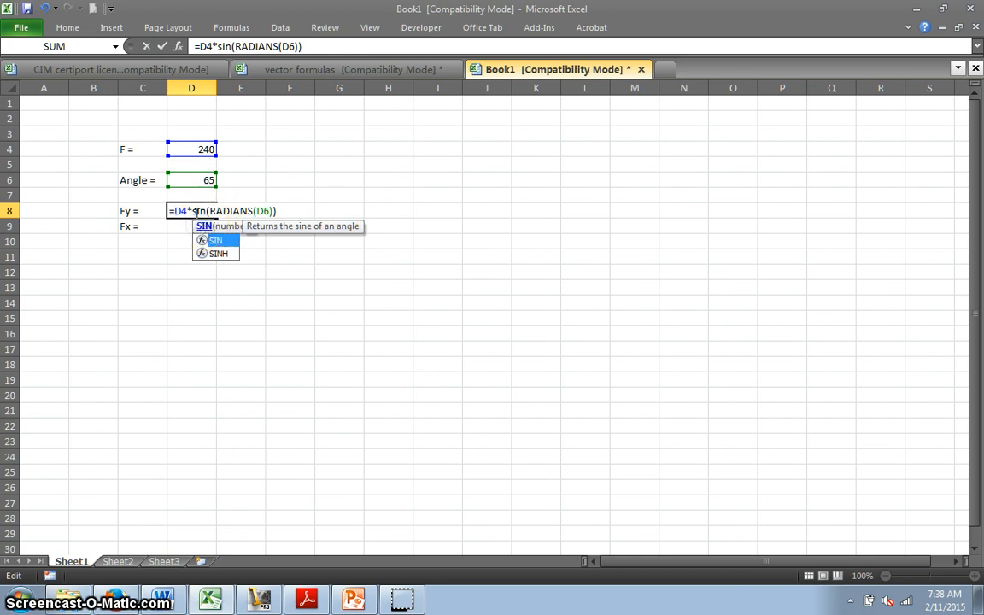
left_click(203, 226)
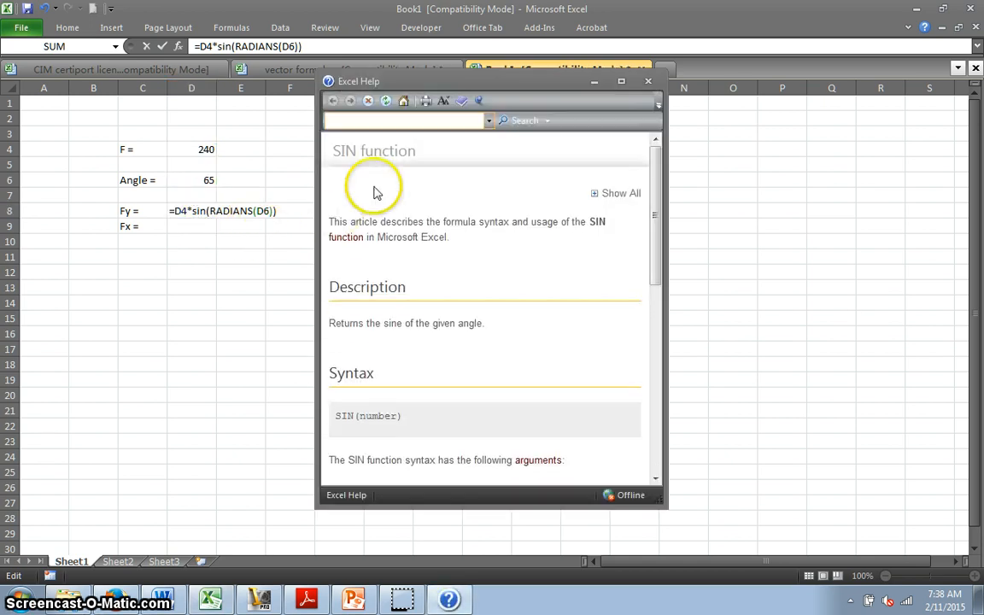
left_click(650, 81)
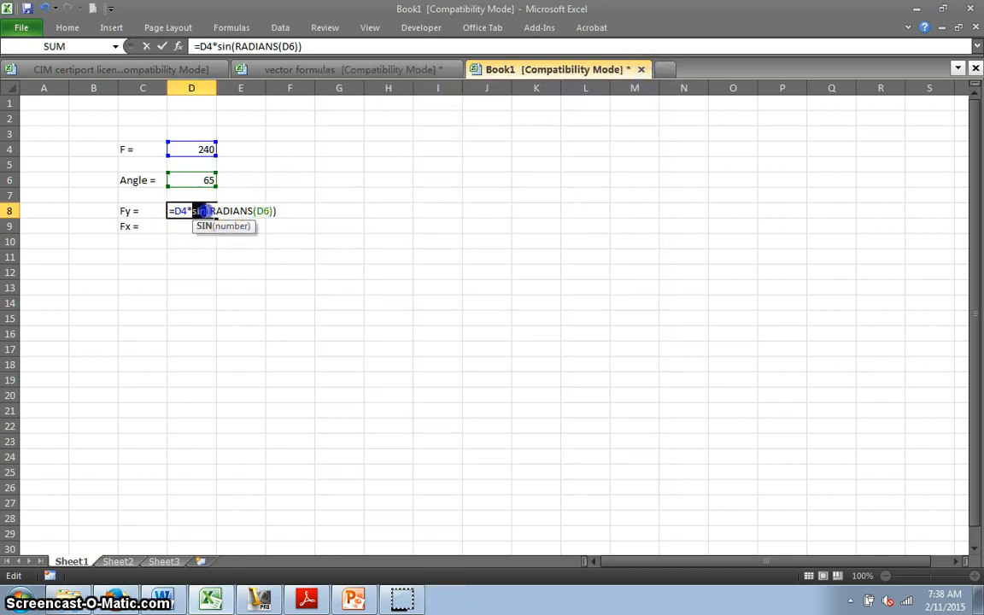
type("s")
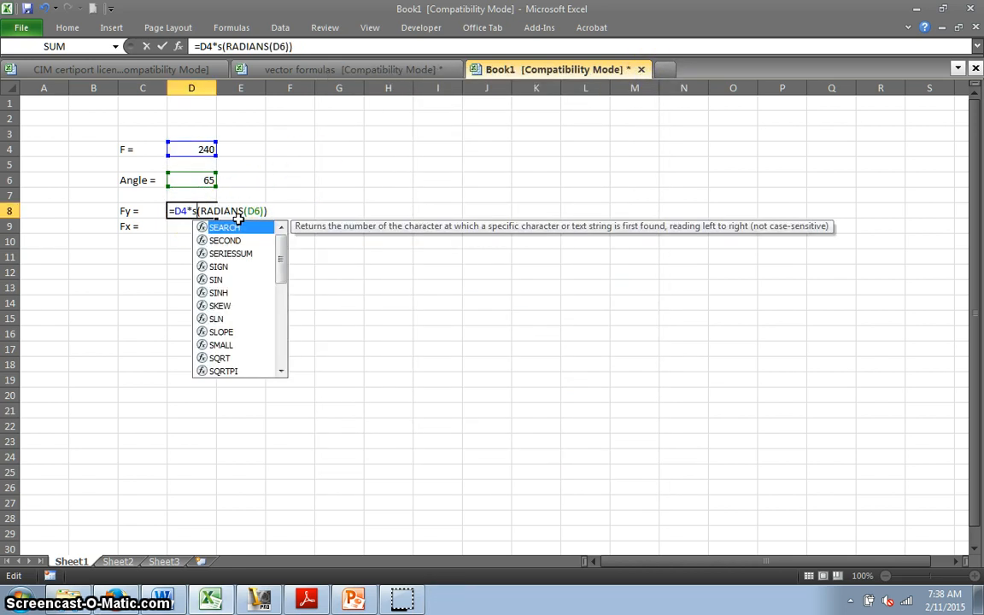
double_click(216, 279)
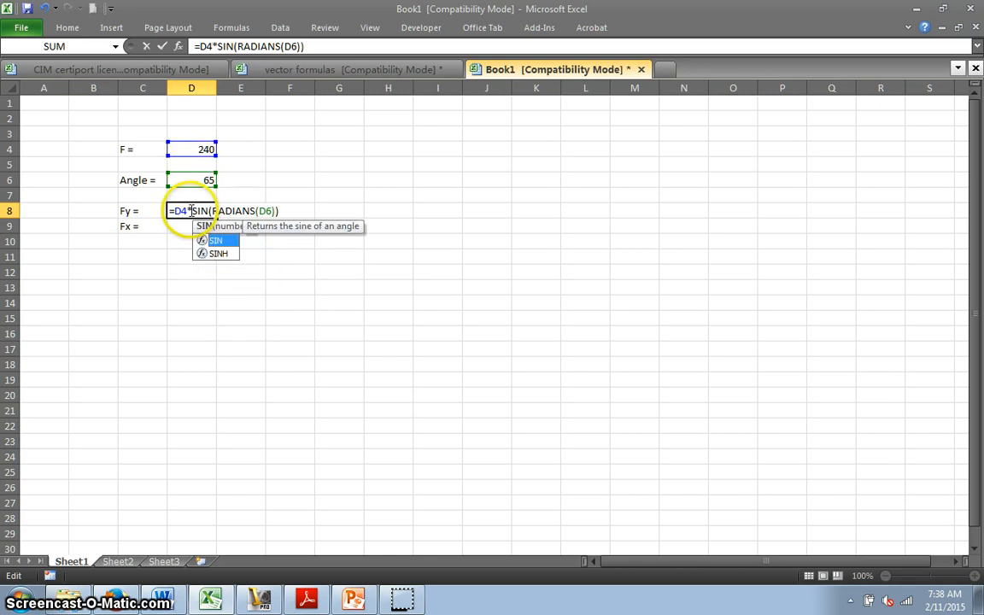
left_click(189, 210)
type("(")
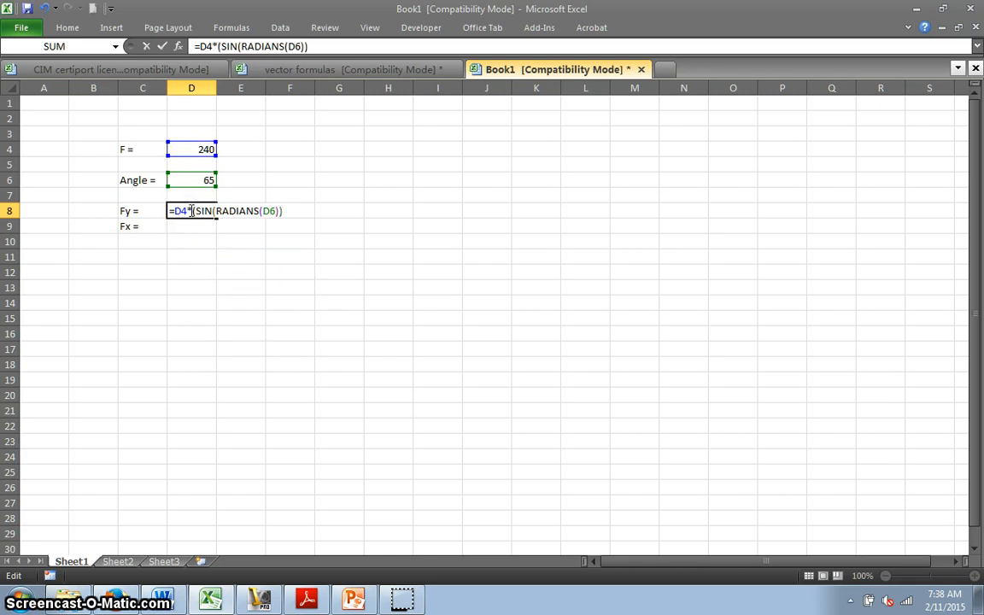
left_click(285, 211)
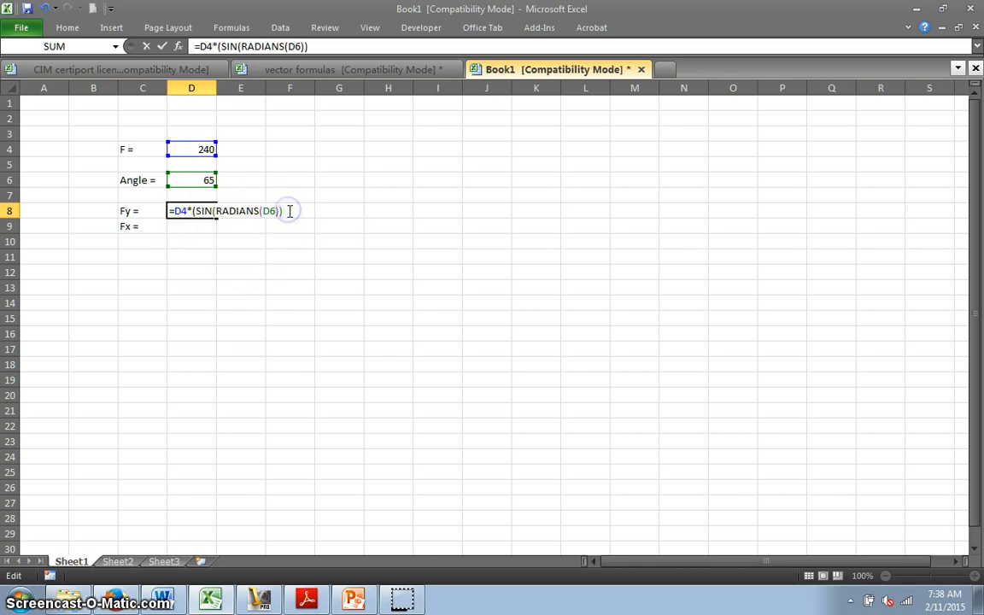
type(")")
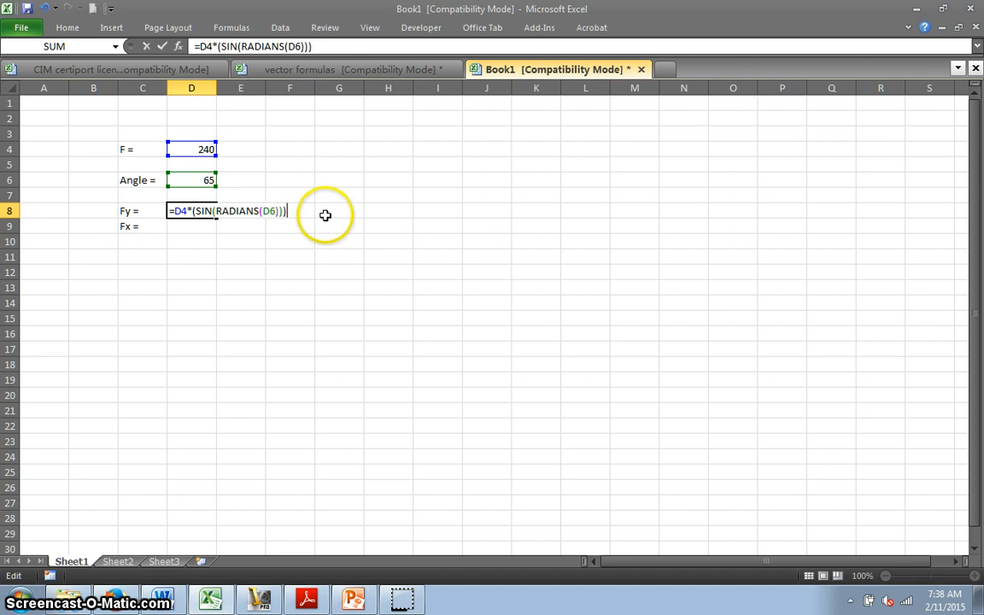
left_click(332, 211)
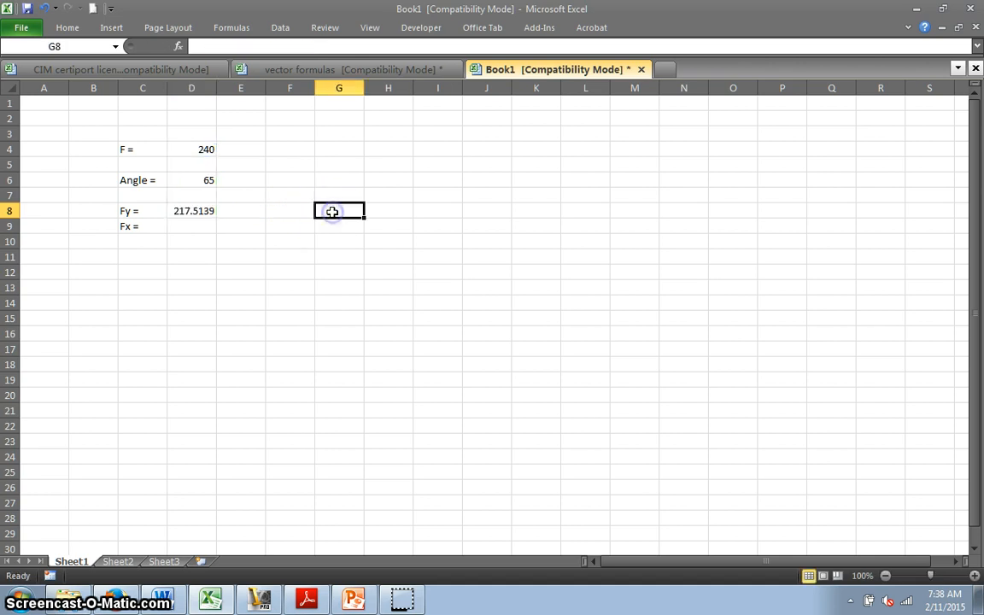
Fill the Fy formula from D8 down into D9
left_click(180, 213)
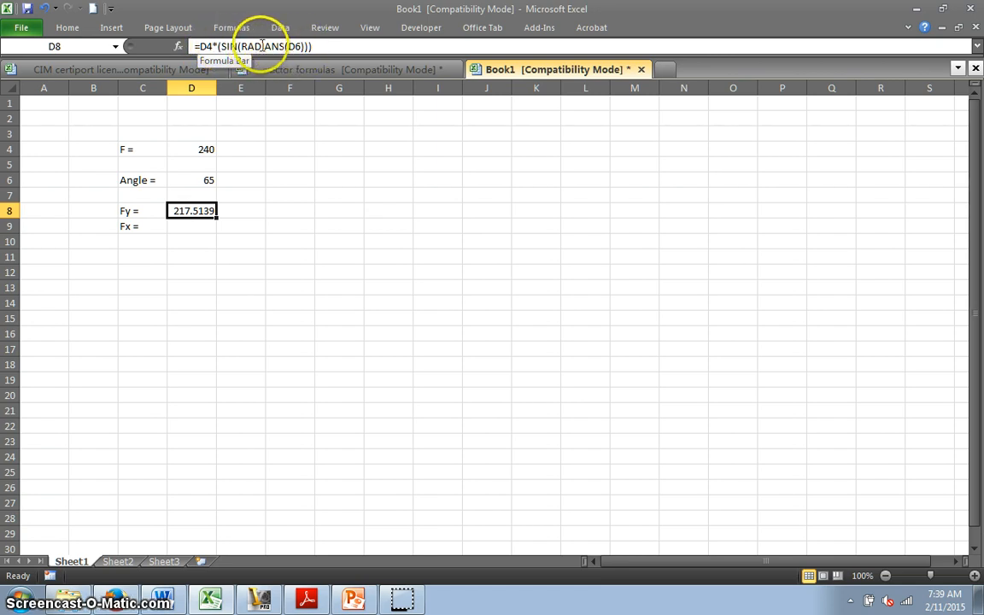
left_click(192, 230)
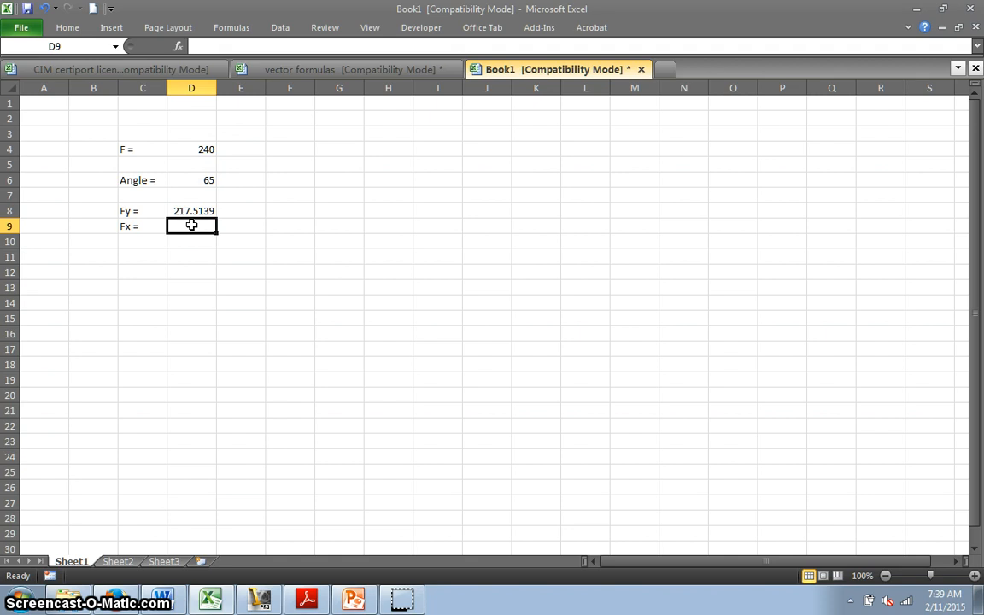
left_click(190, 221)
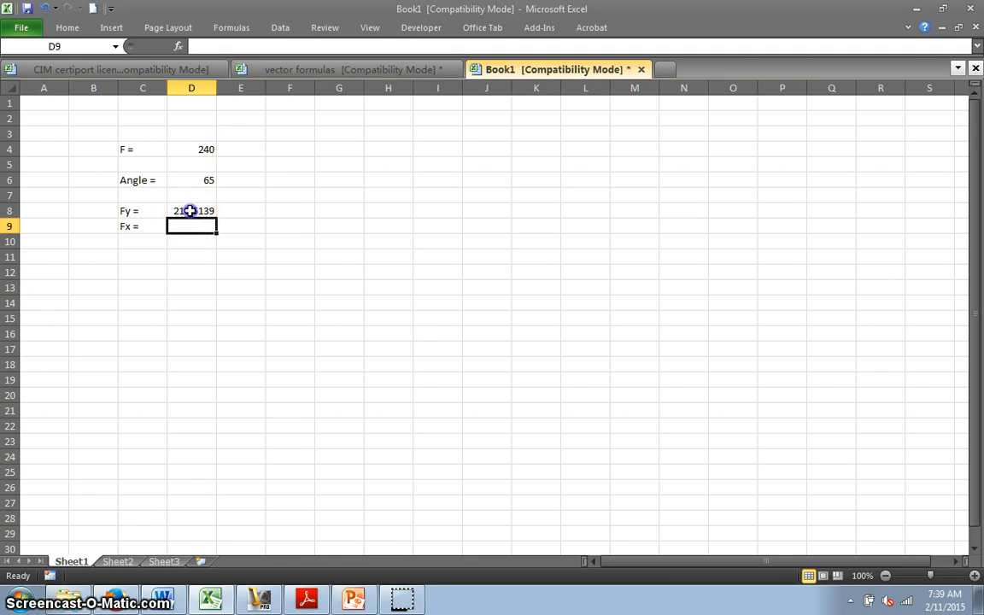
left_click(189, 211)
left_click_drag(191, 219, 191, 225)
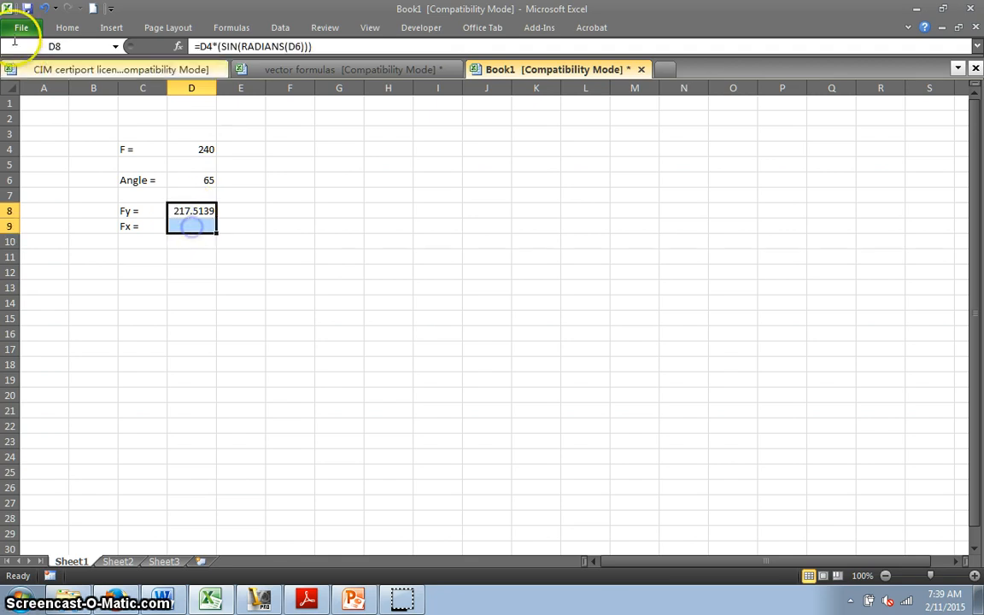
left_click(67, 27)
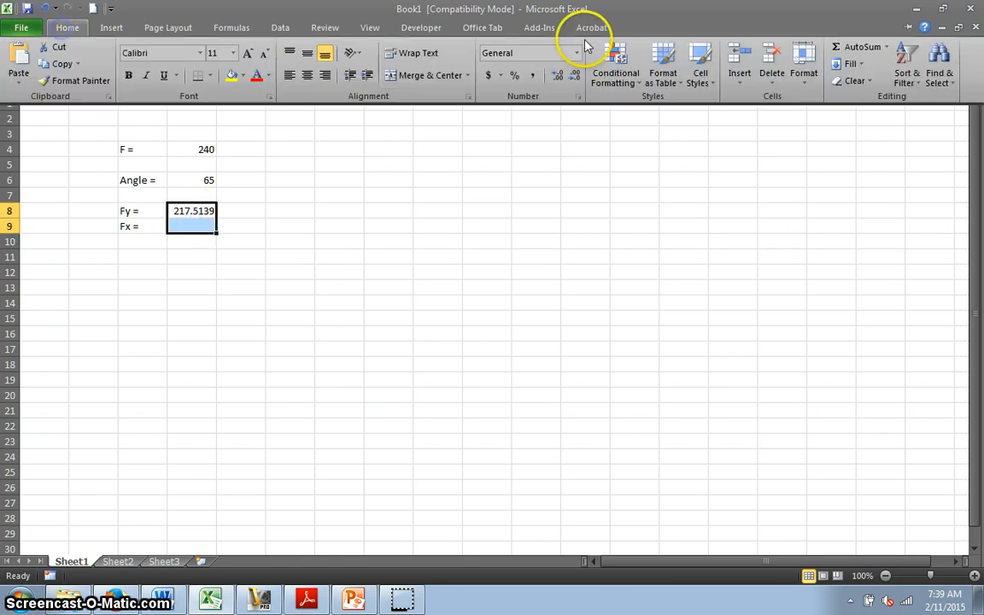
left_click(848, 63)
left_click(844, 81)
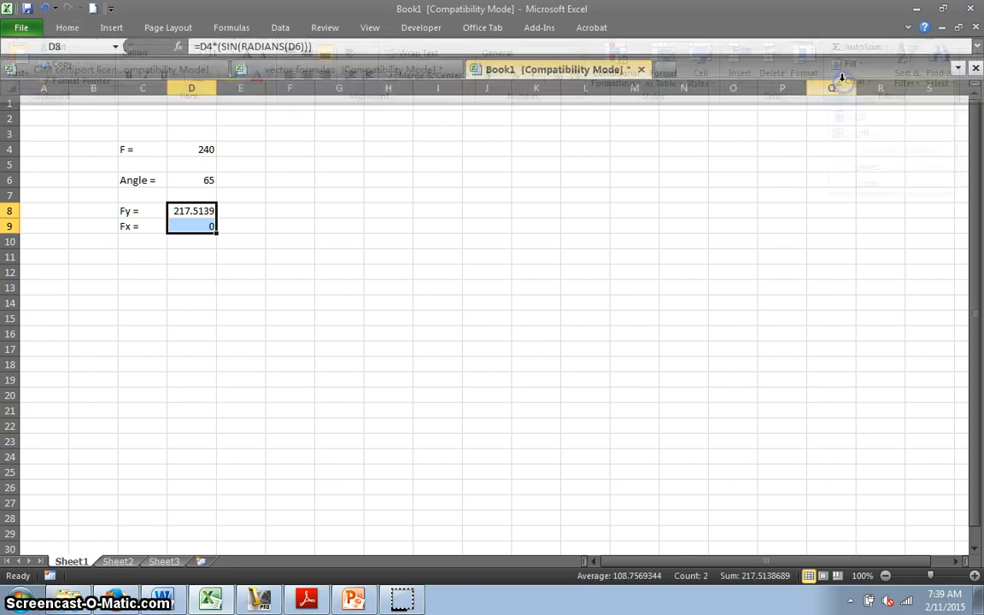
Correct the cell references in D9 to D4 and D6, making the formula =D4*(SIN(RADIANS(D6)))
left_click(194, 226)
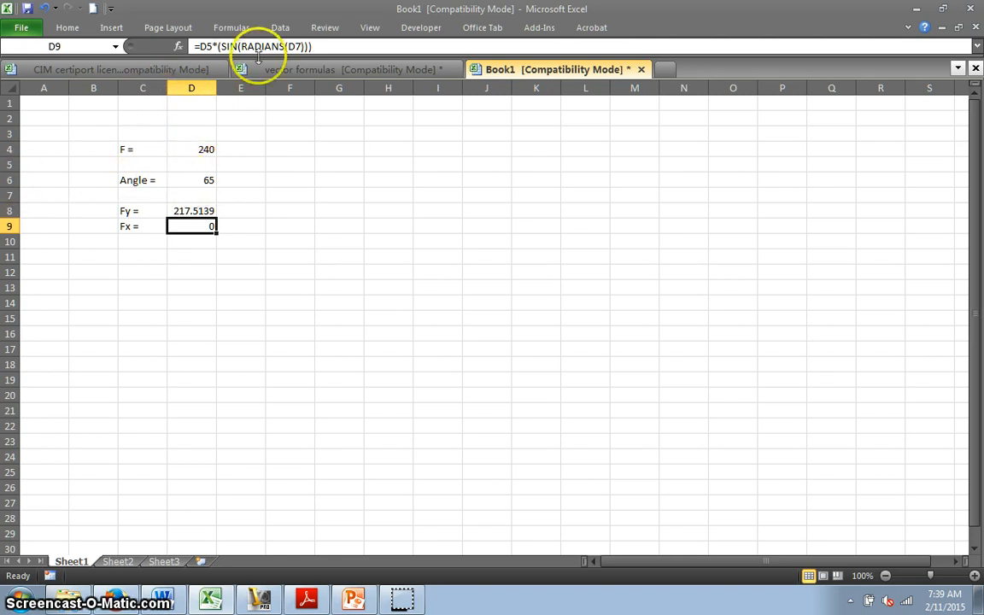
left_click(209, 47)
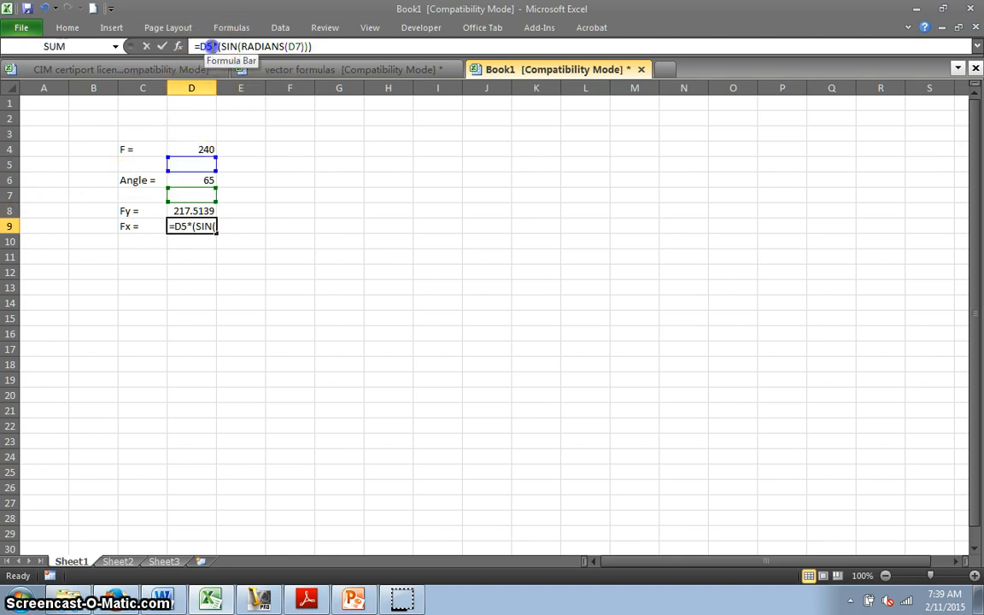
left_click(209, 46)
key("BackSpace")
type("4")
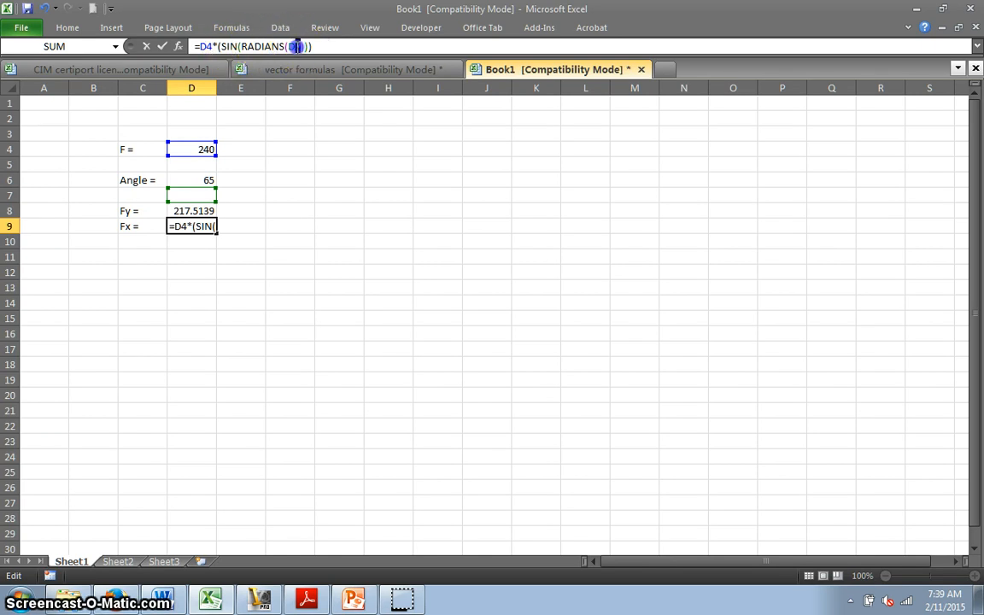
left_click(297, 46)
key("BackSpace")
type("6")
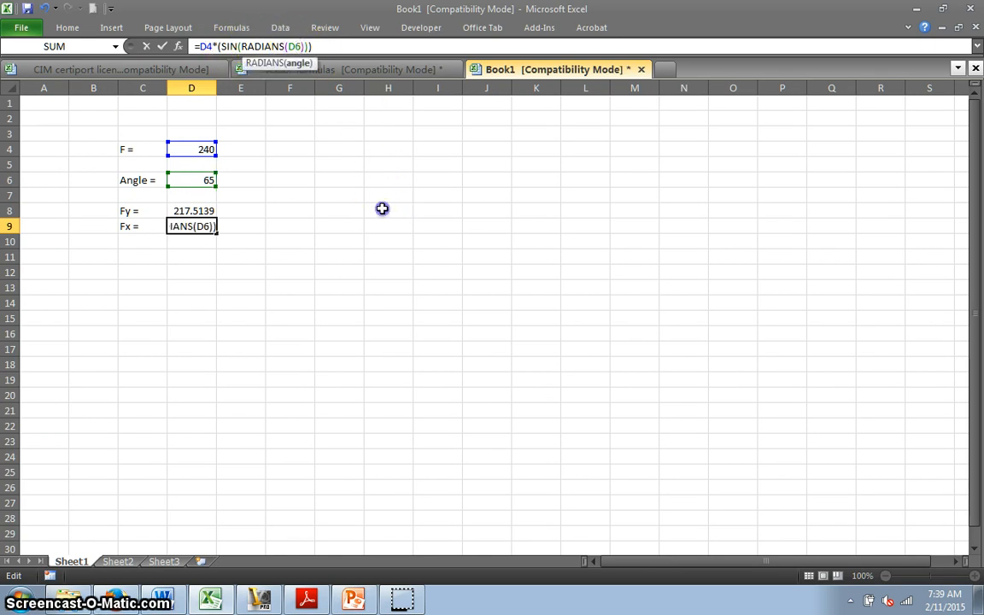
left_click(382, 208)
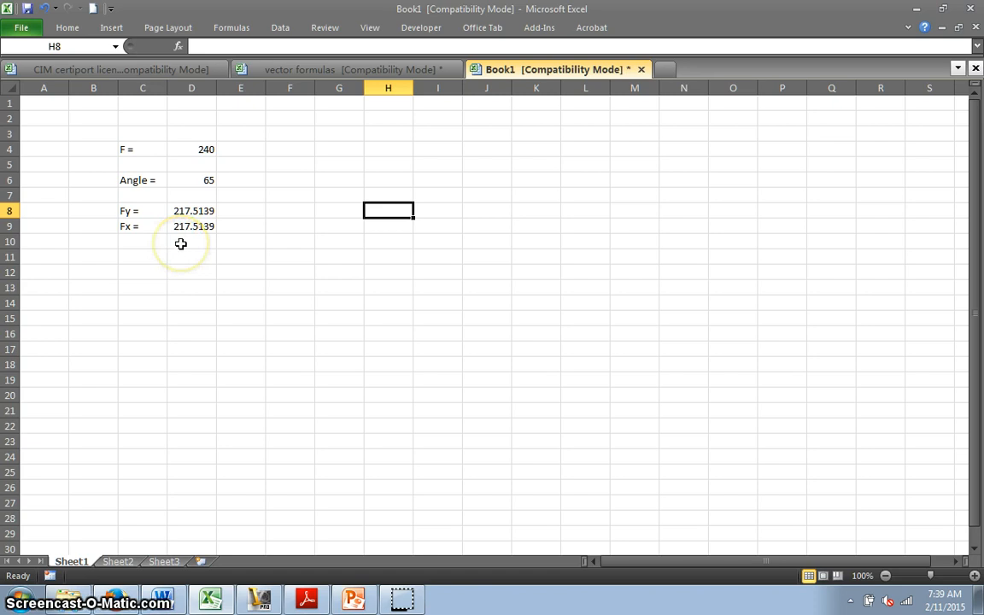
Replace SIN with COS in D9 so the Fx formula reads =D4*(COS(RADIANS(D6)))
left_click(236, 46)
left_click_drag(236, 47, 222, 46)
type("COS")
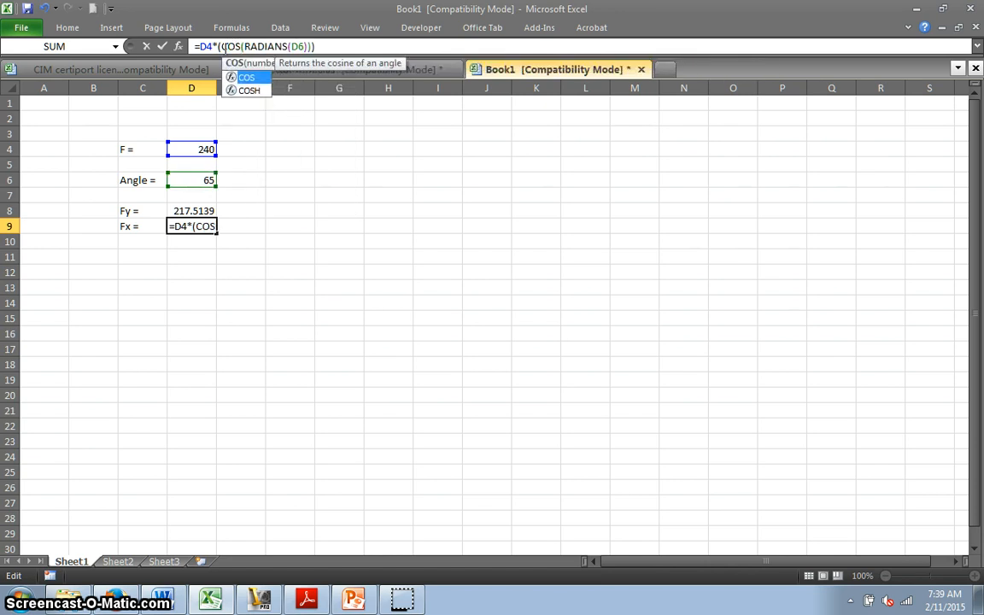
left_click(339, 211)
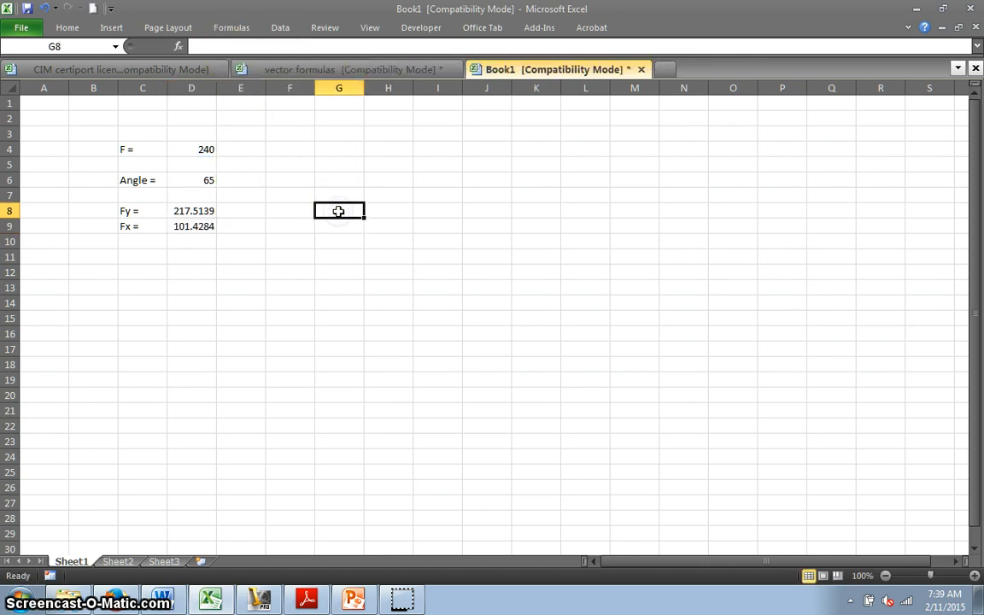
left_click(198, 227)
left_click(188, 210)
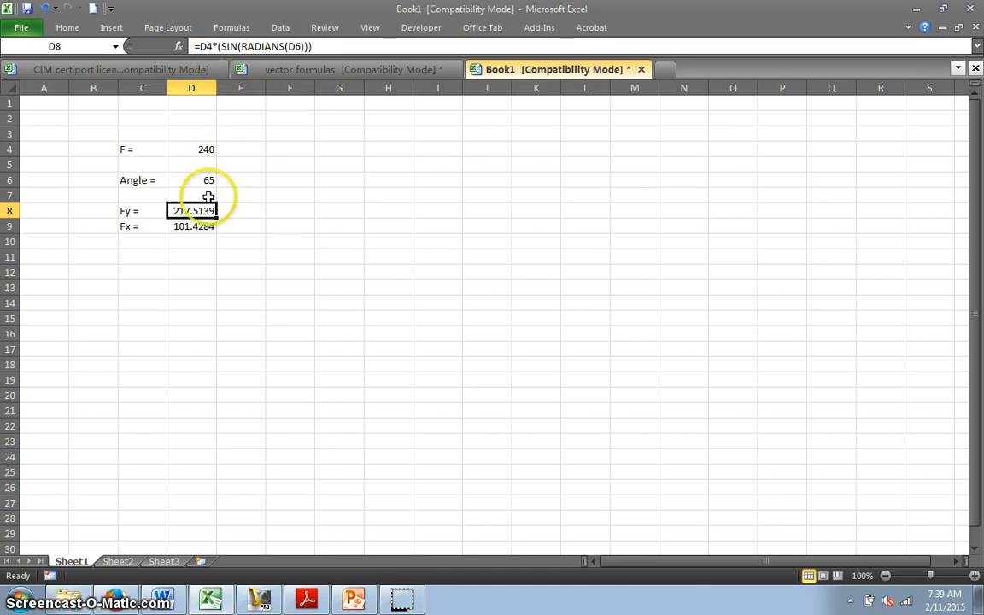
left_click(196, 225)
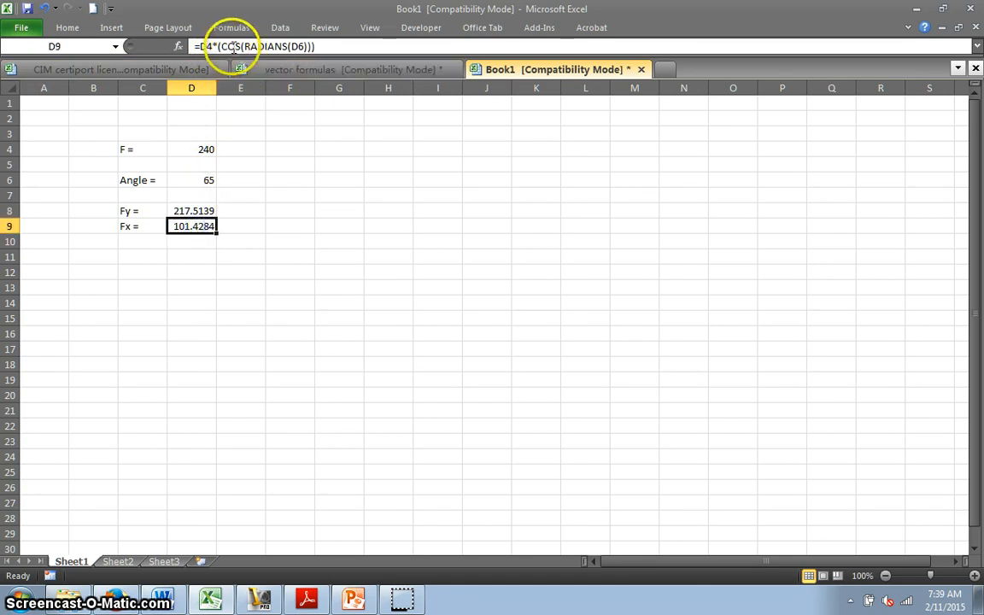
Test the formulas with new inputs by setting F in D4 to 380 and the angle in D6 to 120
left_click(195, 150)
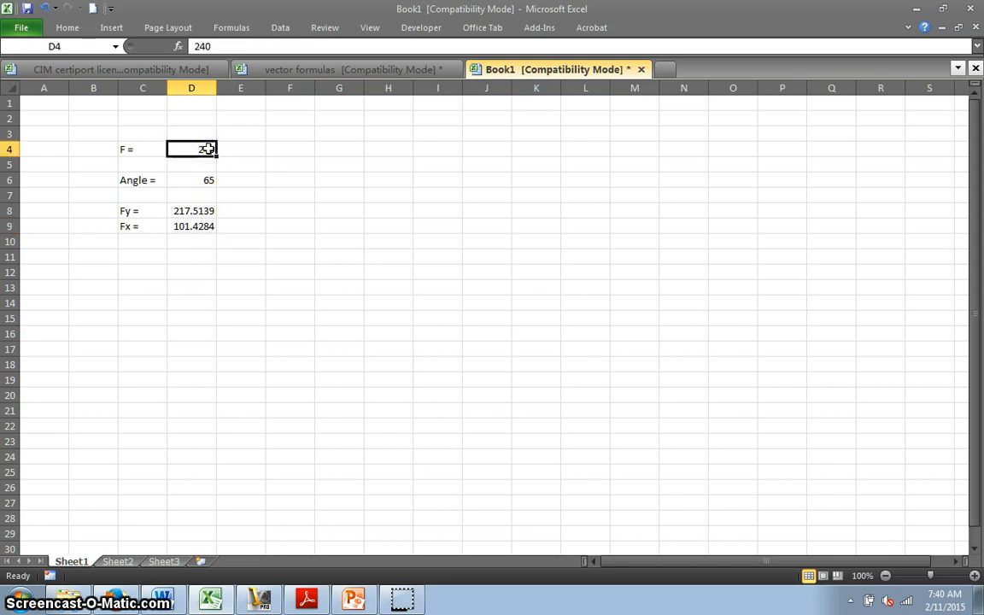
type("38")
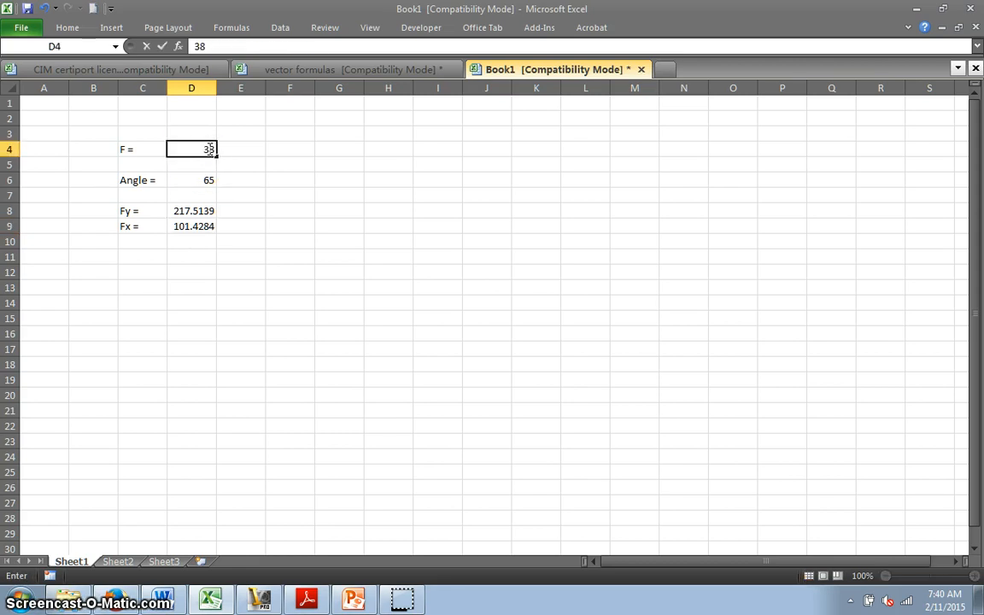
type("0")
left_click(199, 180)
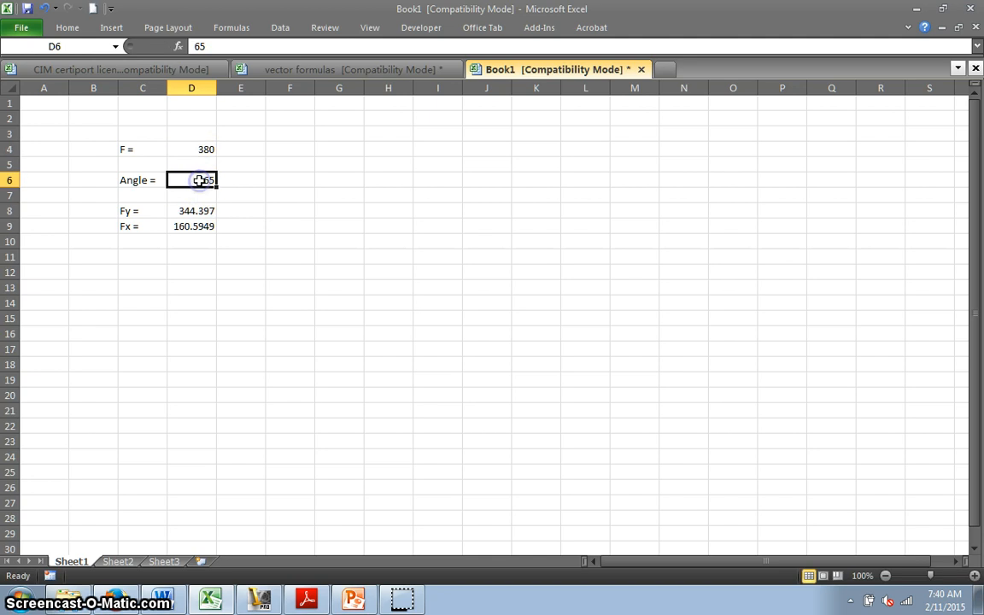
type("120")
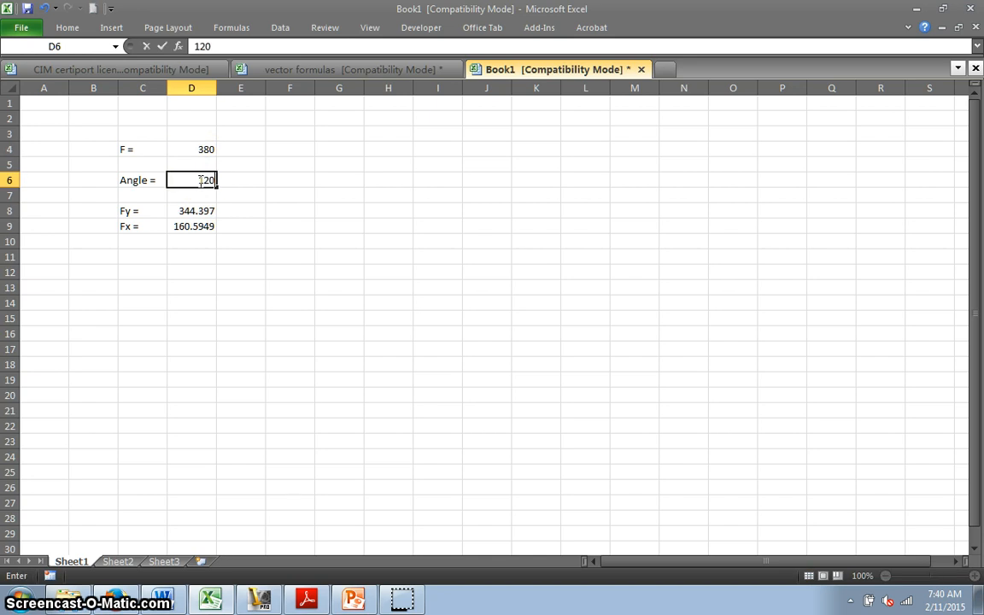
left_click(292, 243)
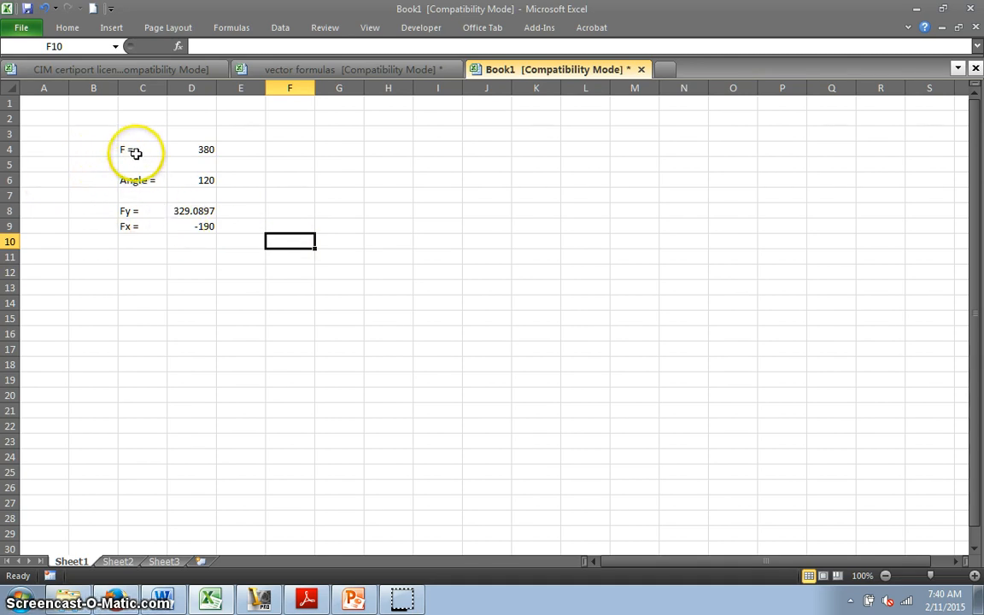
Apply All Borders to the force and component table in C4:D9
left_click(161, 150)
left_click_drag(162, 151, 188, 224)
right_click(176, 180)
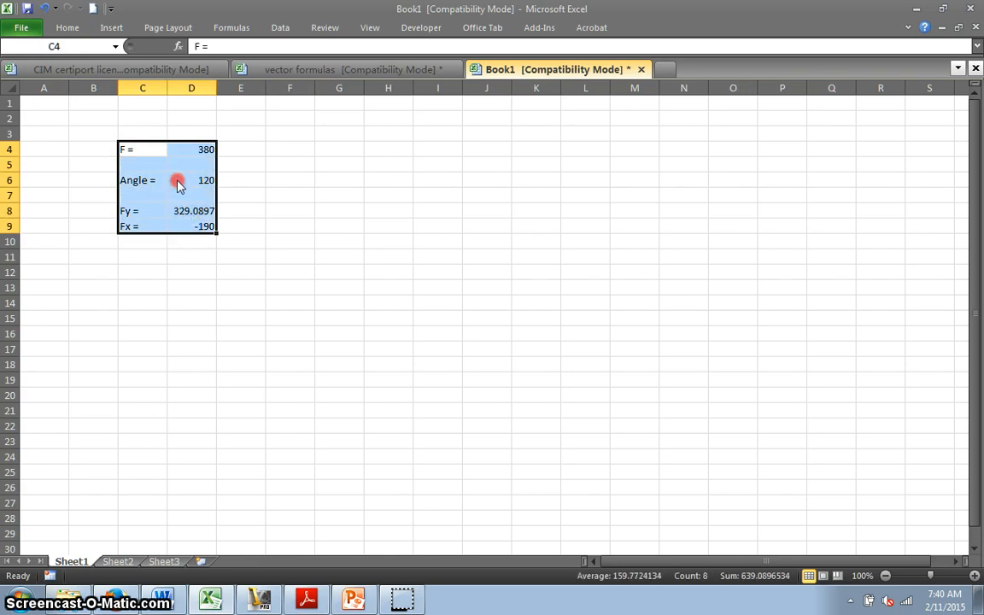
left_click(302, 159)
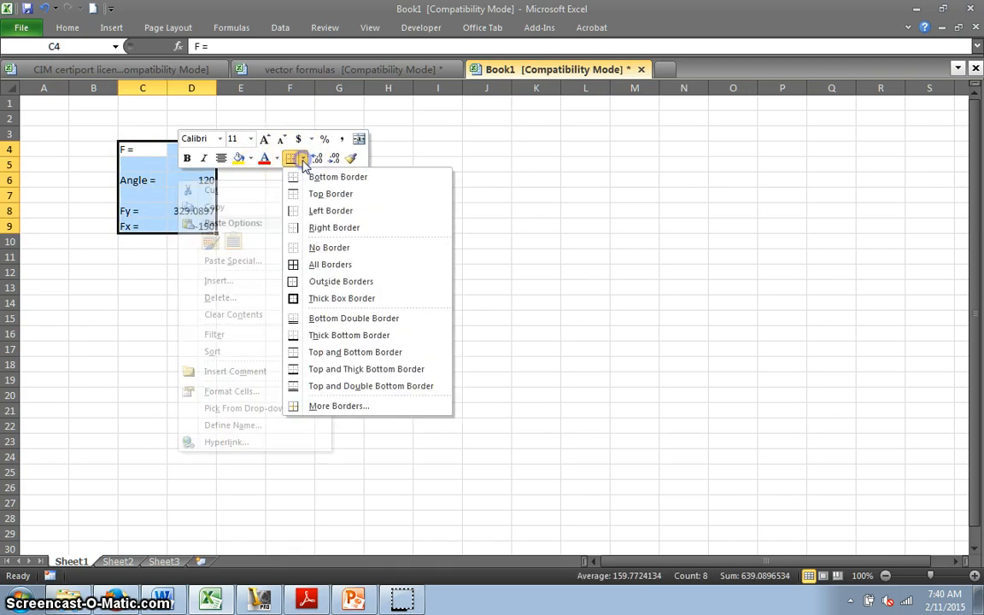
left_click(323, 265)
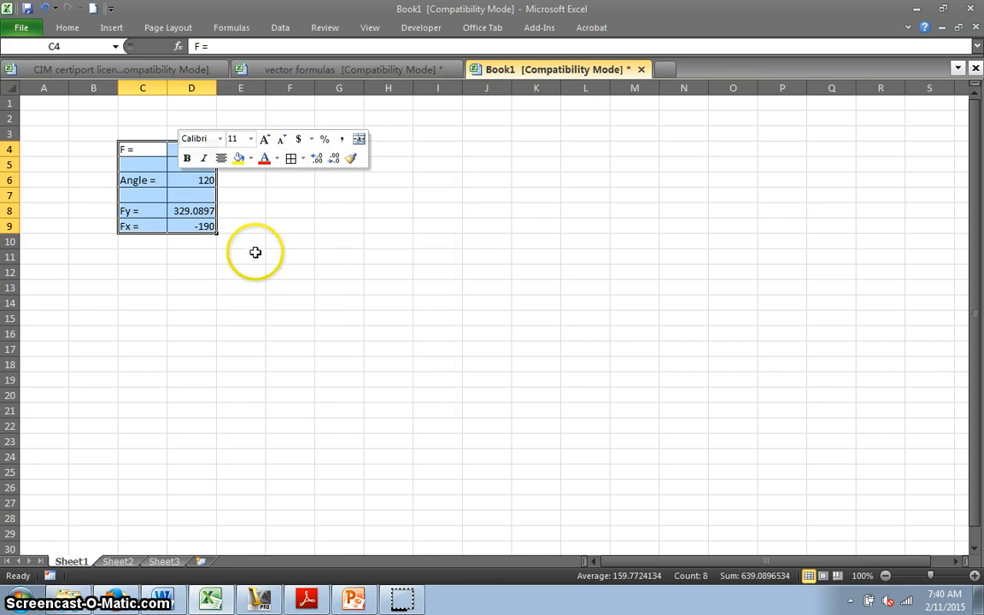
left_click(294, 286)
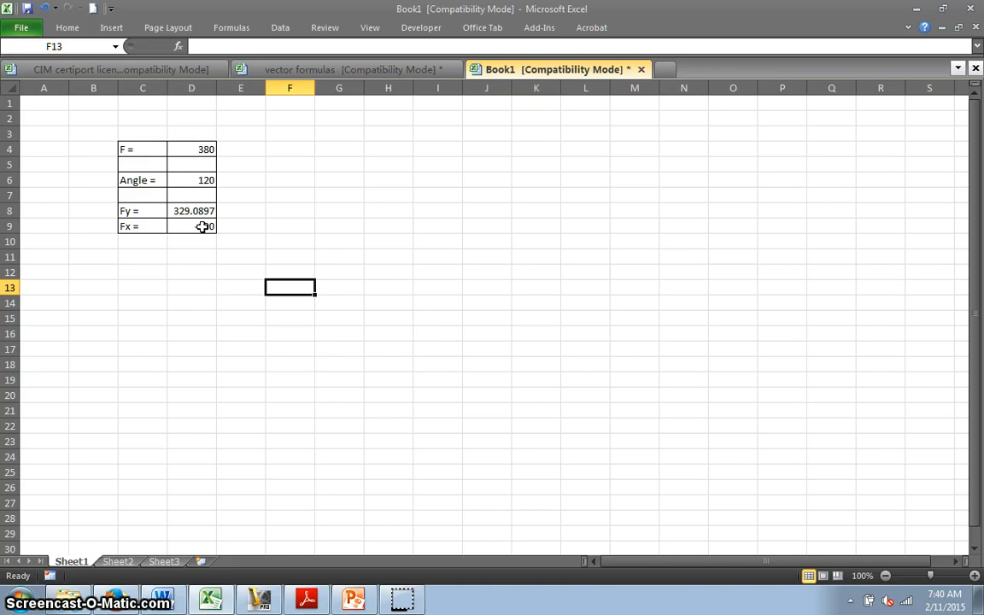
Enter the first vector's labels, "F1 =" in C12 and "Angle1 =" in C13
left_click(144, 274)
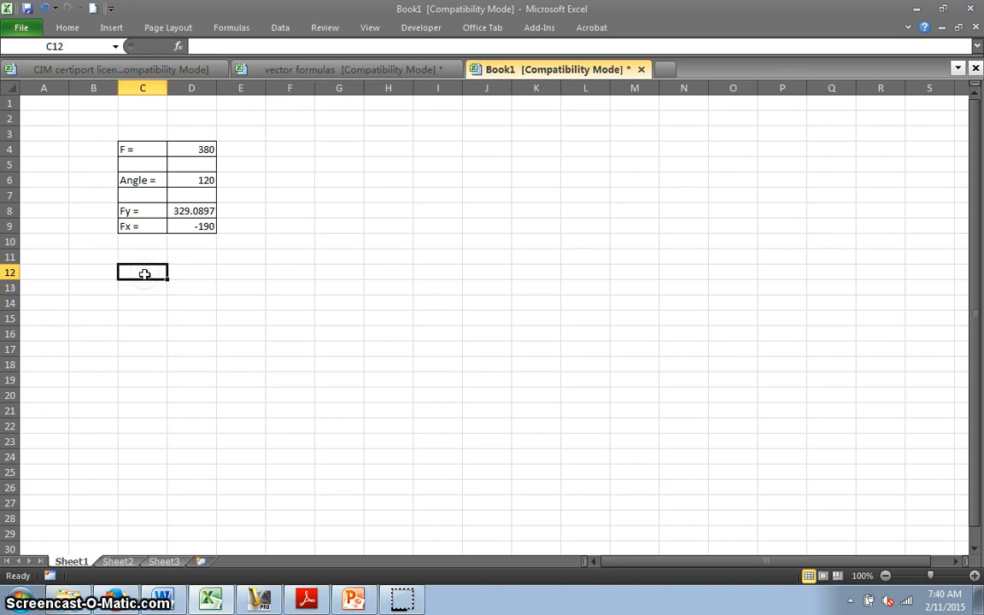
type("F")
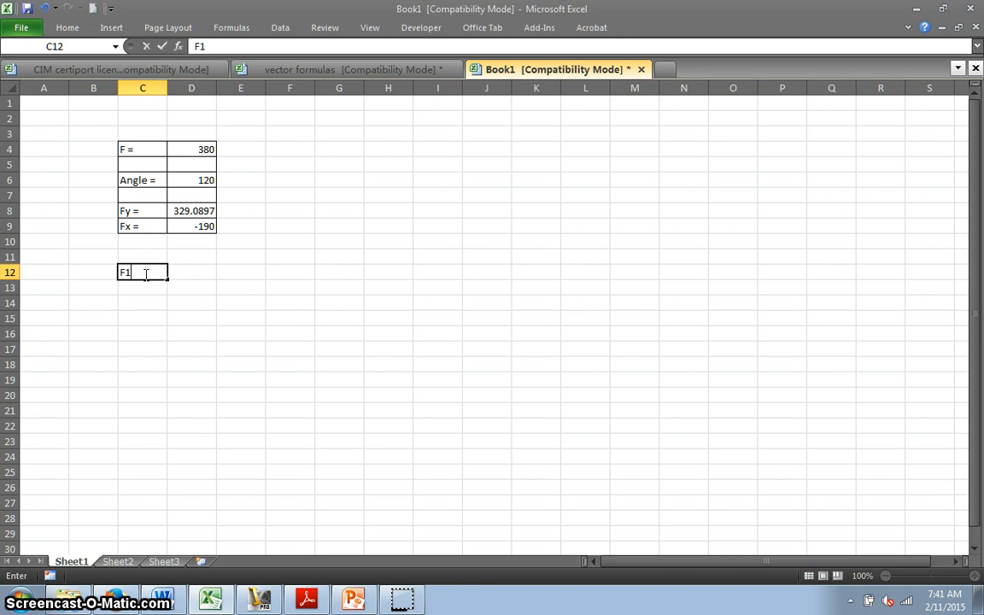
type("1 =")
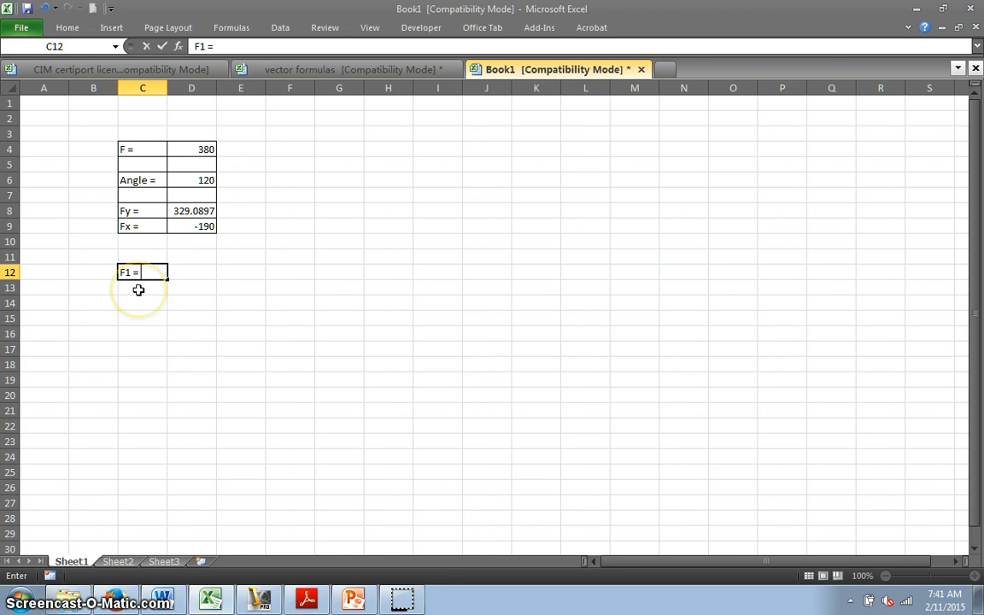
key("Return")
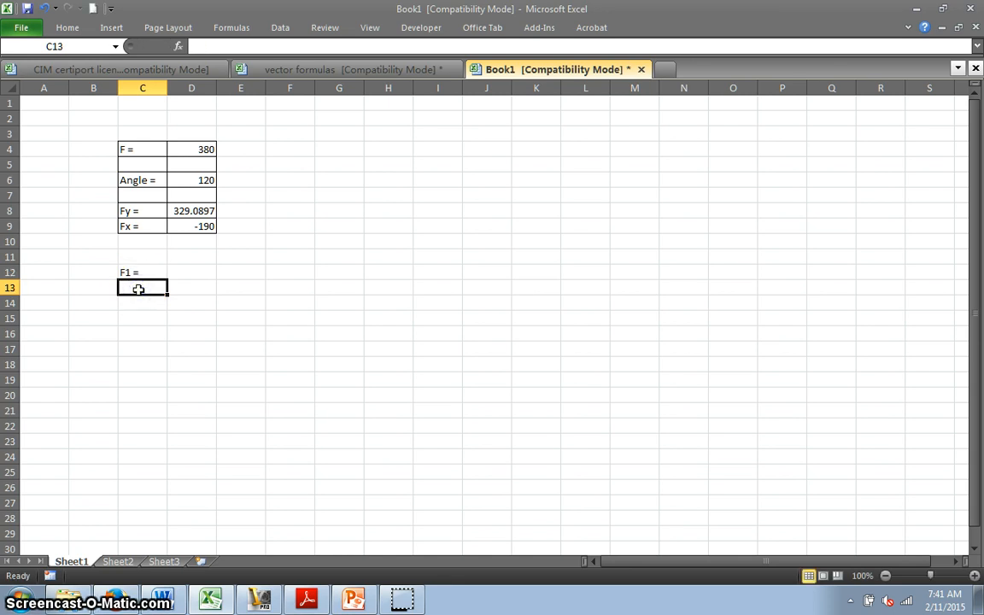
type("Angle1")
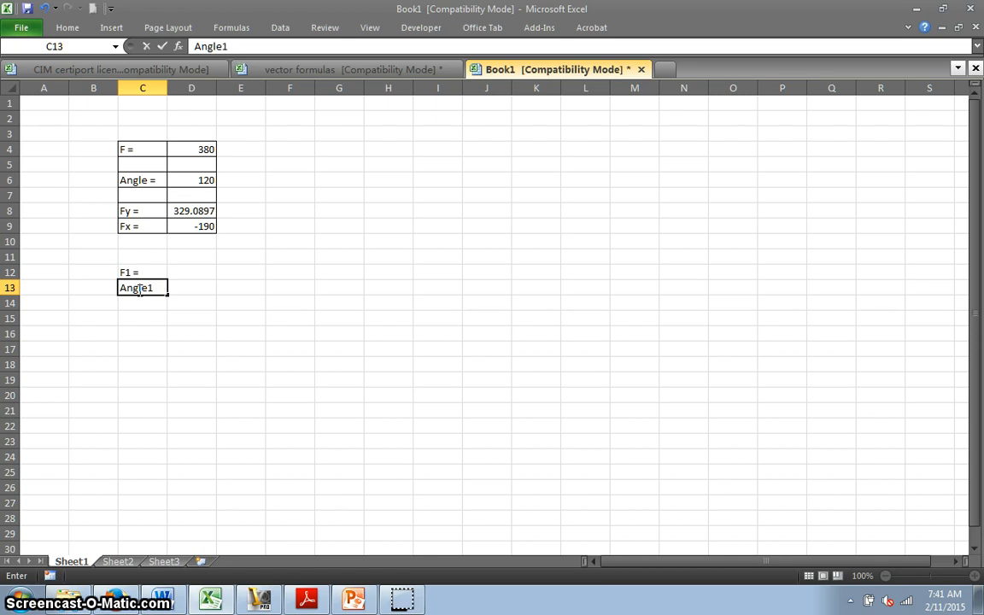
type(" =")
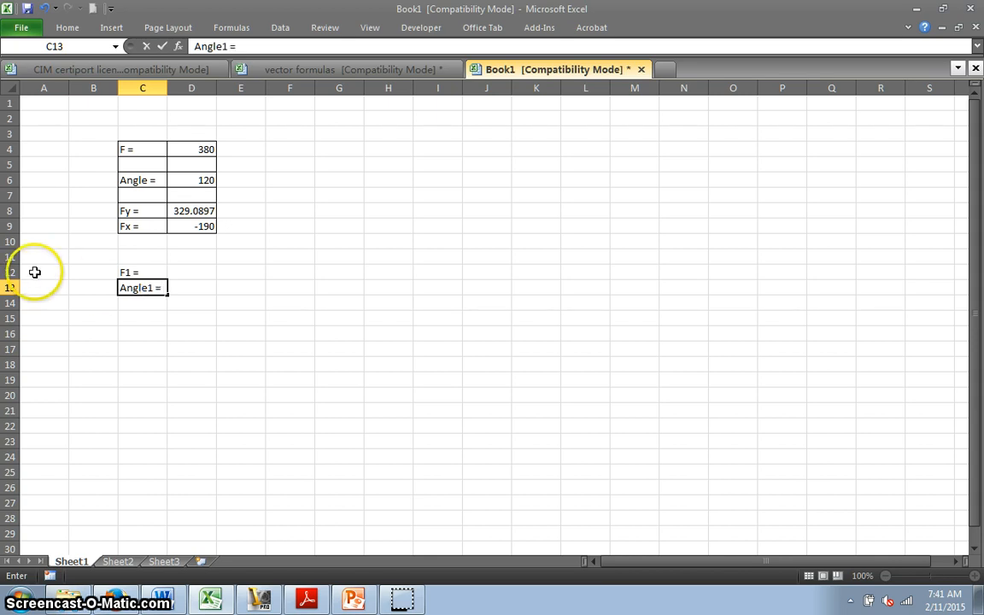
Enter the second vector's labels, "F2 =" in C15 and "Angle2 =" in C16
left_click(128, 319)
type("F2 =")
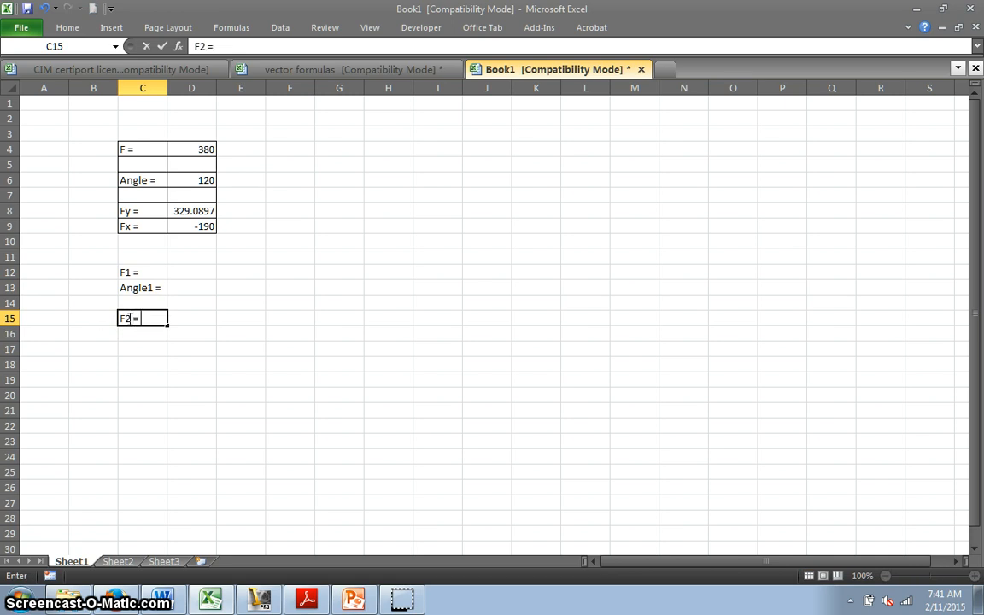
key("Return")
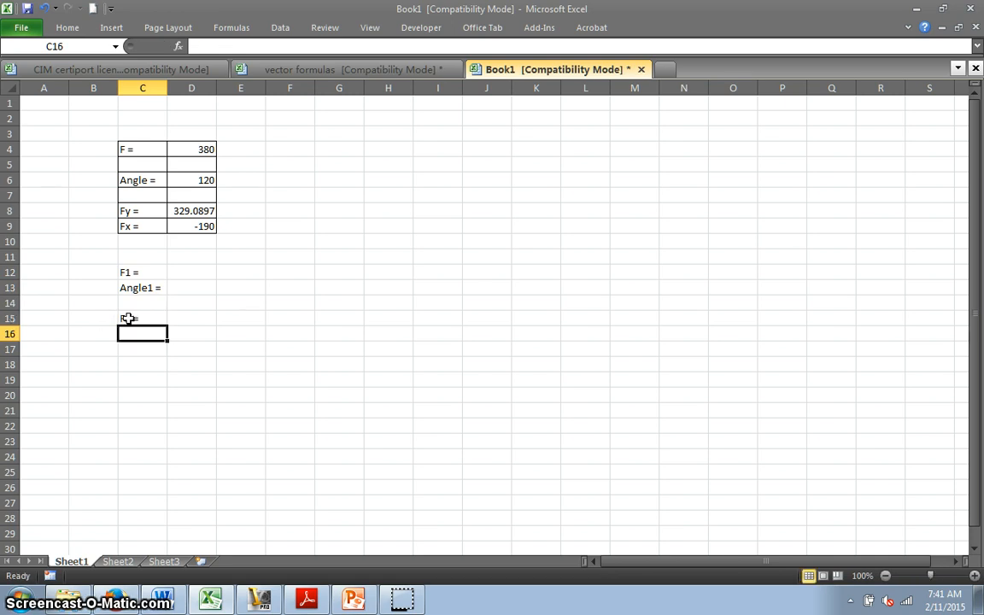
type("Angle2 =")
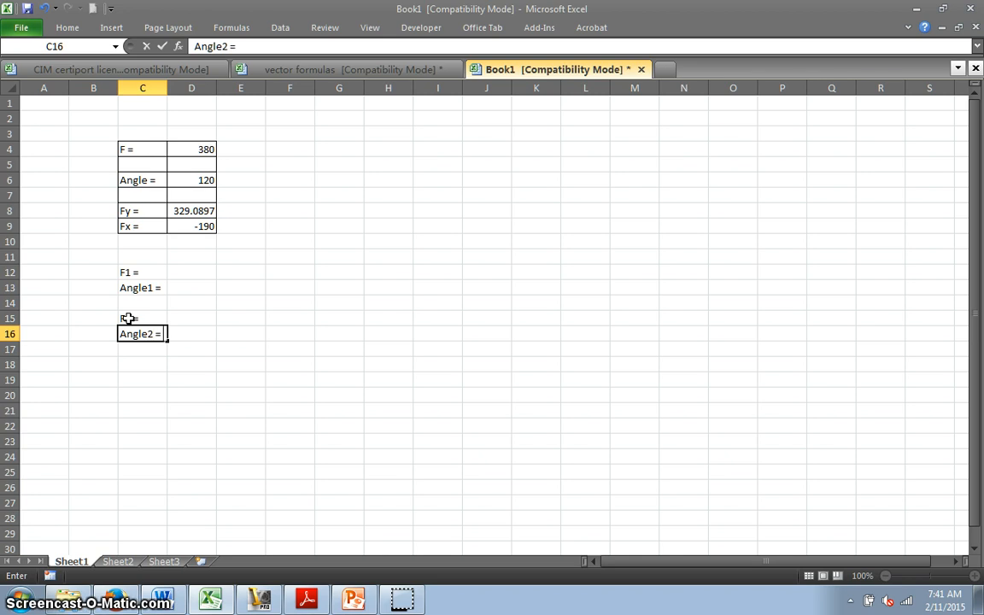
Enter the Y-component labels, "Fy1 =" in C18 and "Fy2 =" in C19
left_click(143, 365)
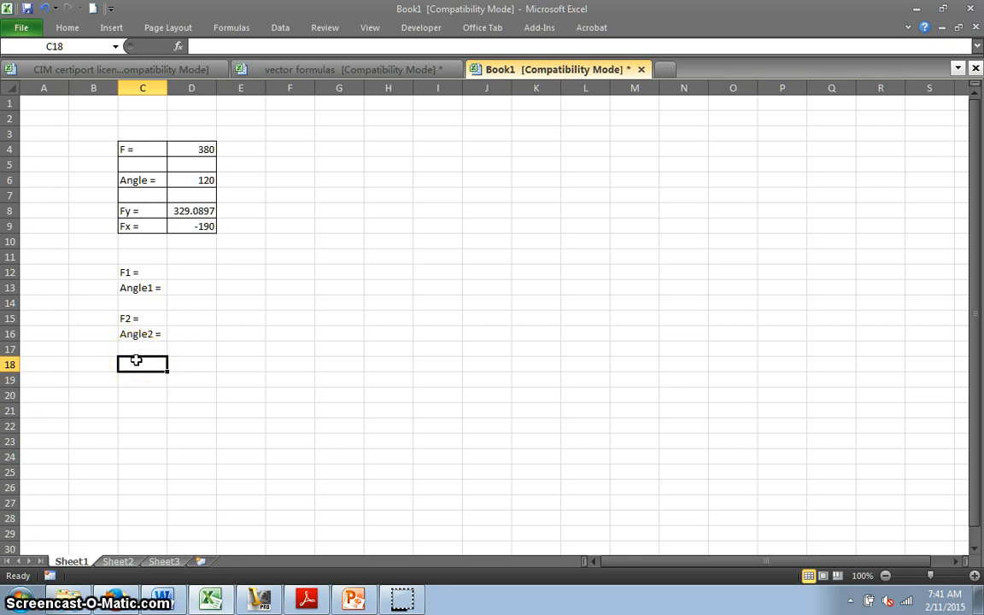
type("Fy1")
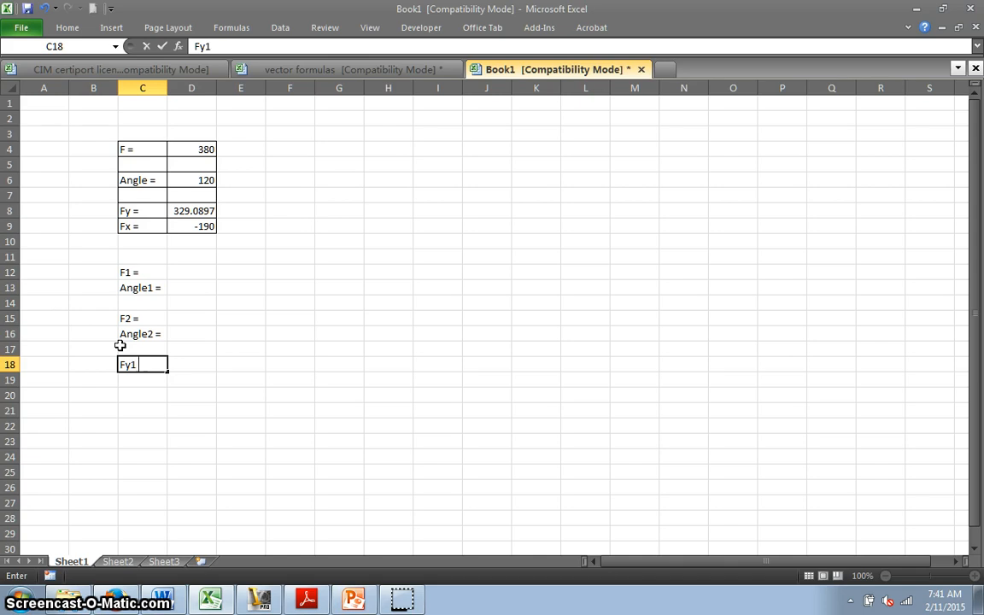
type("=")
left_click(135, 382)
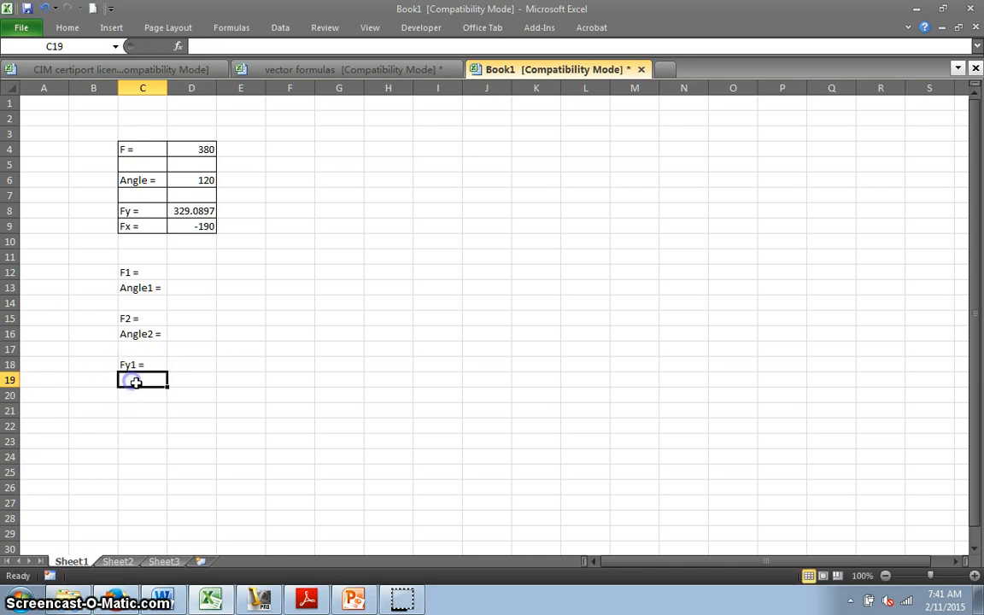
type("F")
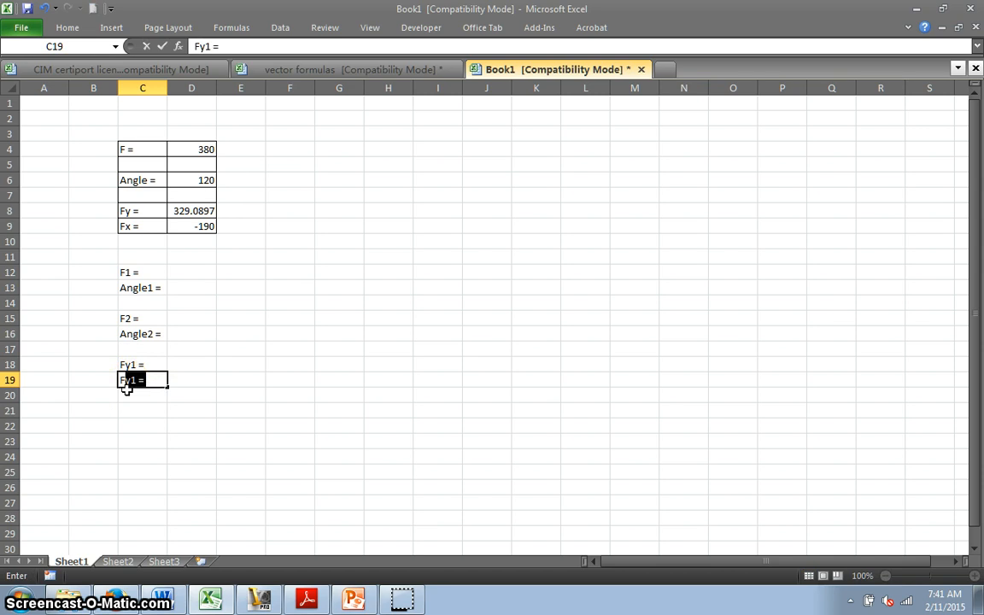
type("y2 =")
Enter the X-component labels, "Fx1 =" in C21 and "Fx2 =" in C22
left_click(133, 407)
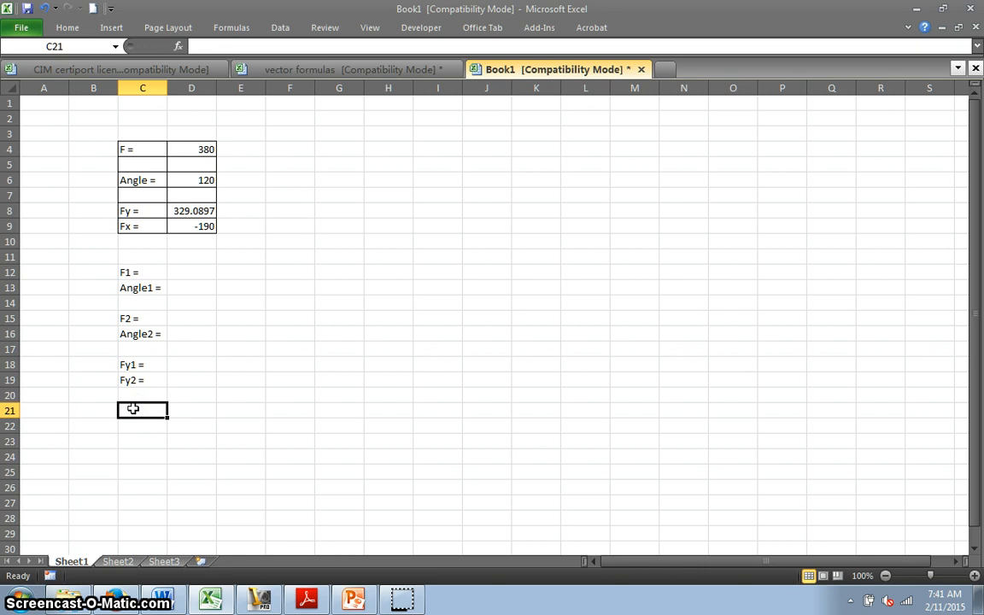
type("Fx1 =")
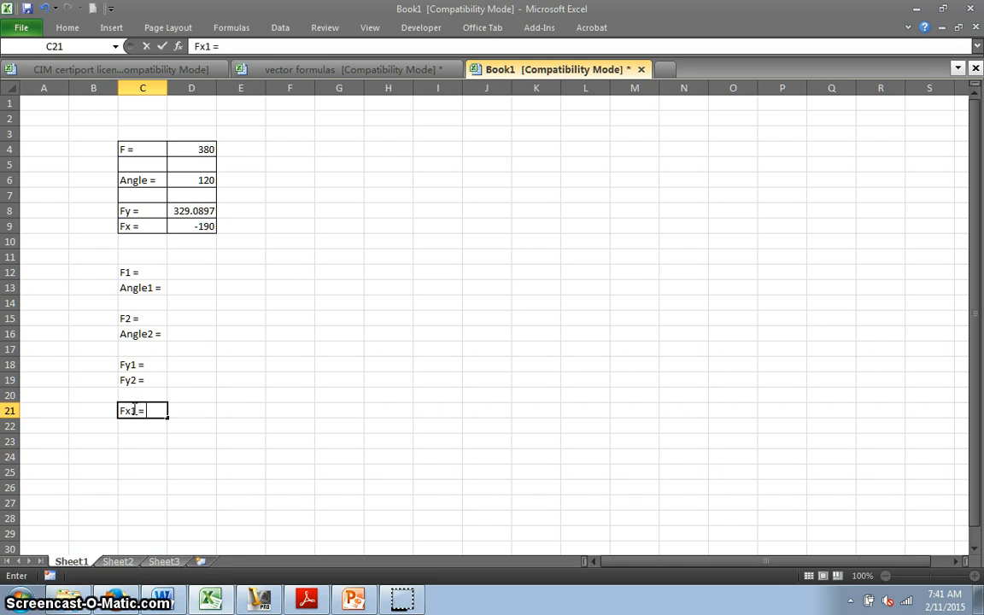
key("Return")
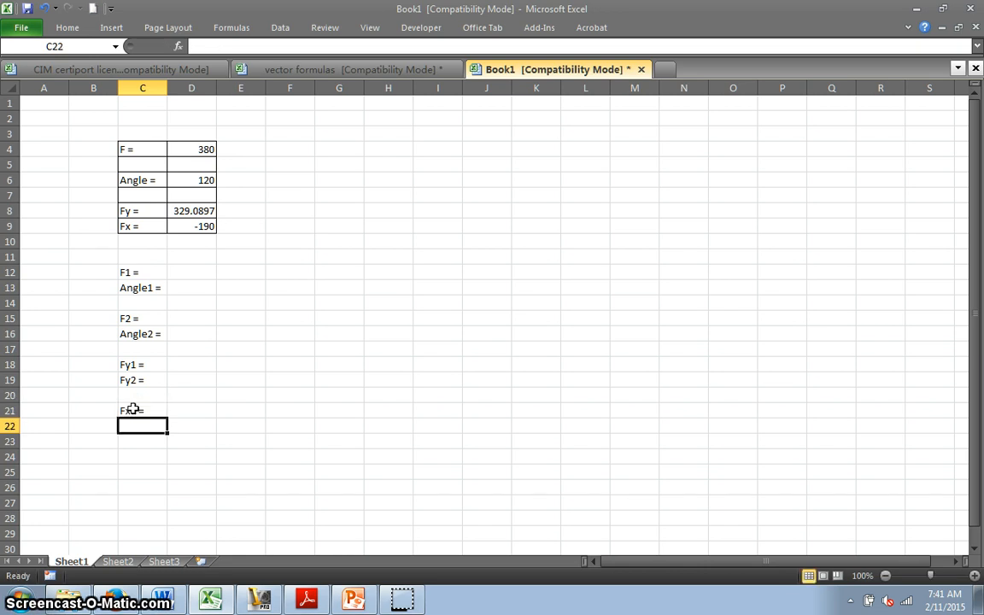
type("Fx2 =")
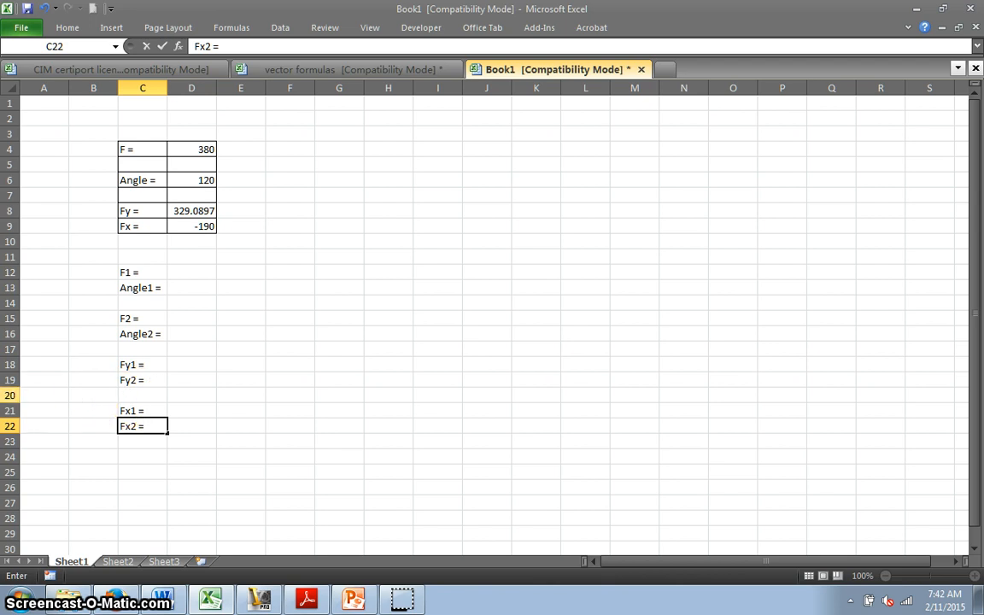
Insert a row at row 20 and add the labels "Total Y" in C20 and "Total X" in C24
right_click(17, 395)
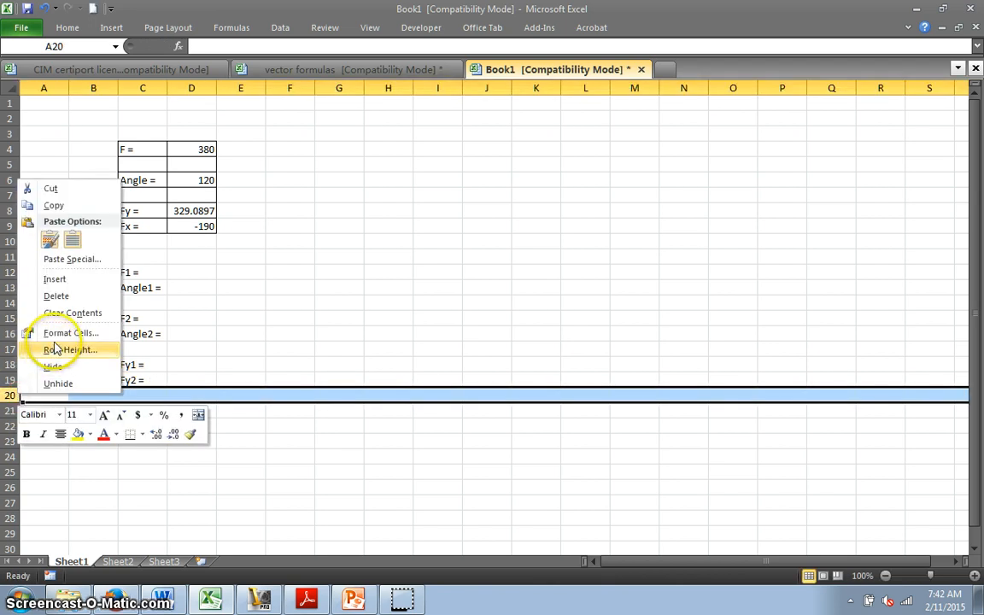
left_click(54, 279)
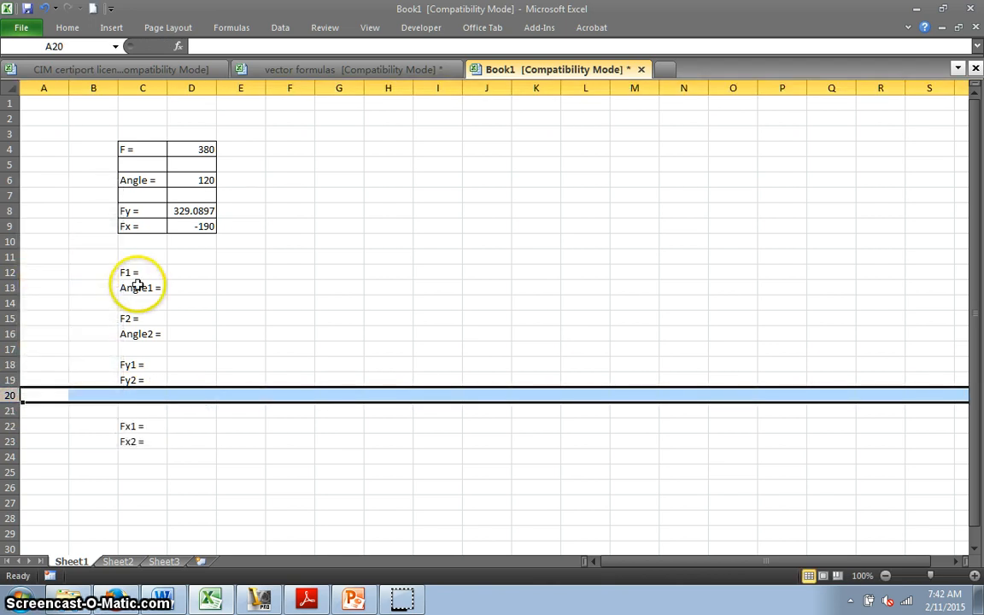
left_click(142, 395)
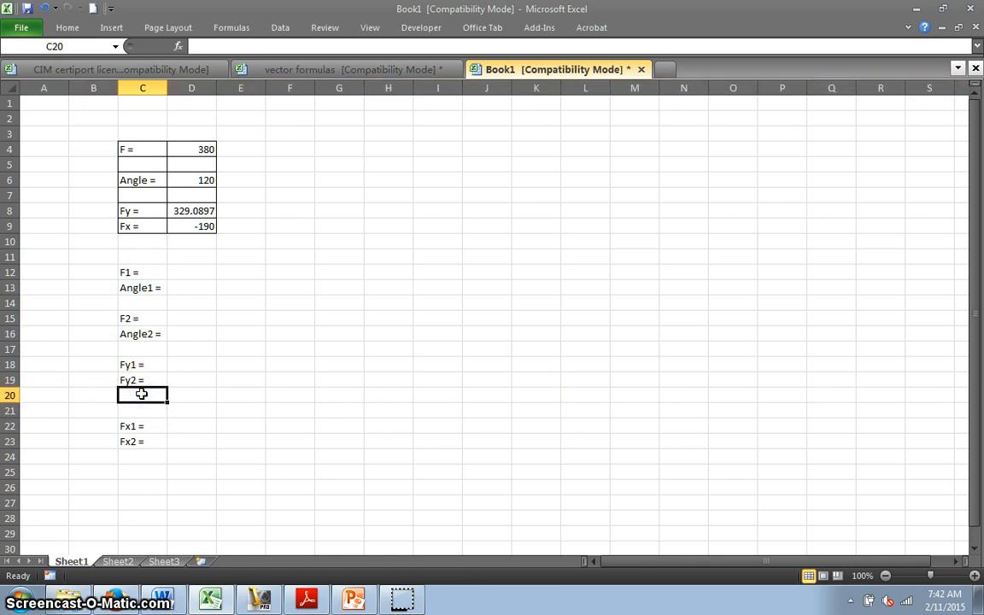
left_click(139, 388)
type("Total")
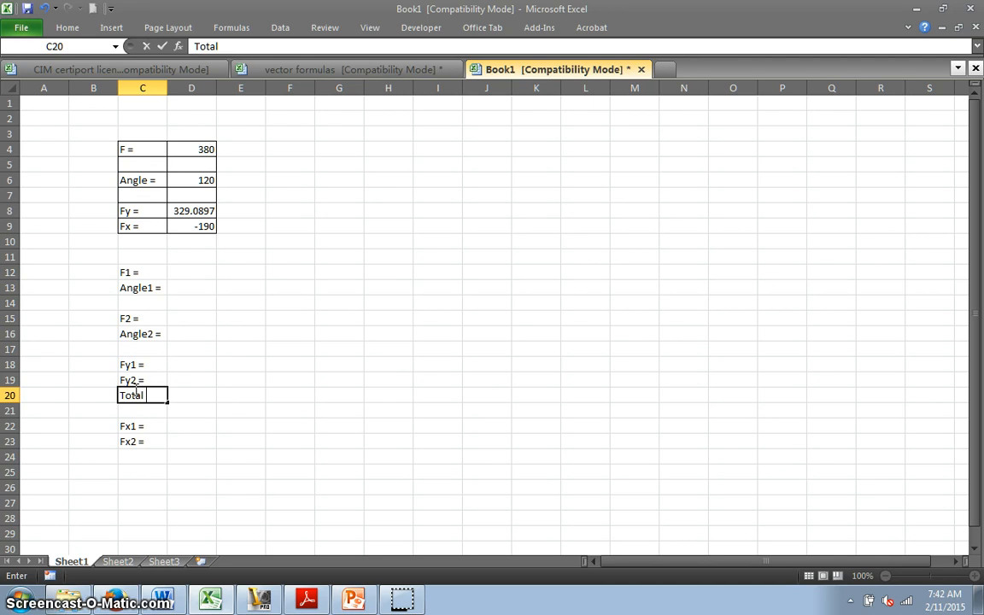
type(" Y")
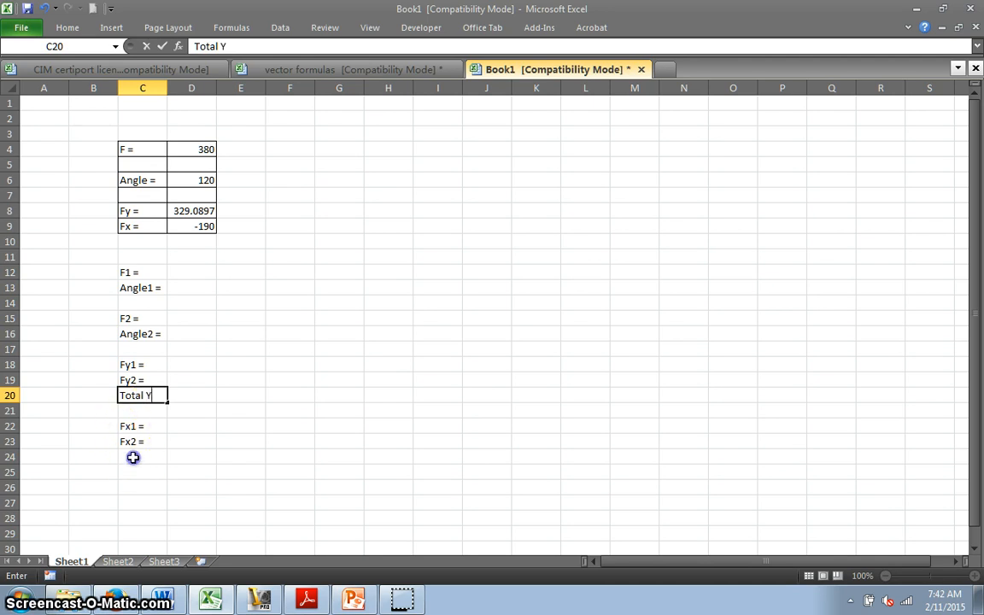
left_click(133, 456)
type("Total X")
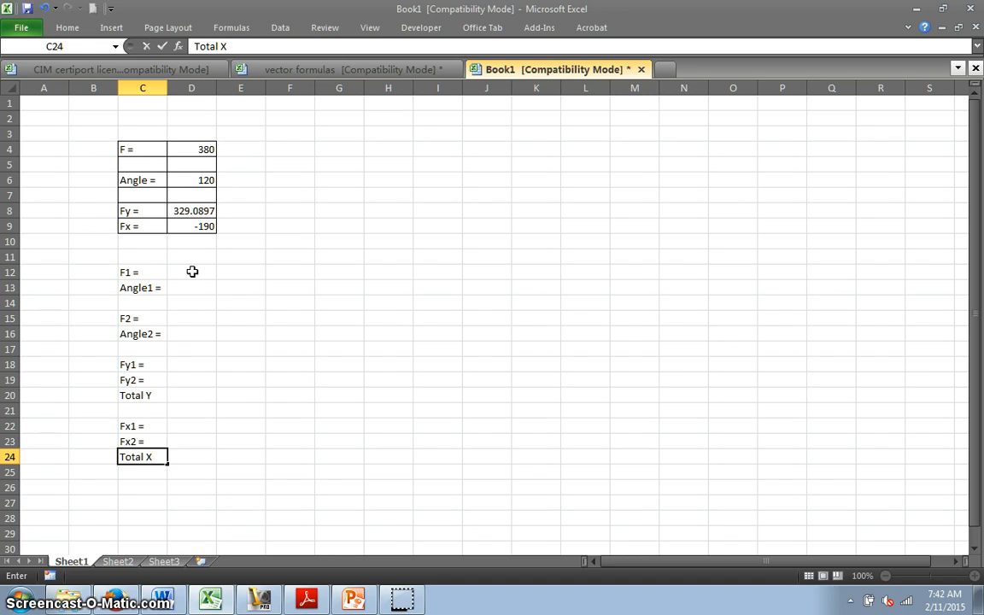
Enter the Fy1 formula =D12*(SIN(RADIANS(D13))) in D18
left_click(192, 364)
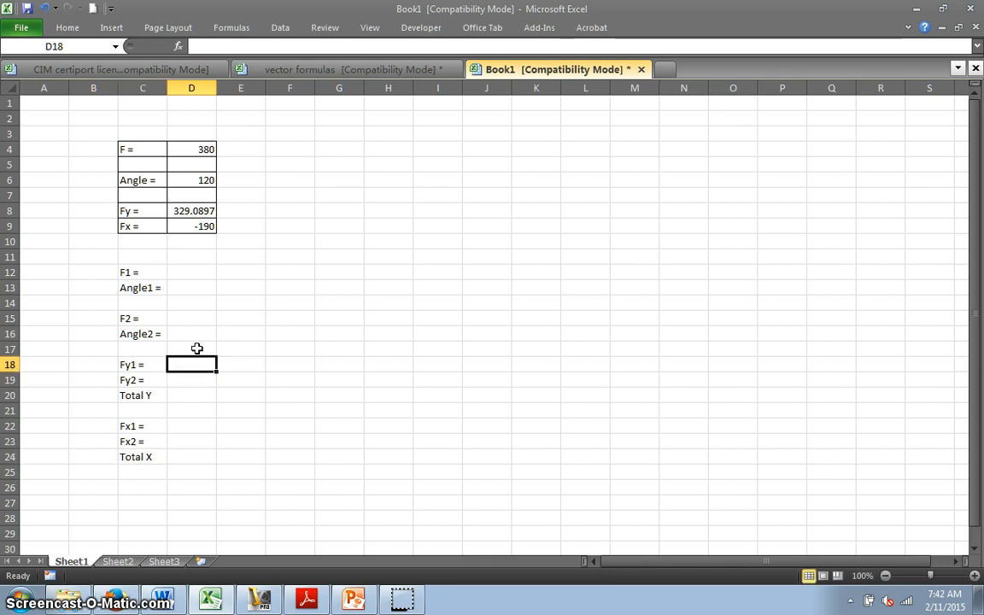
type("=")
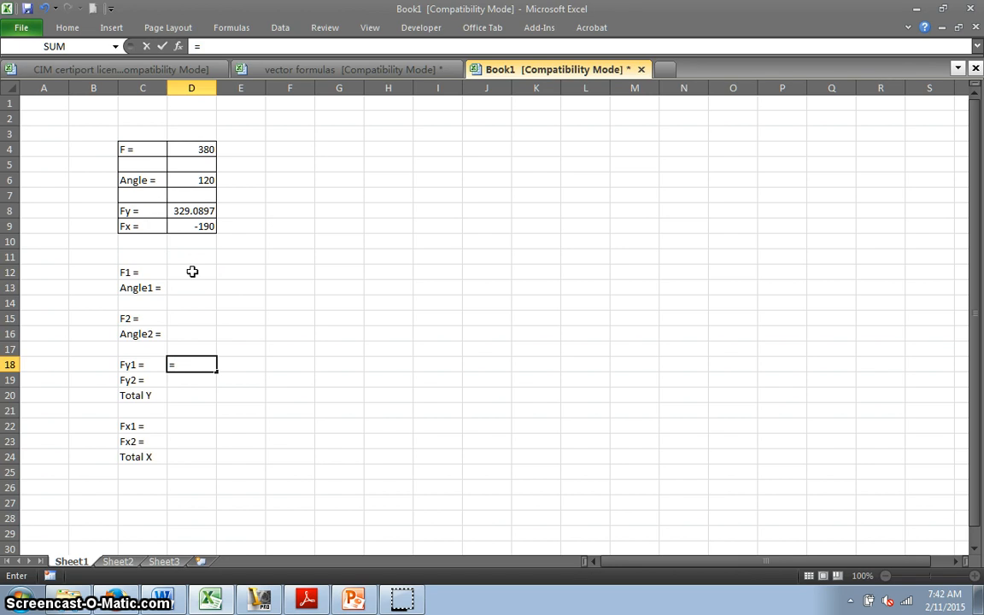
left_click(192, 272)
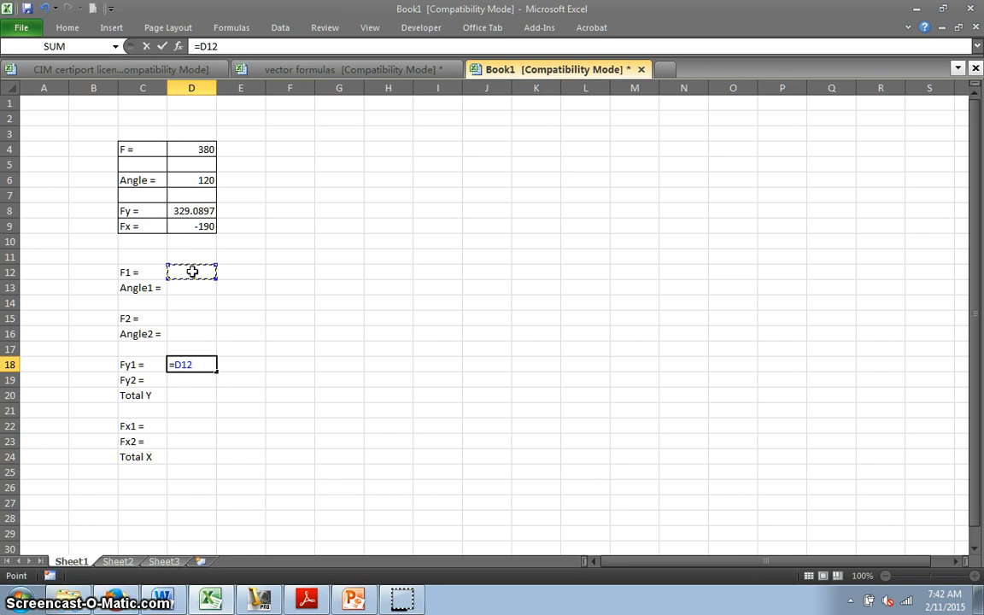
type("*")
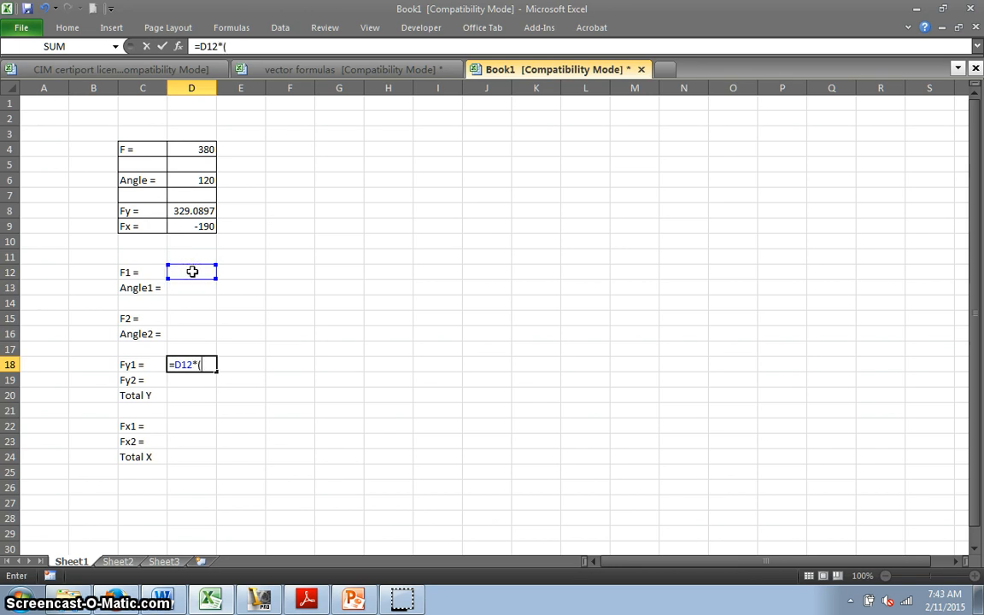
type("(si")
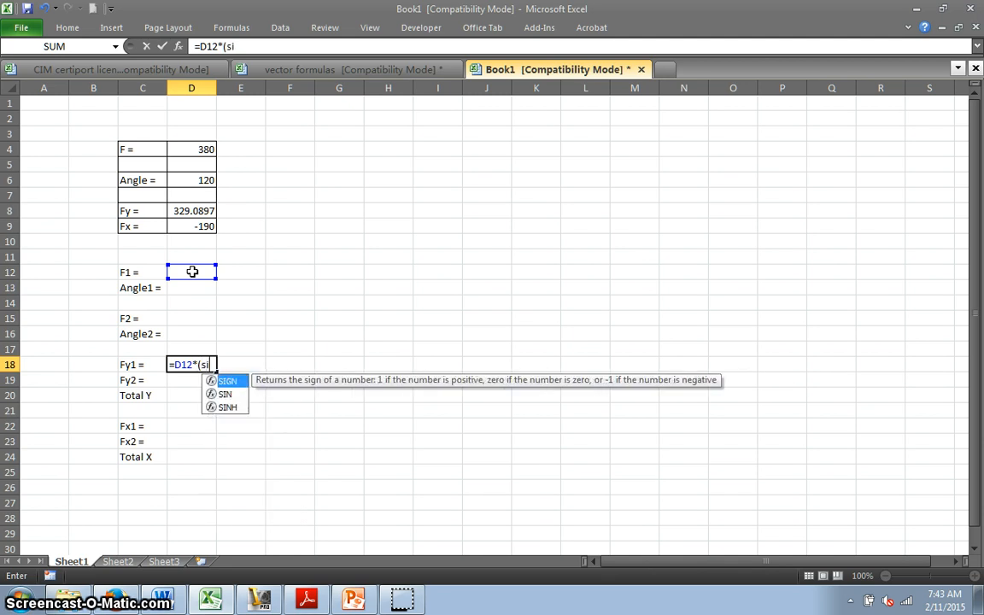
left_click(92, 271)
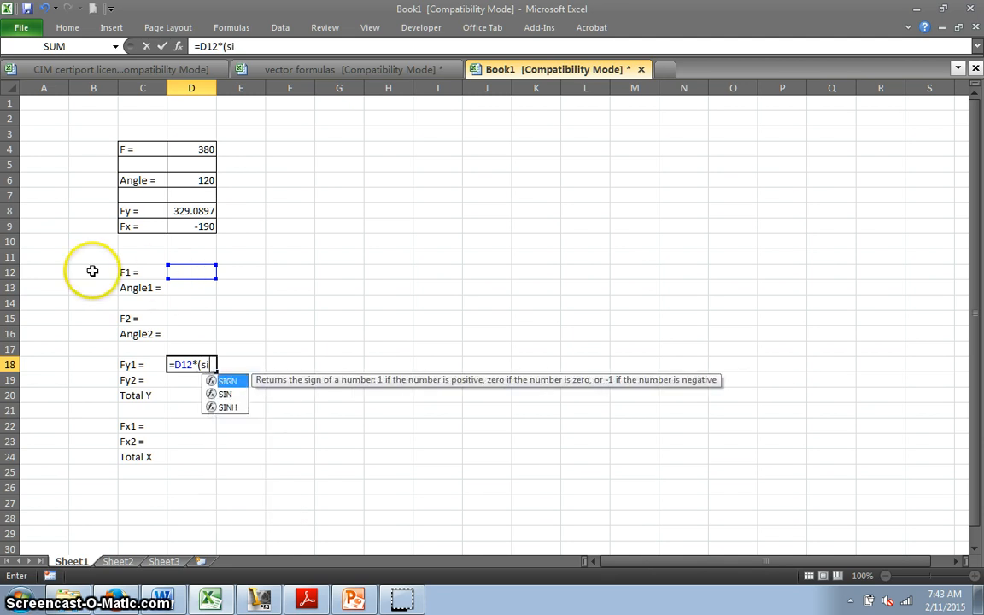
double_click(232, 393)
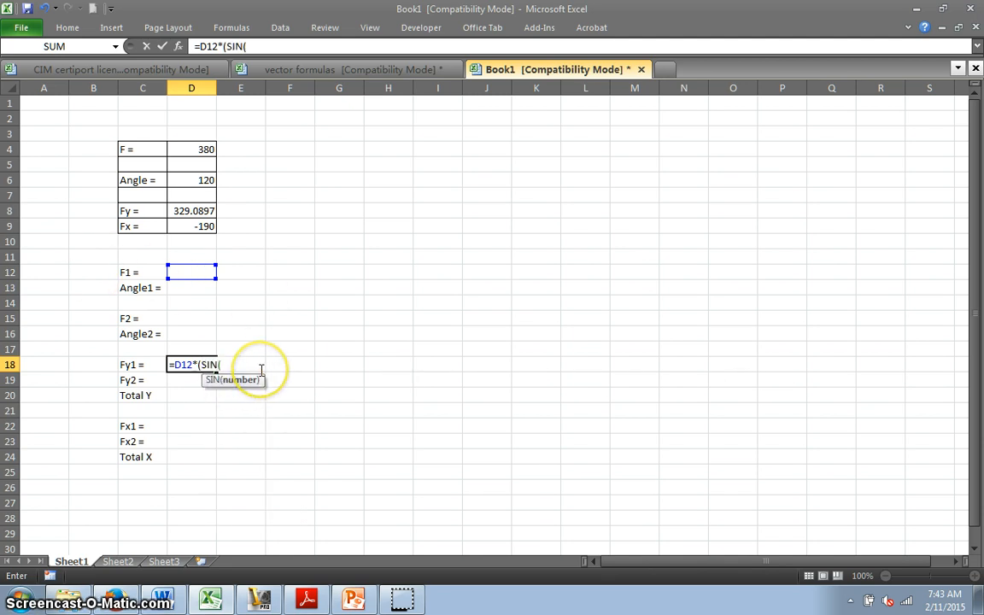
type("rad")
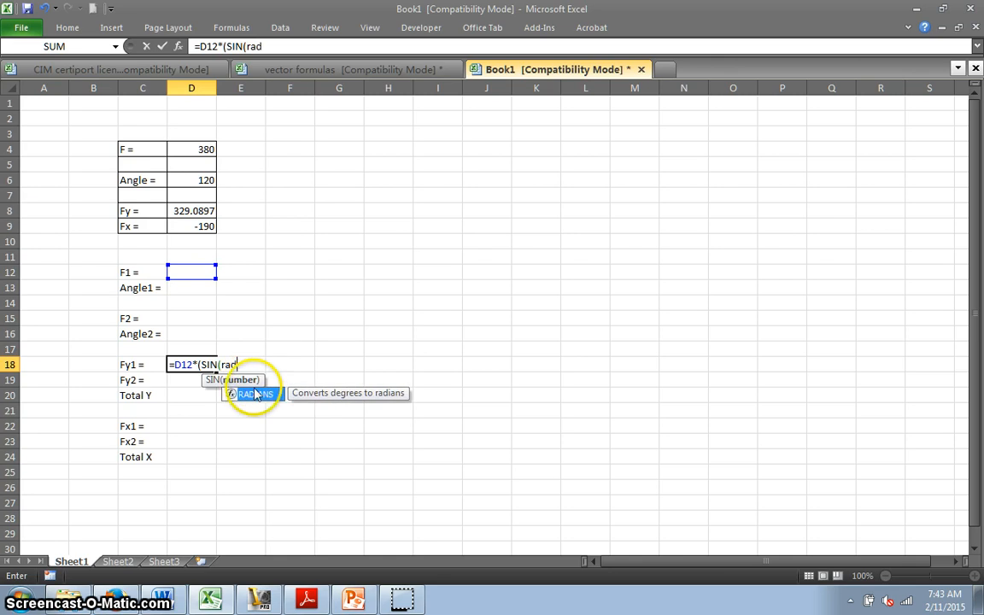
double_click(256, 396)
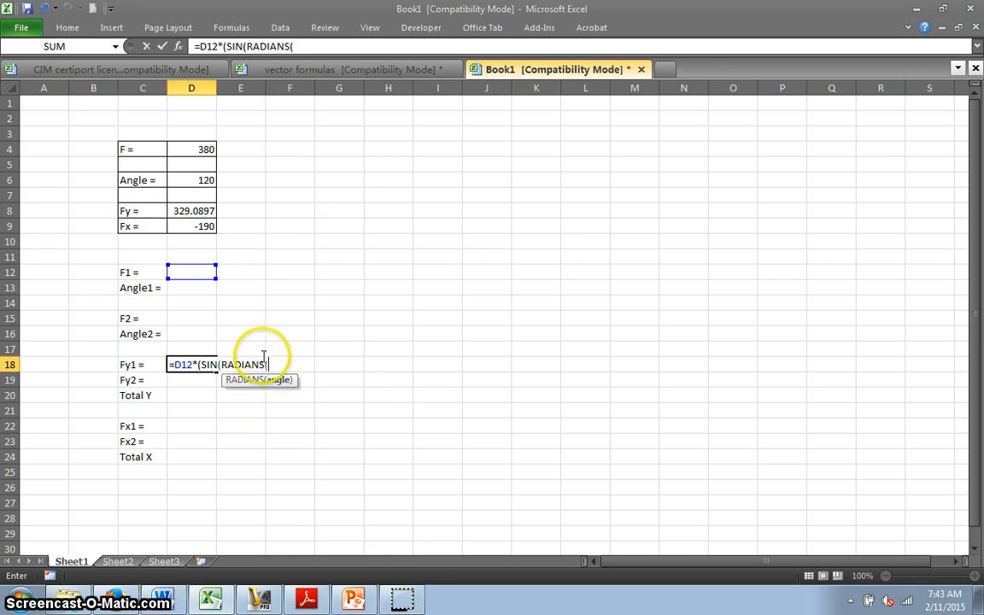
left_click(192, 290)
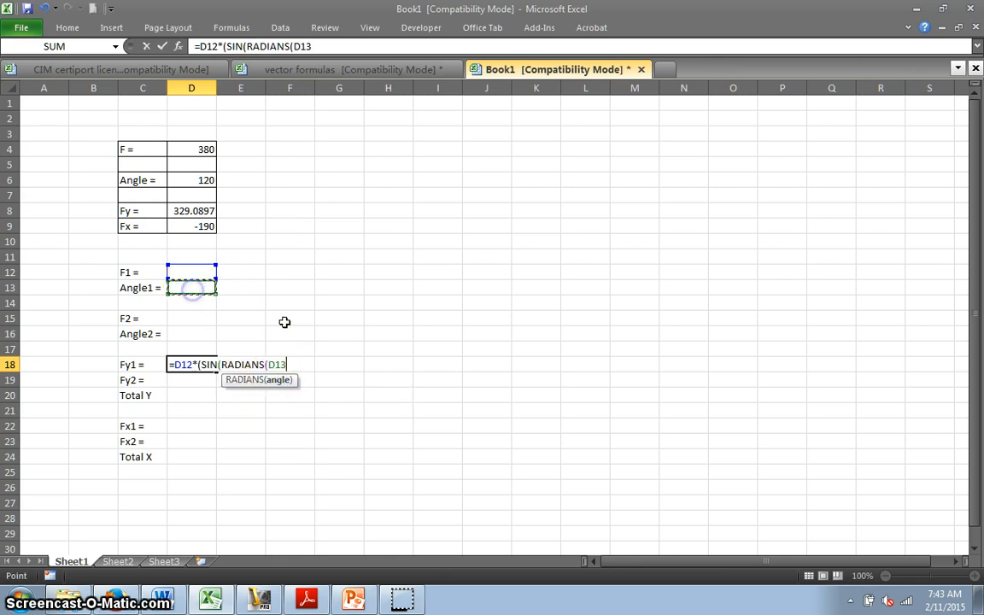
type(")")
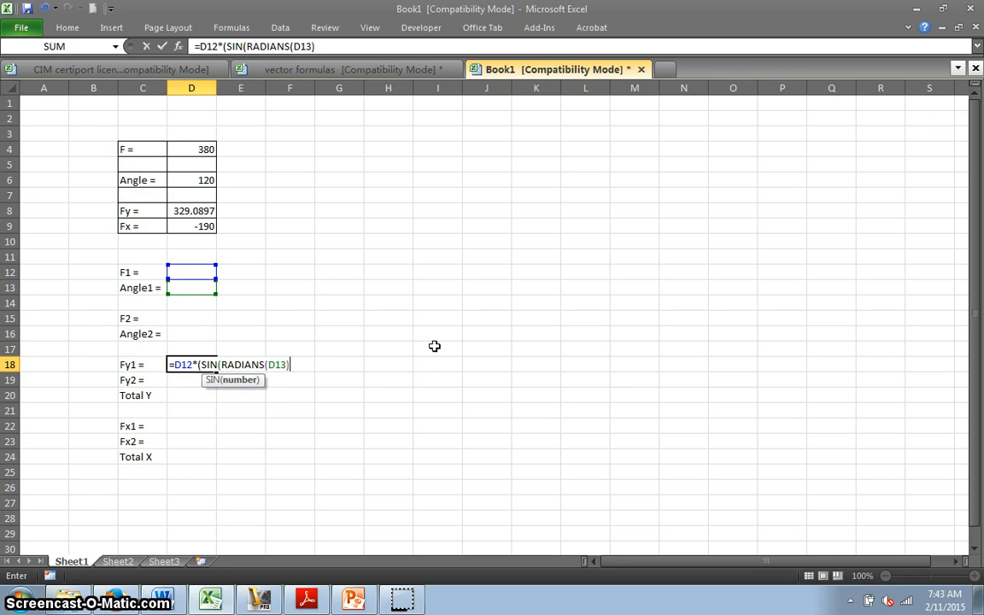
type(")")
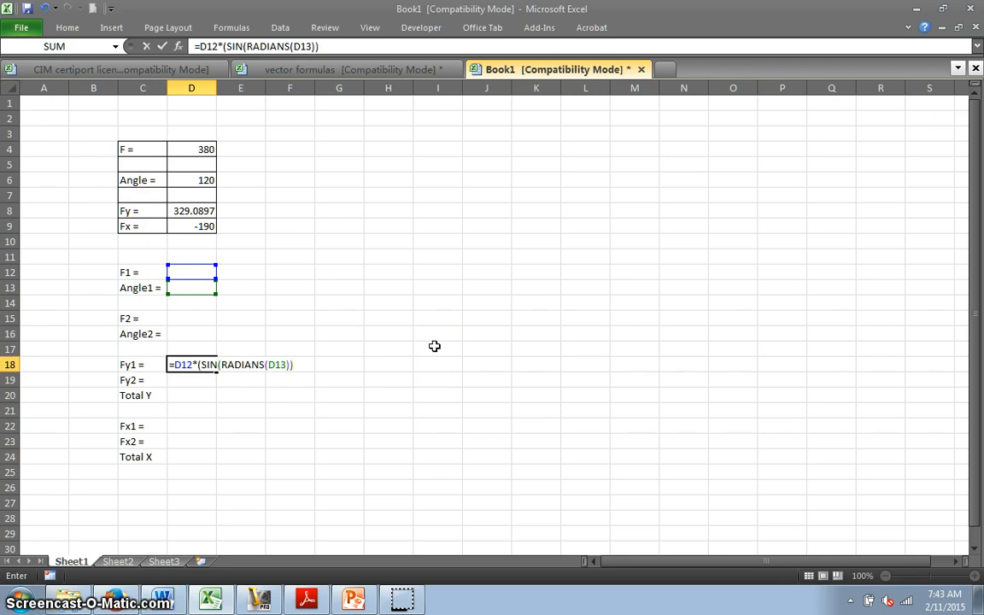
type(")")
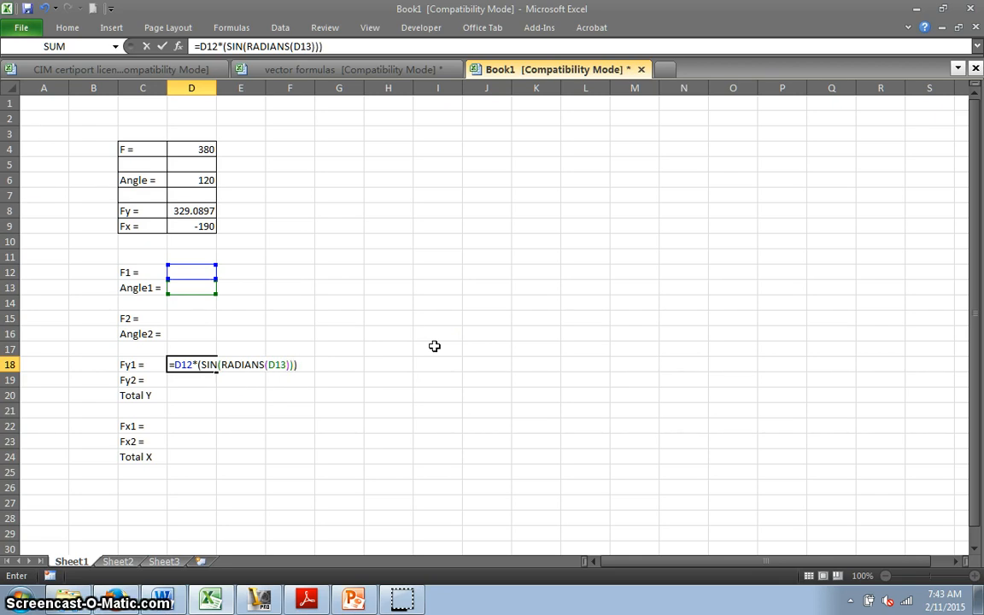
left_click(196, 380)
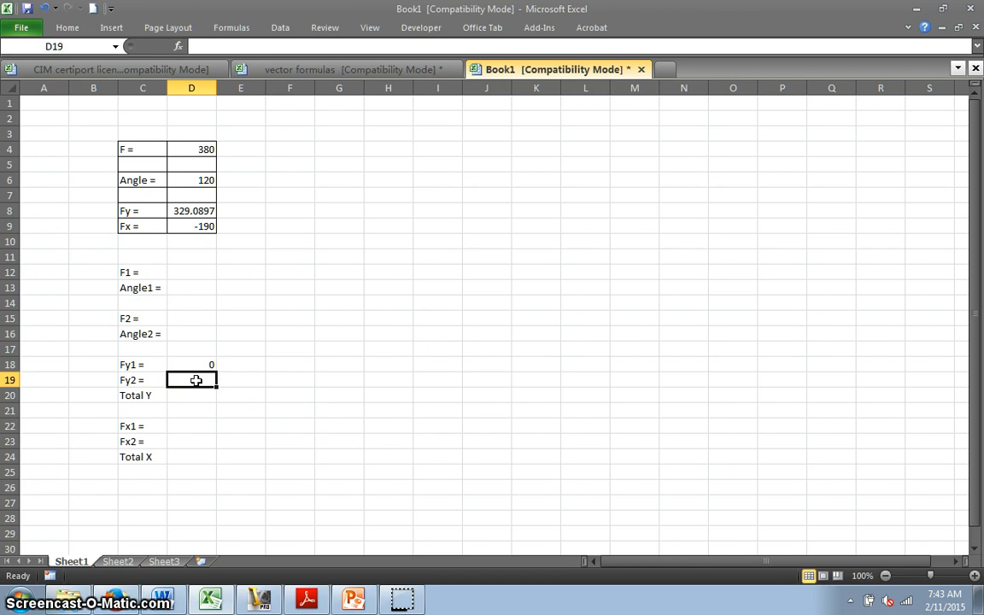
Fill the Fy1 formula from D18 down into D19 for Fy2
type("=")
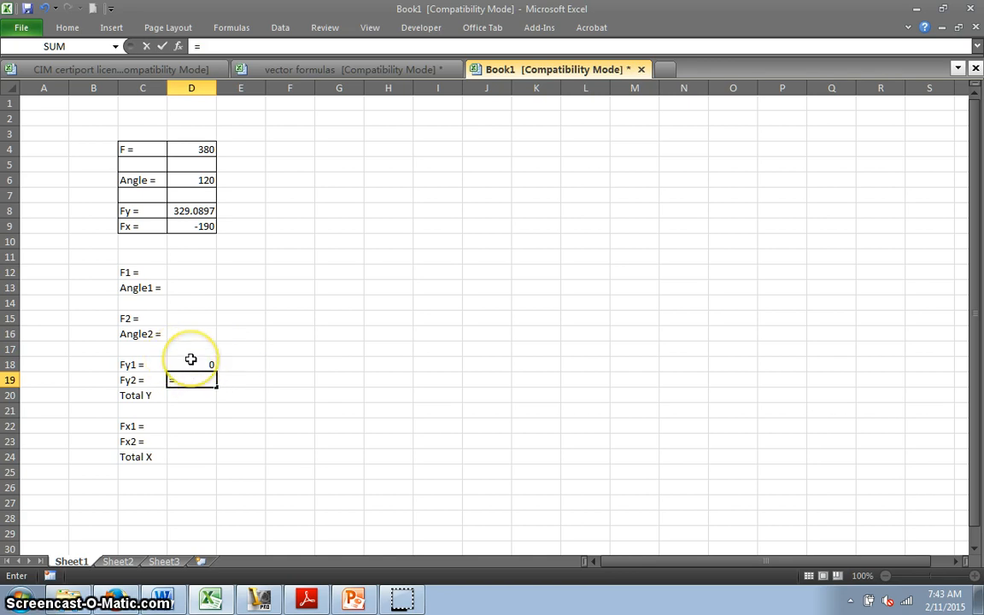
key("Escape")
left_click_drag(191, 360, 197, 377)
left_click(67, 27)
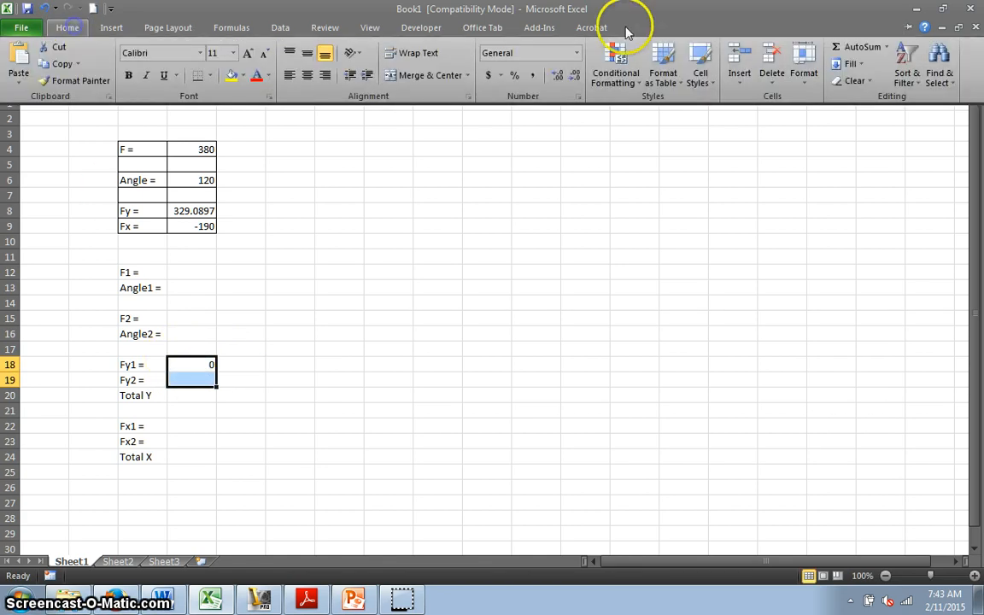
left_click(849, 64)
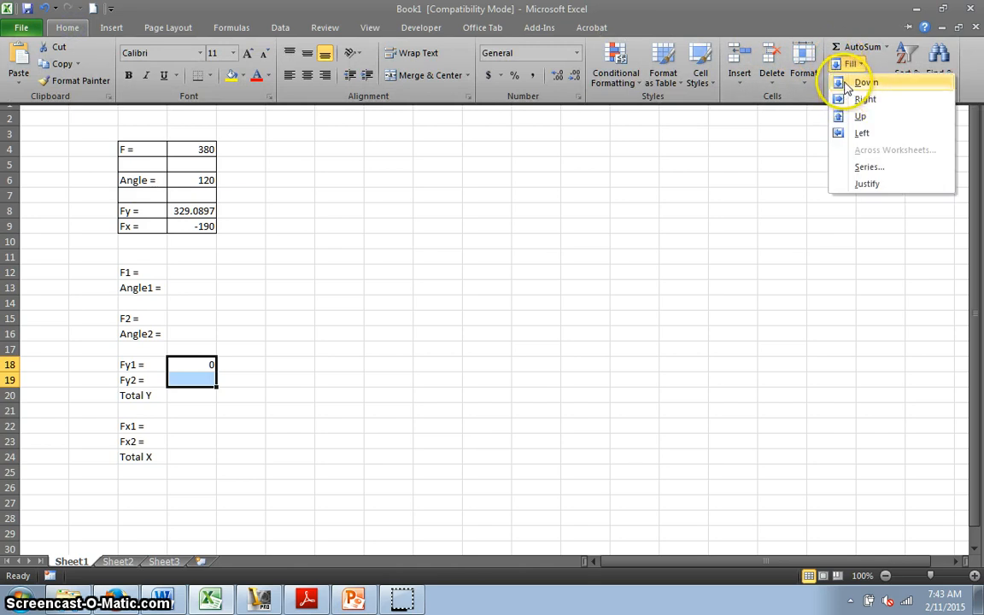
left_click(846, 83)
Correct the Fy2 formula in D19 to reference F2 and Angle2, making it =D15*(SIN(RADIANS(D16)))
left_click(202, 380)
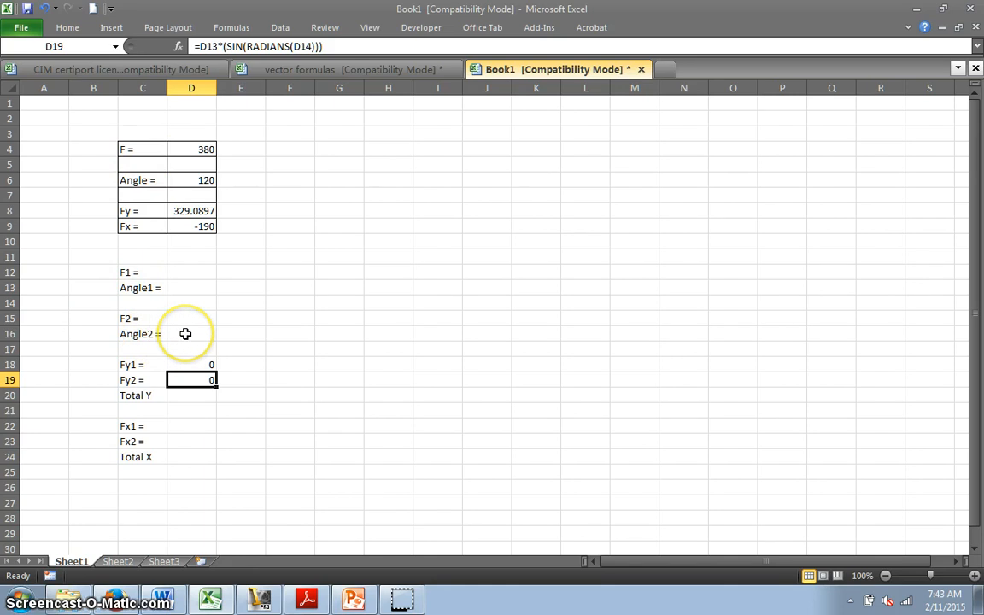
left_click(305, 47)
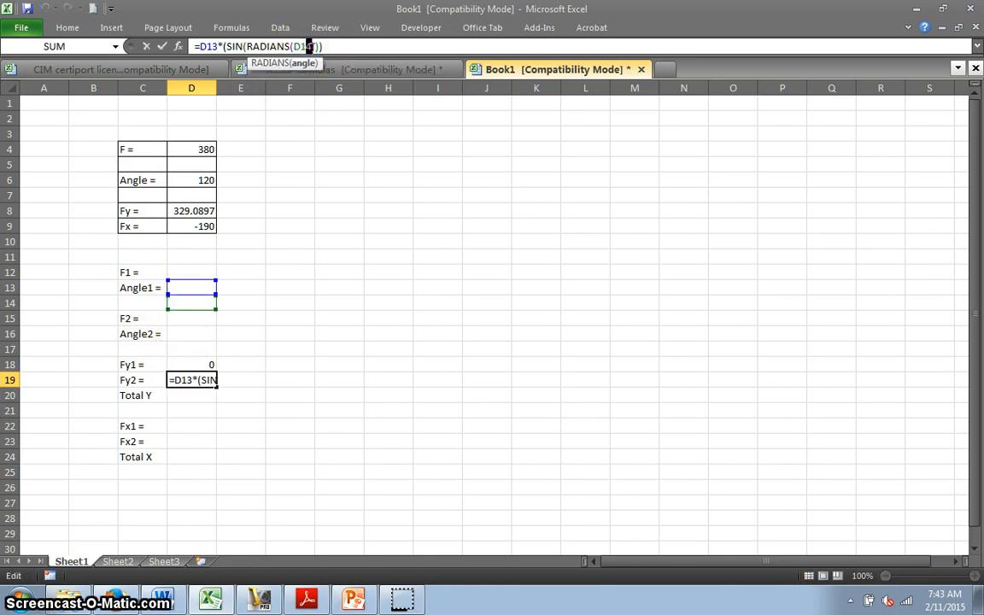
type("6")
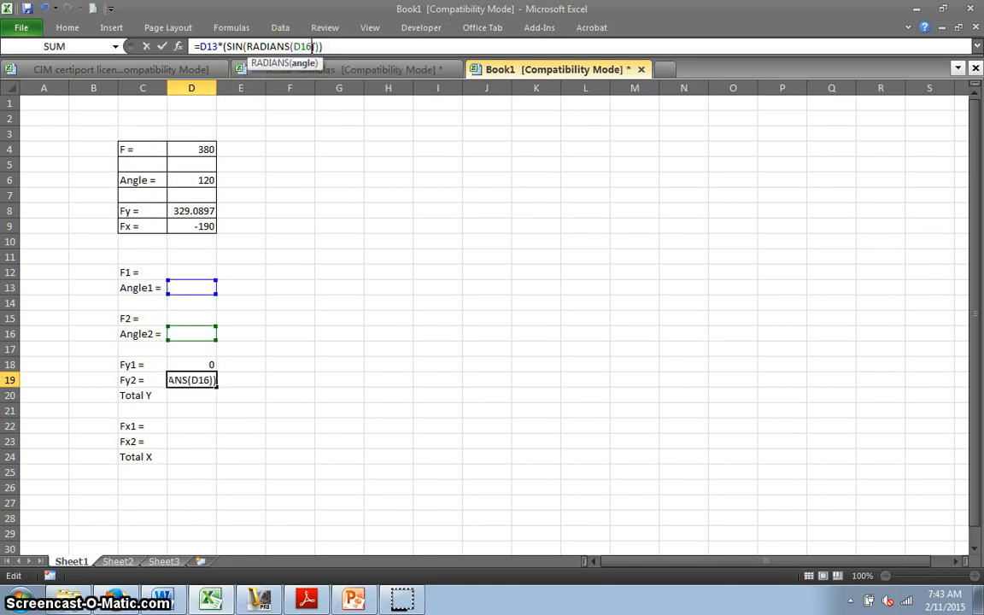
left_click(218, 44)
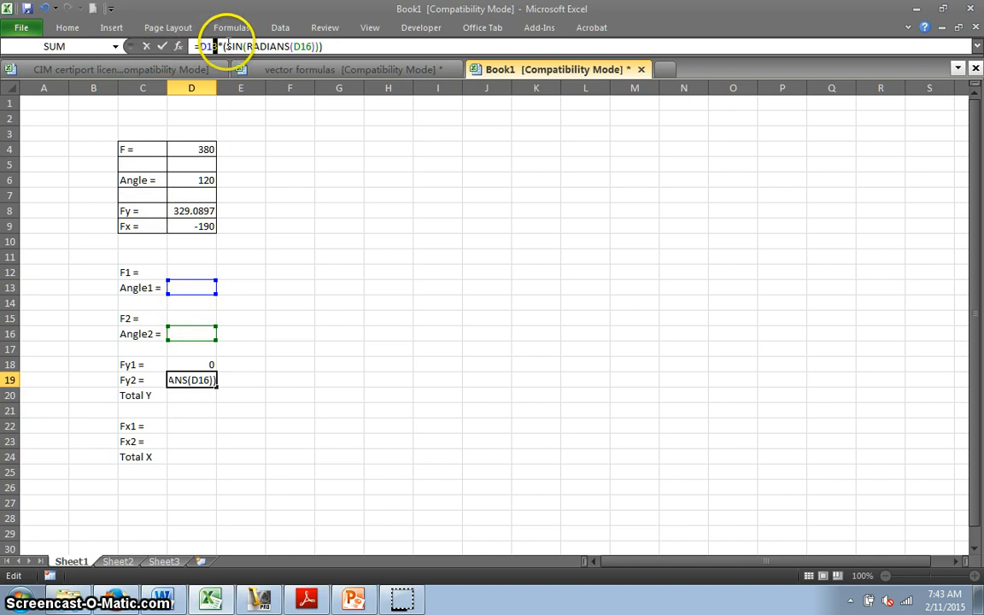
type("5")
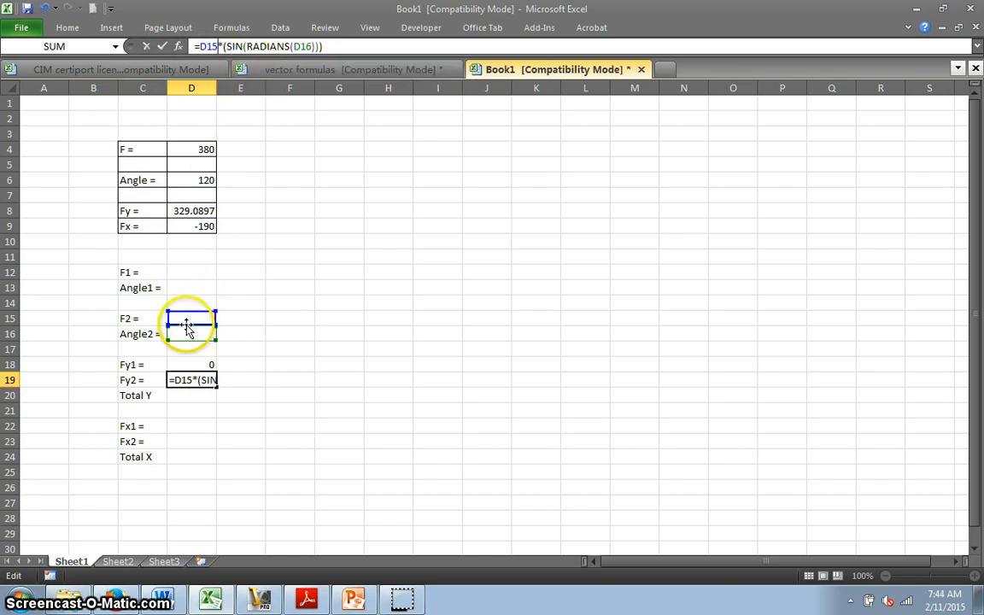
left_click(292, 335)
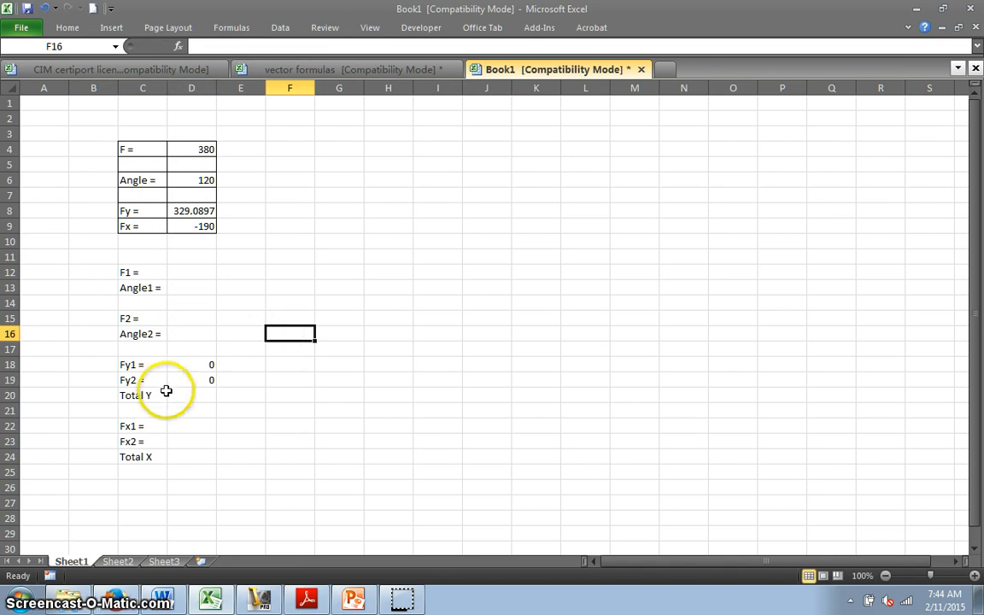
Enter the Fx1 formula =D12*(COS(RADIANS(D13))) in D22
left_click(188, 430)
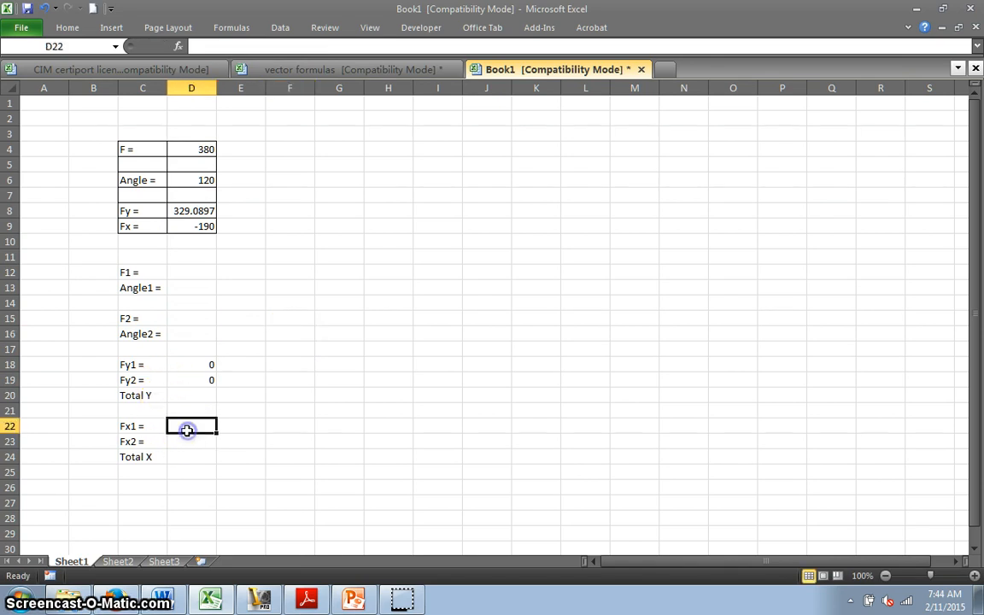
type("=")
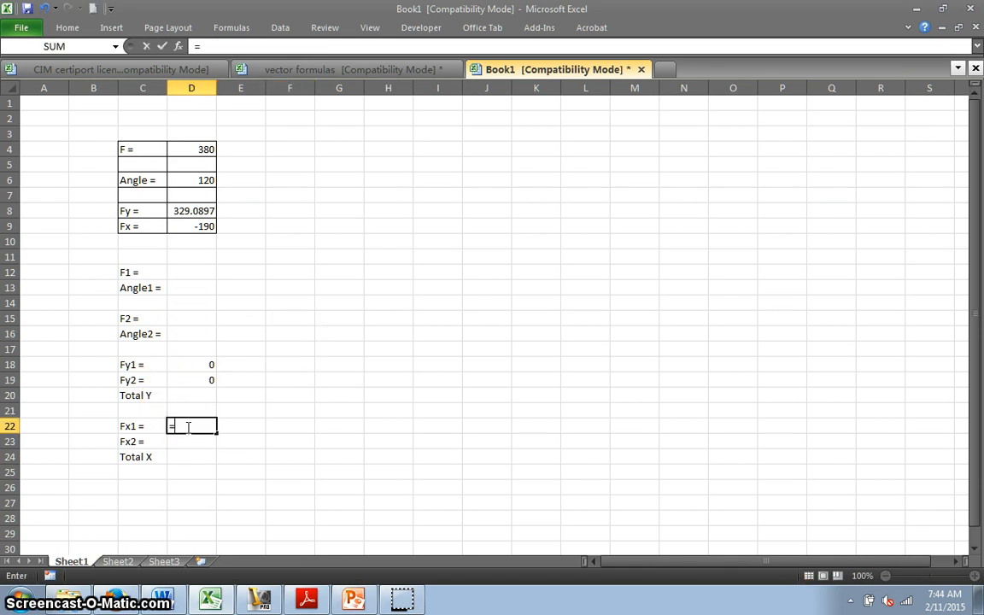
type("F")
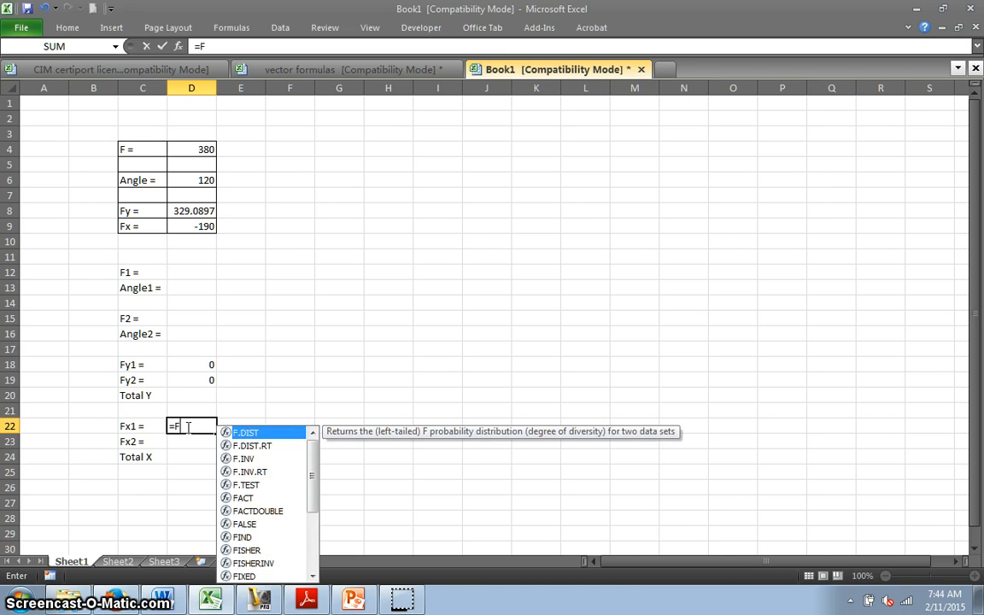
key("BackSpace")
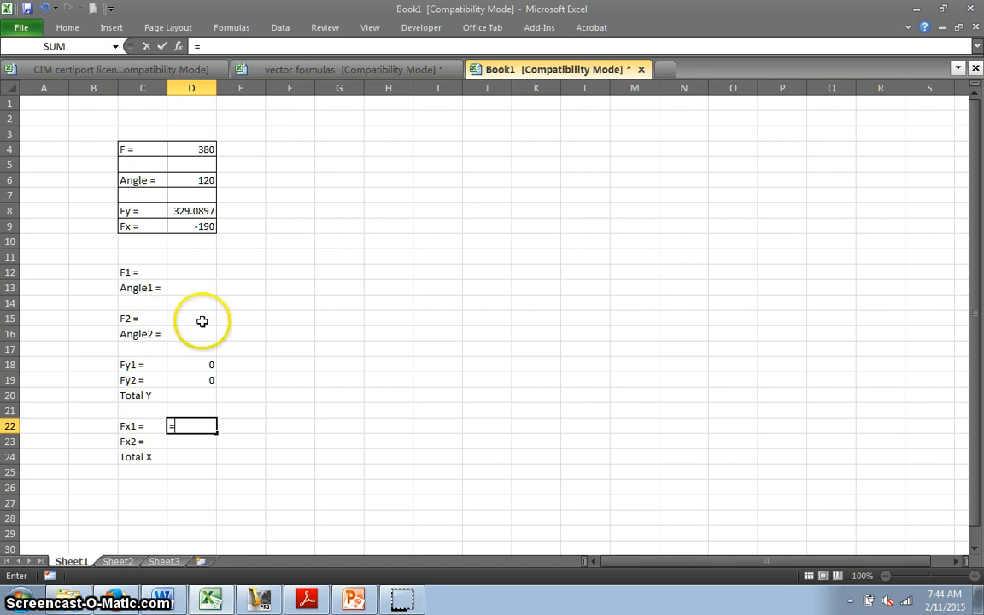
left_click(188, 272)
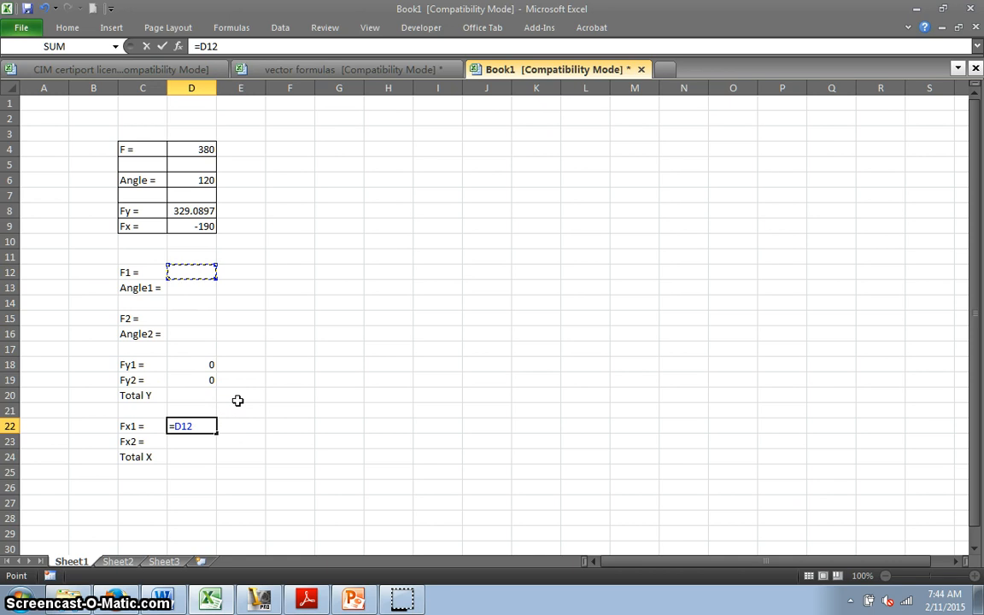
type("*(")
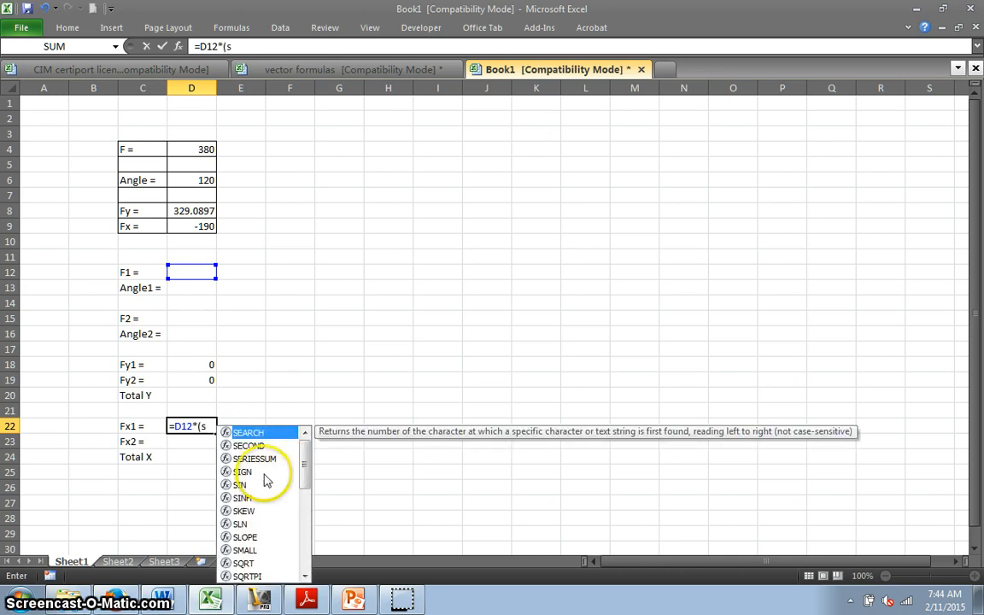
type("s")
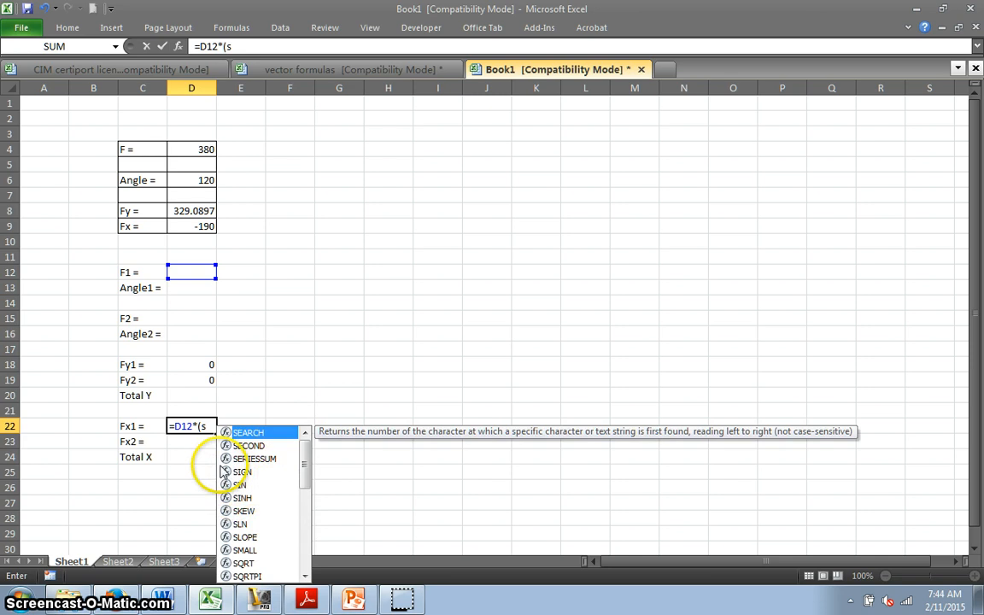
key("BackSpace")
type("c")
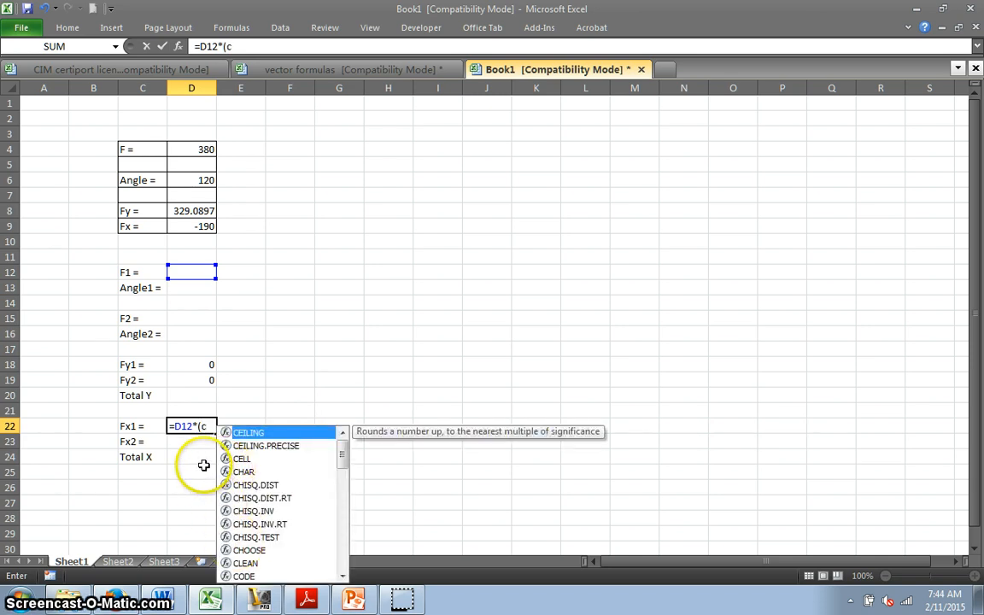
type("o")
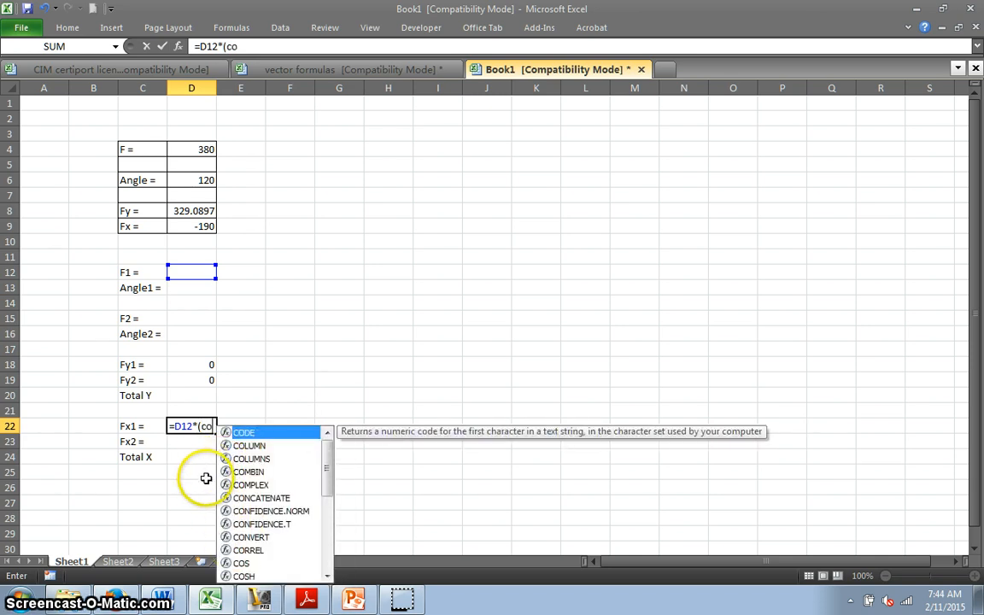
double_click(242, 564)
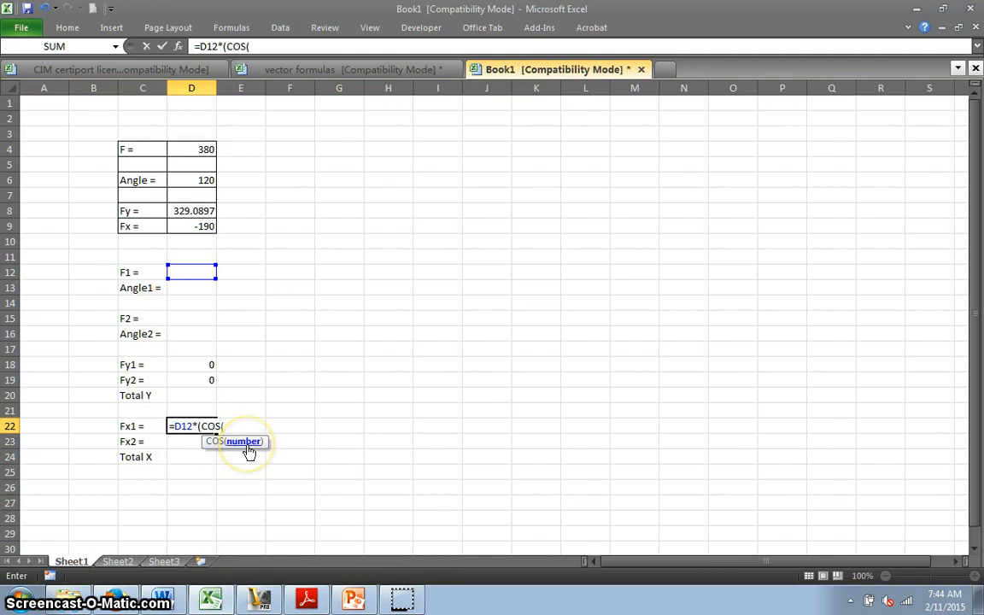
type("rad")
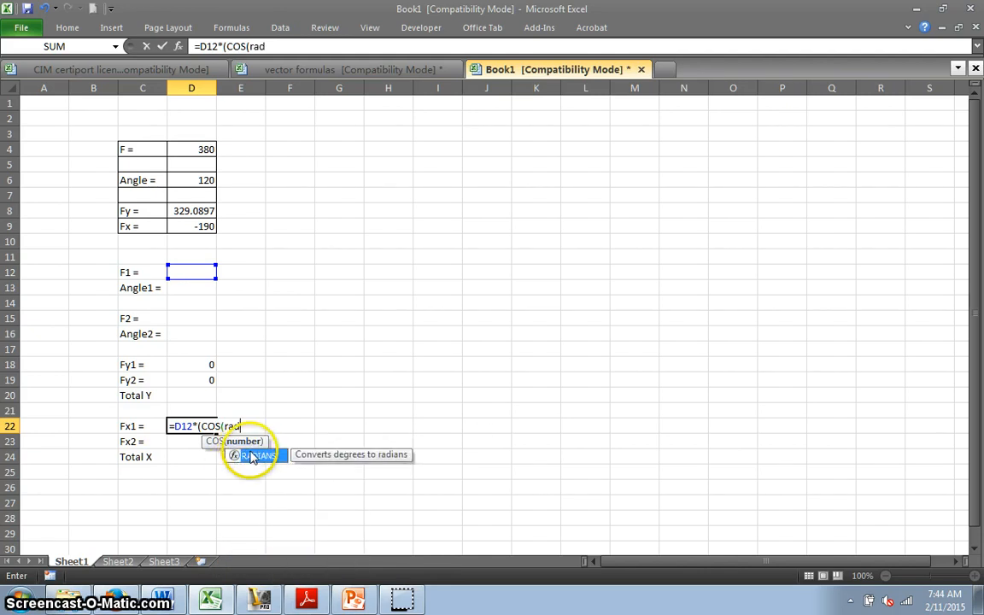
double_click(248, 454)
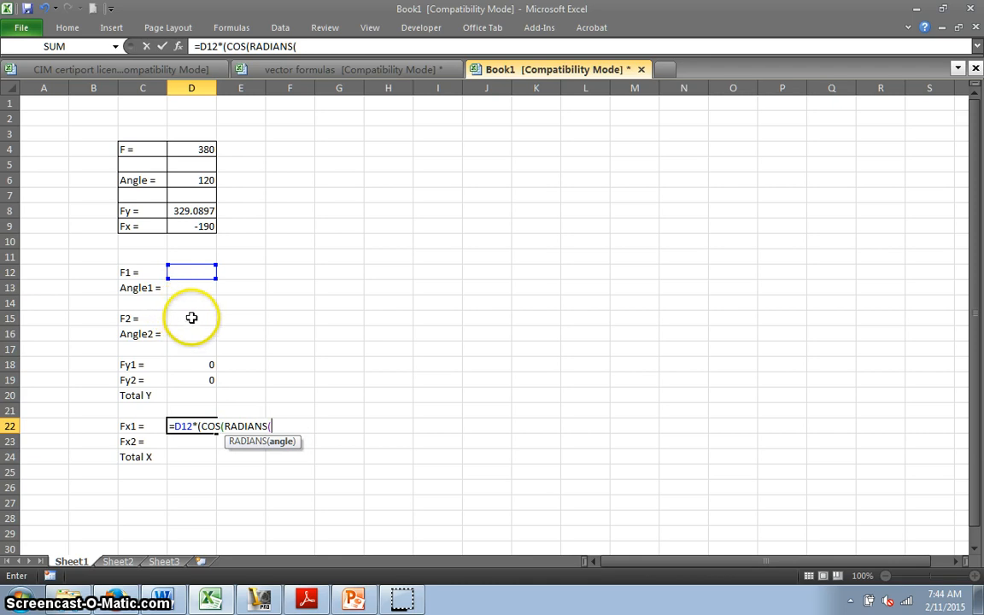
left_click(191, 288)
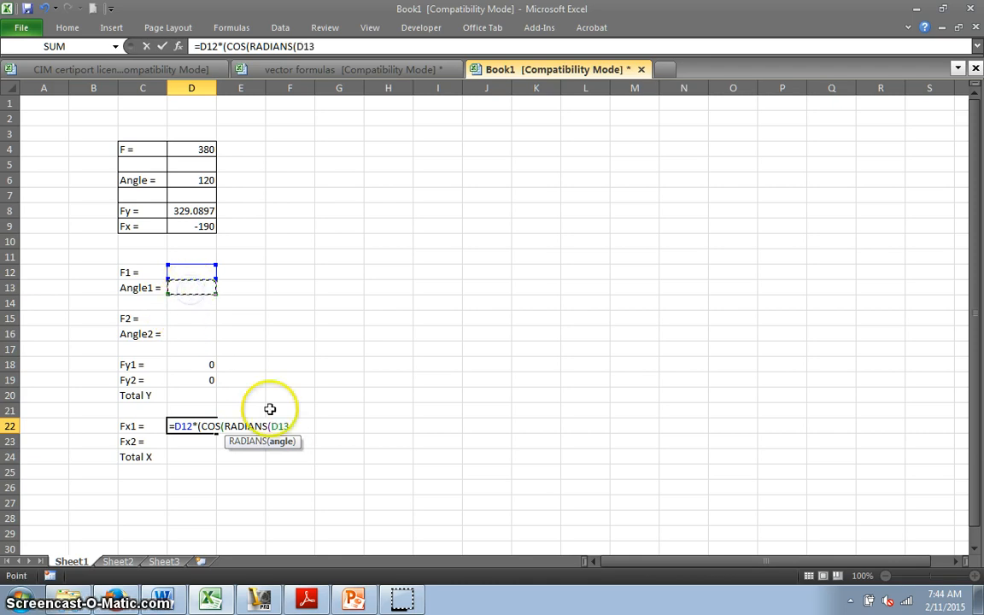
type("))")
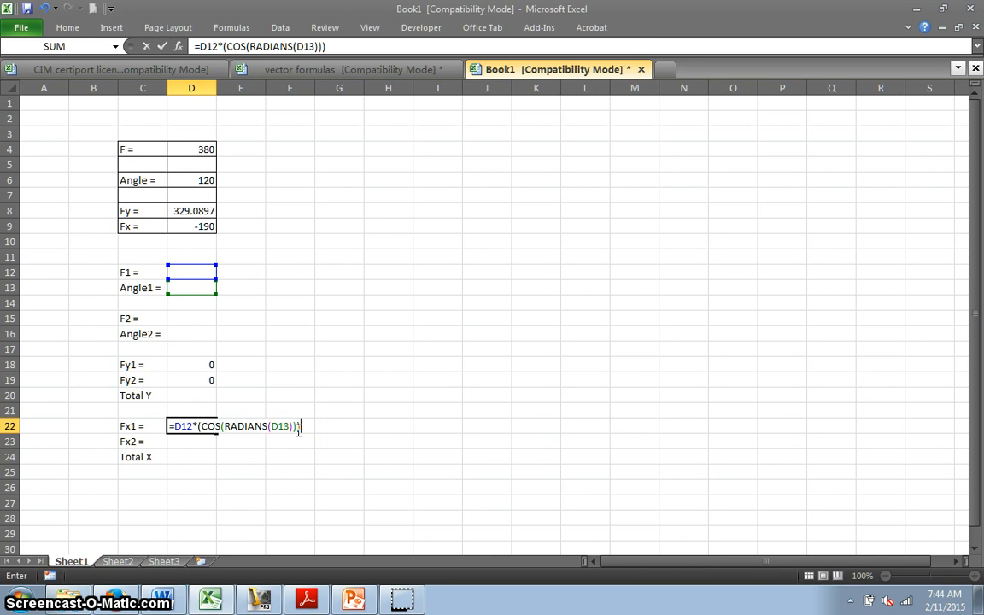
Enter the Fx2 formula =D15*(COS(RADIANS(D16))) in D23
left_click(191, 444)
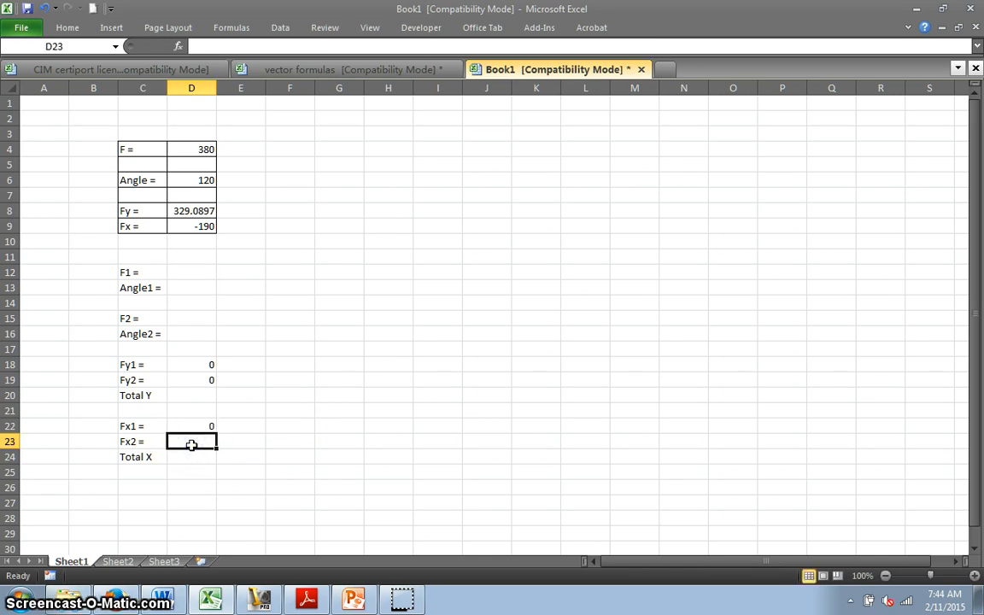
type("=")
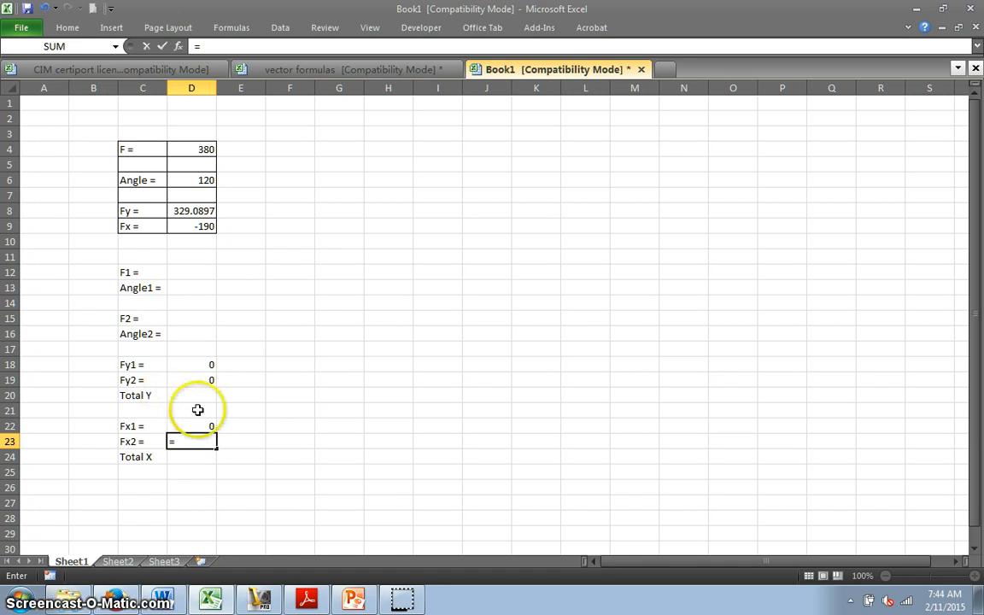
left_click(187, 318)
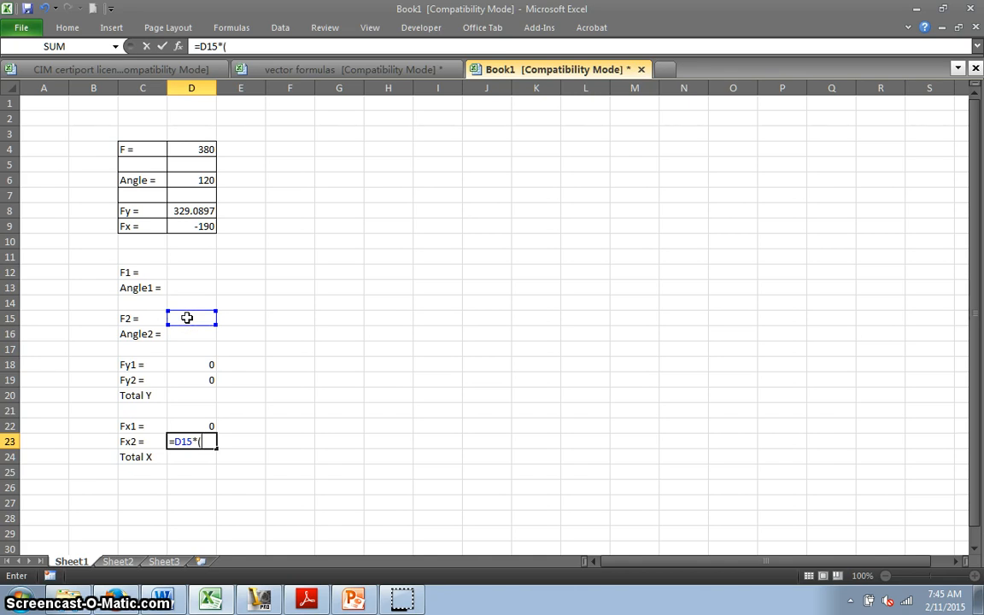
type("*(s")
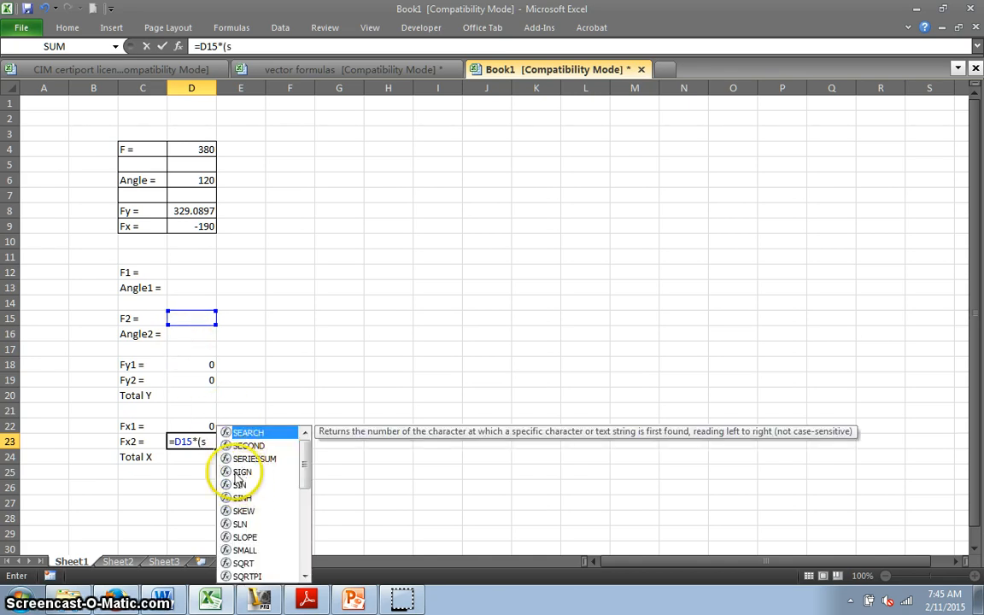
key("BackSpace")
type("c")
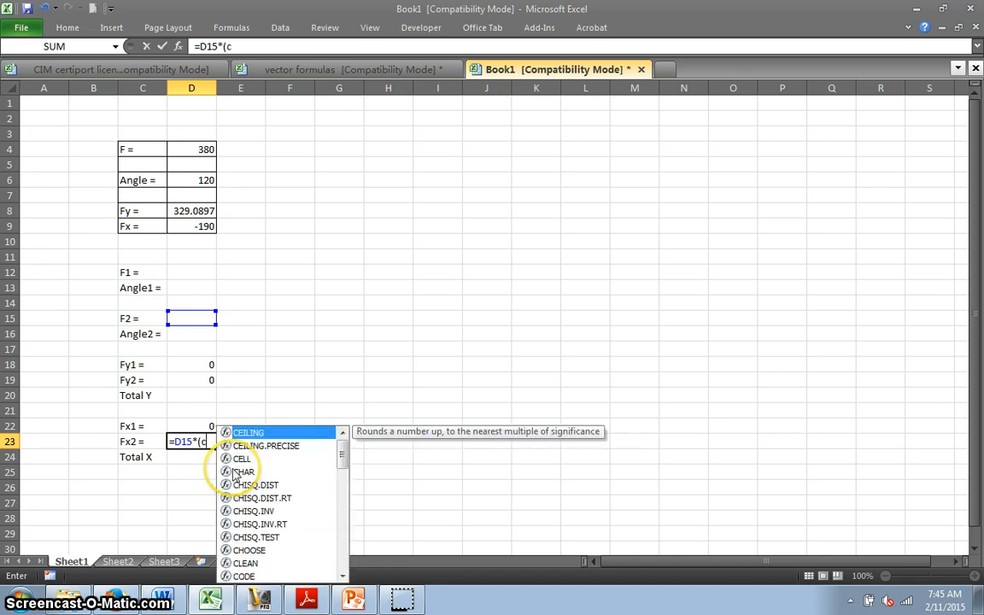
type("o")
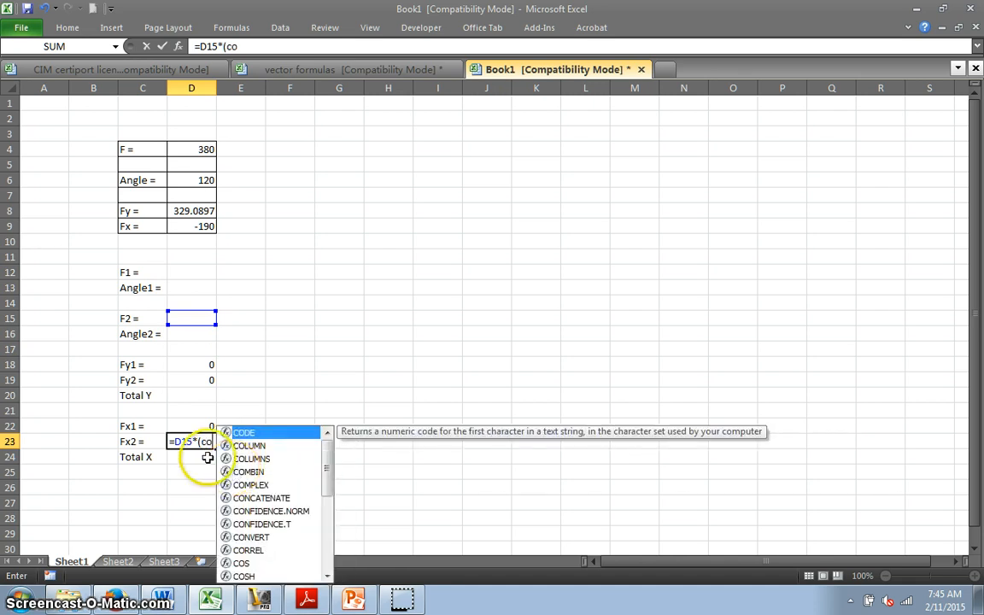
double_click(243, 564)
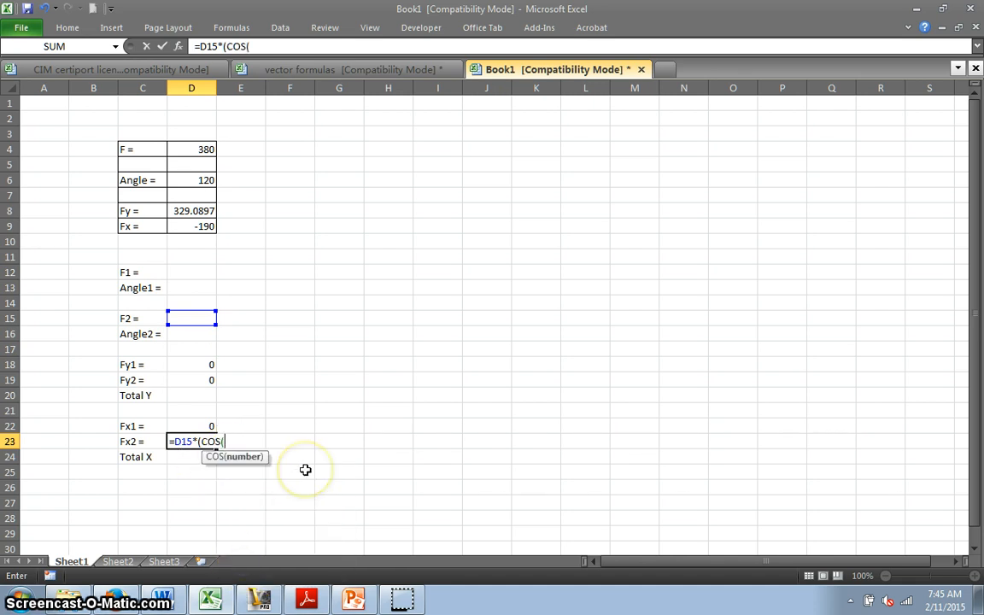
type("ra")
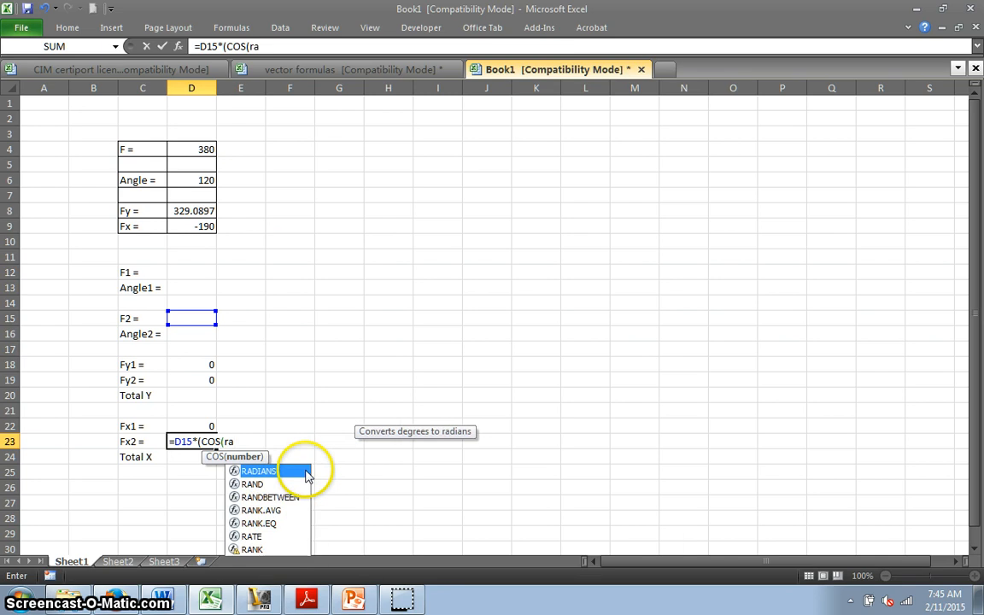
double_click(252, 470)
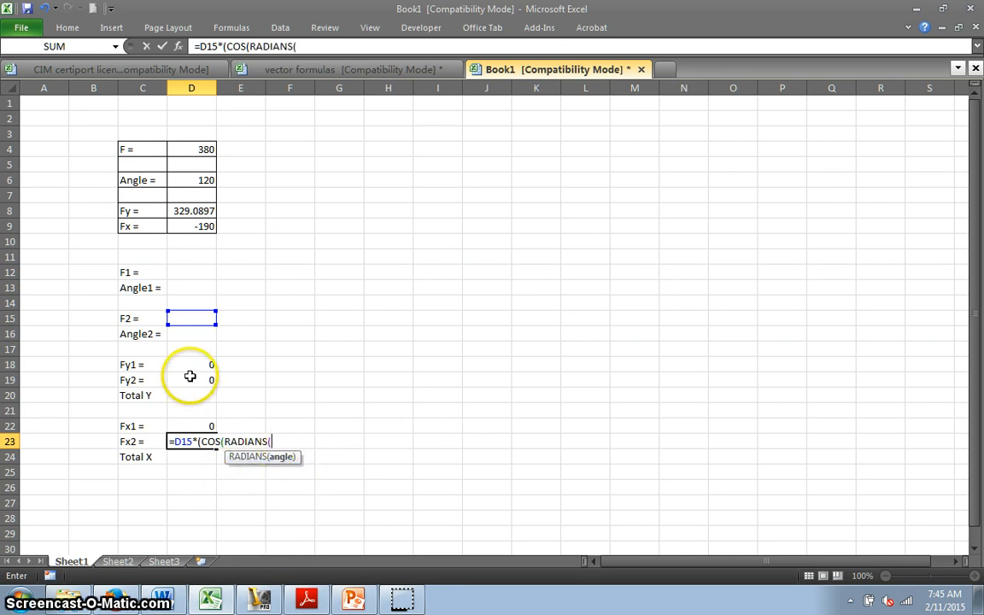
left_click(189, 333)
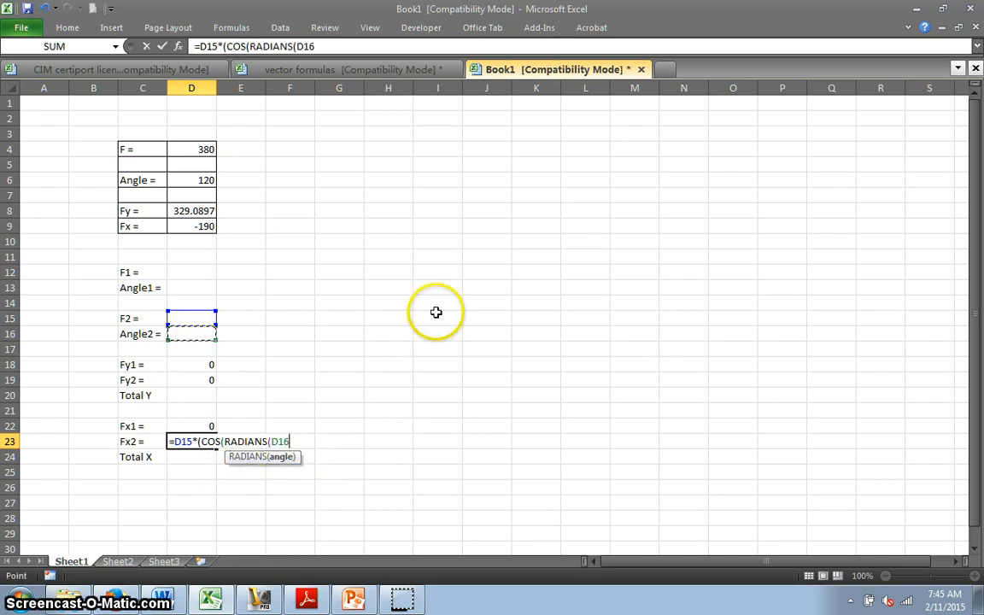
type(")))")
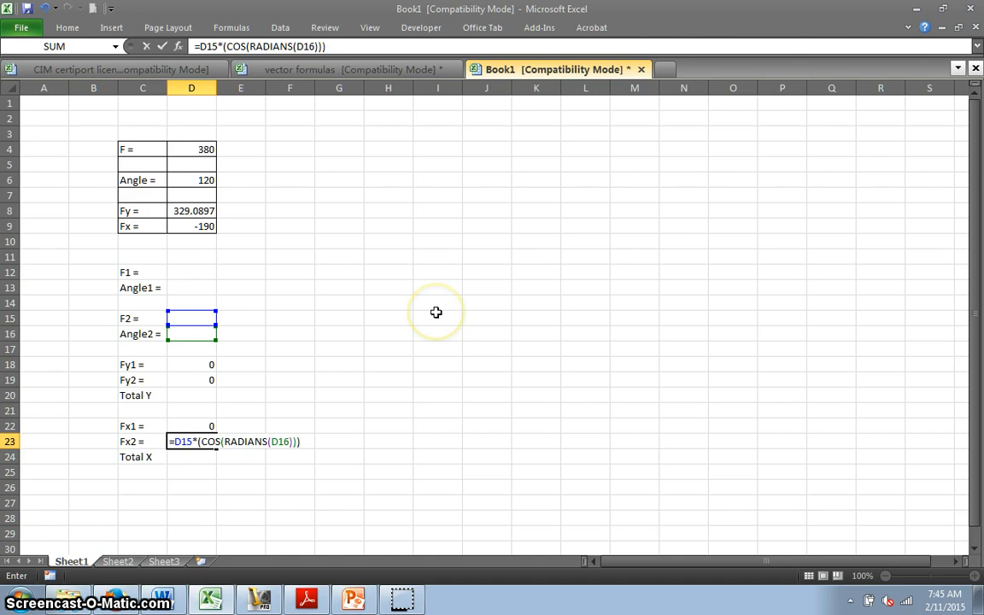
key("Return")
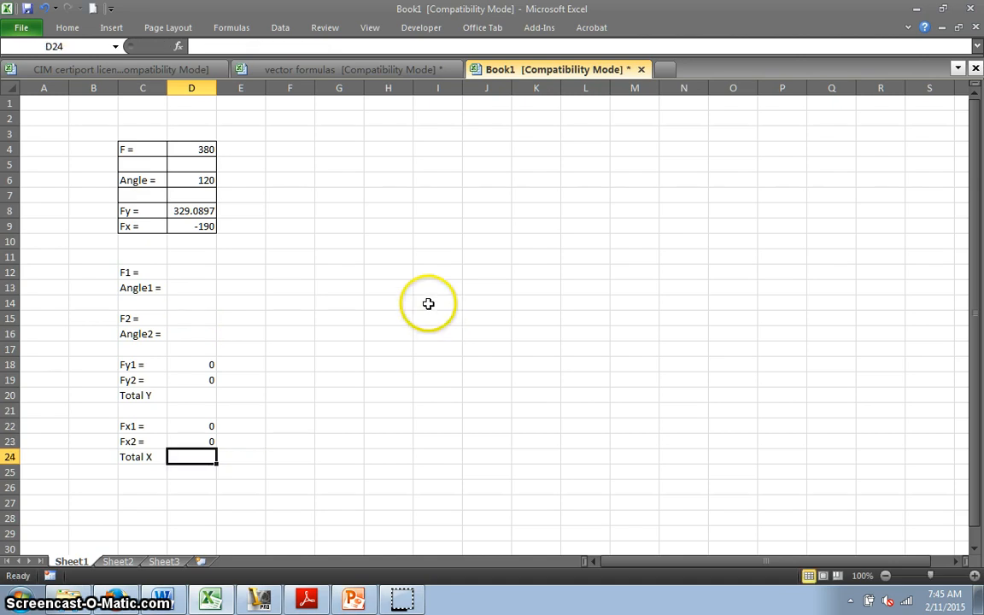
Enter the first vector's inputs, with F1 as 240 in D12 and Angle1 as 35 in D13
left_click(193, 274)
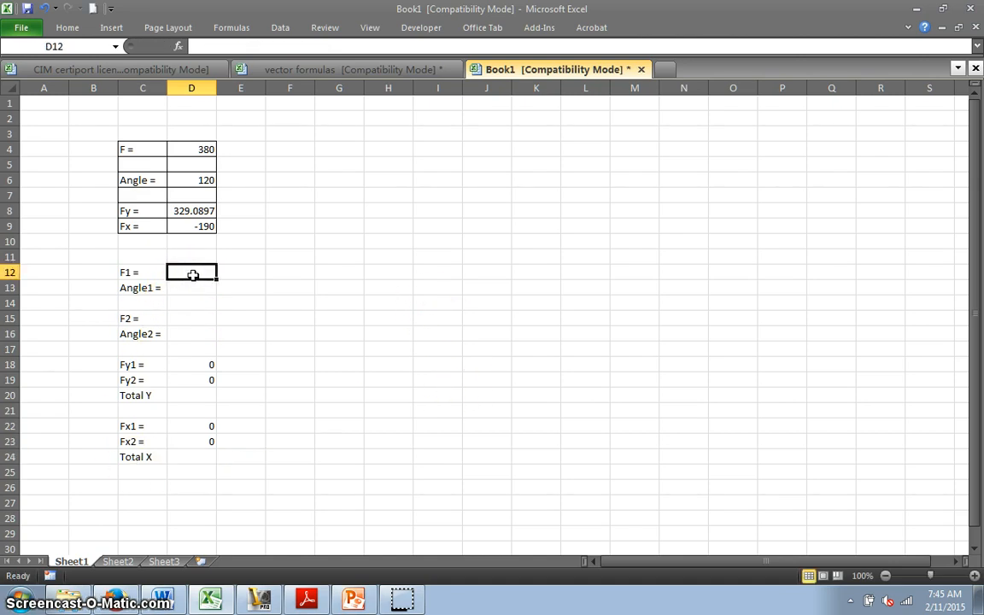
type("240")
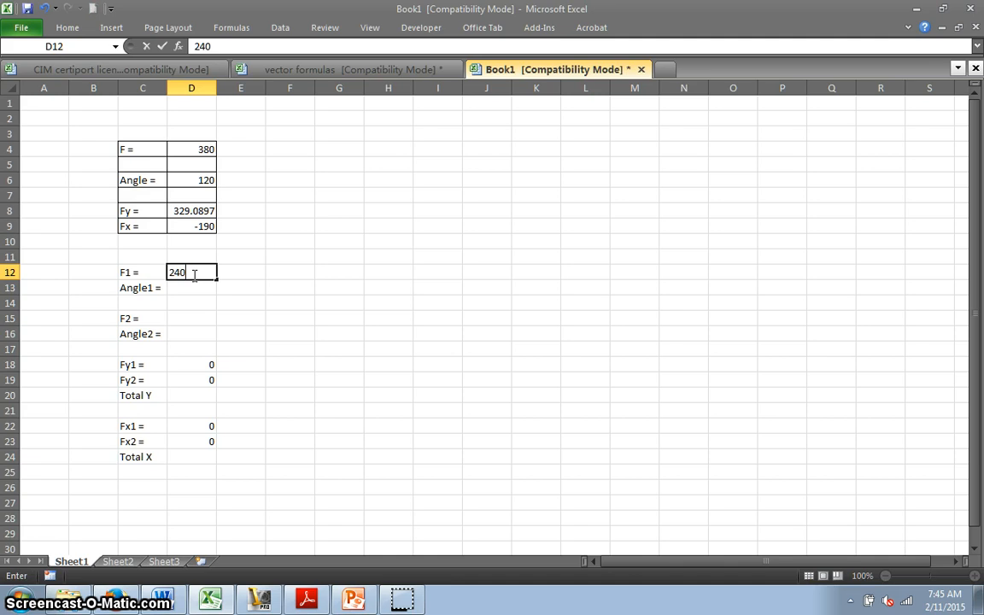
left_click(199, 282)
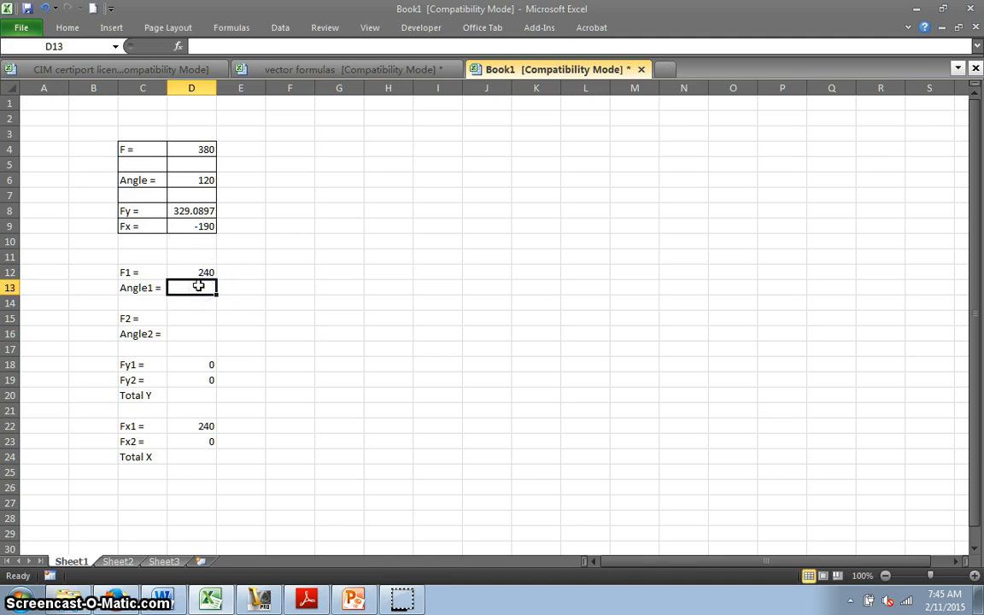
type("35")
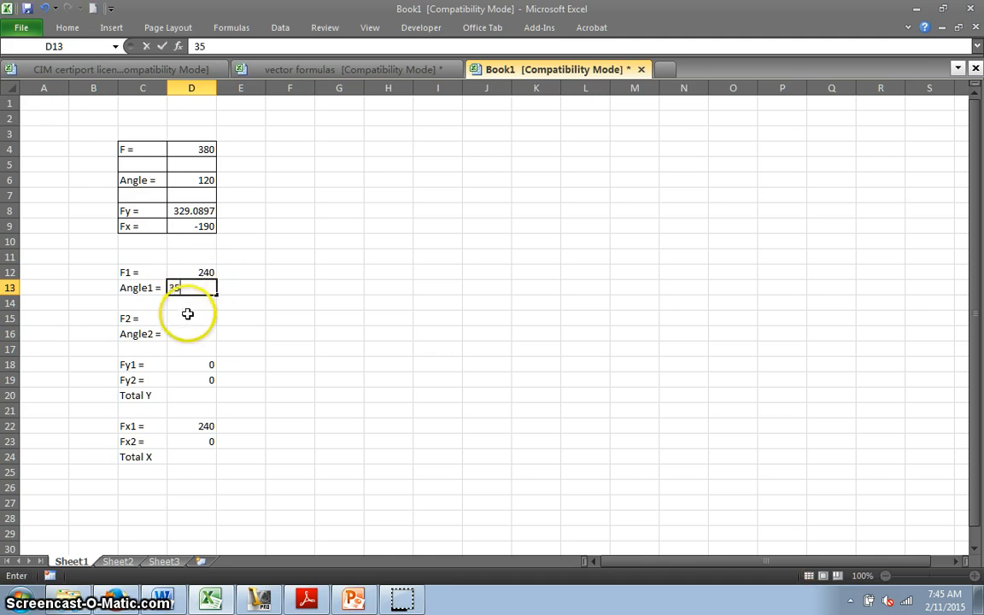
Enter the second vector's inputs, with F2 as 480 in D15 and Angle2 as 160 in D16
left_click(188, 318)
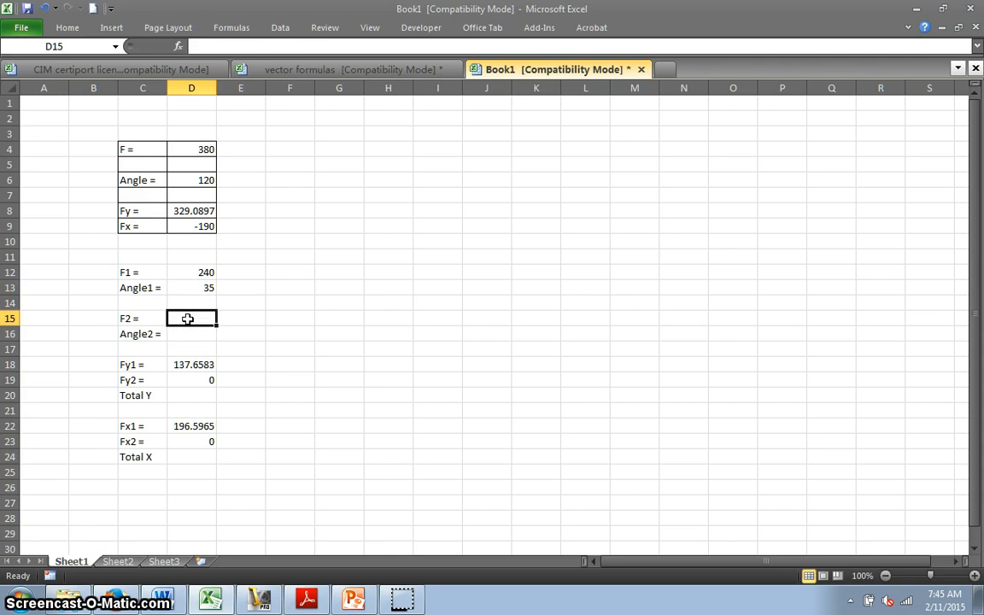
type("480")
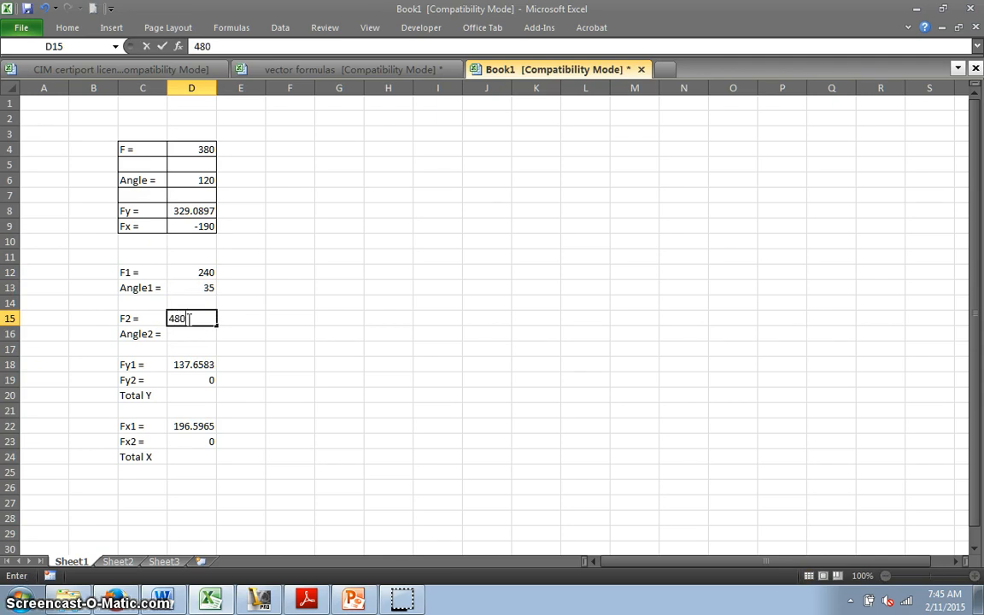
key("Return")
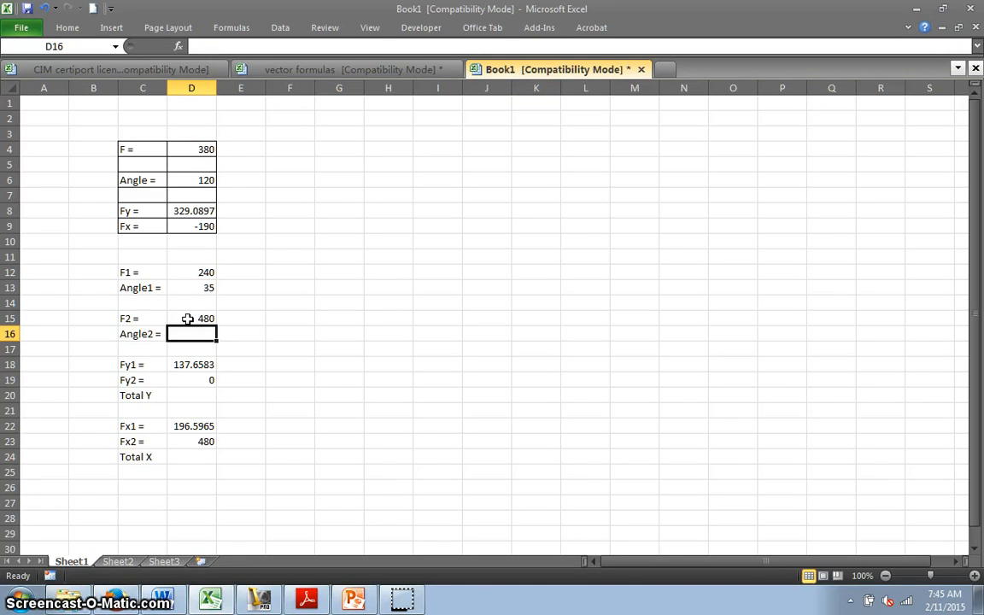
type("1")
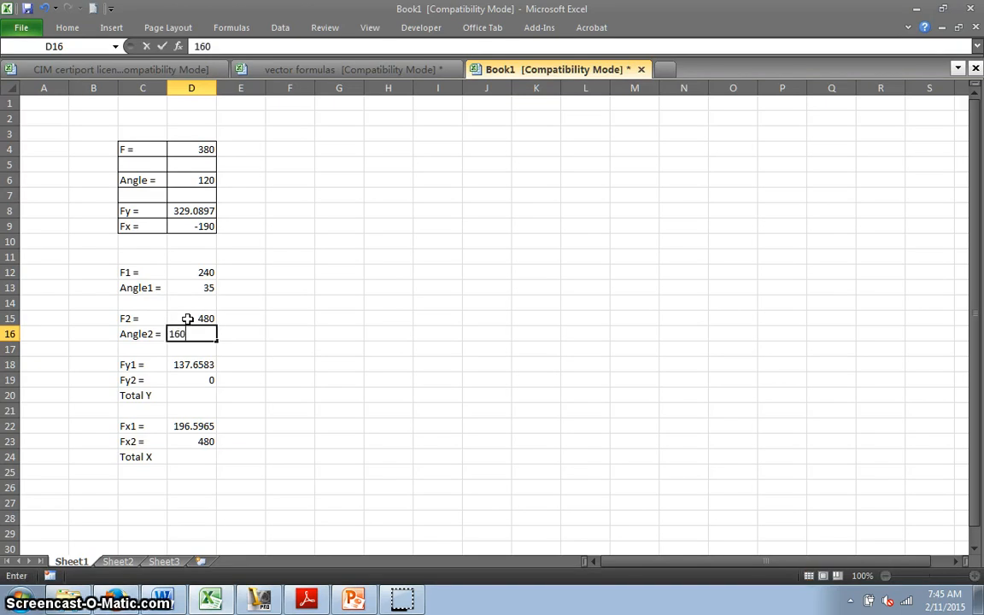
type("60")
left_click(303, 336)
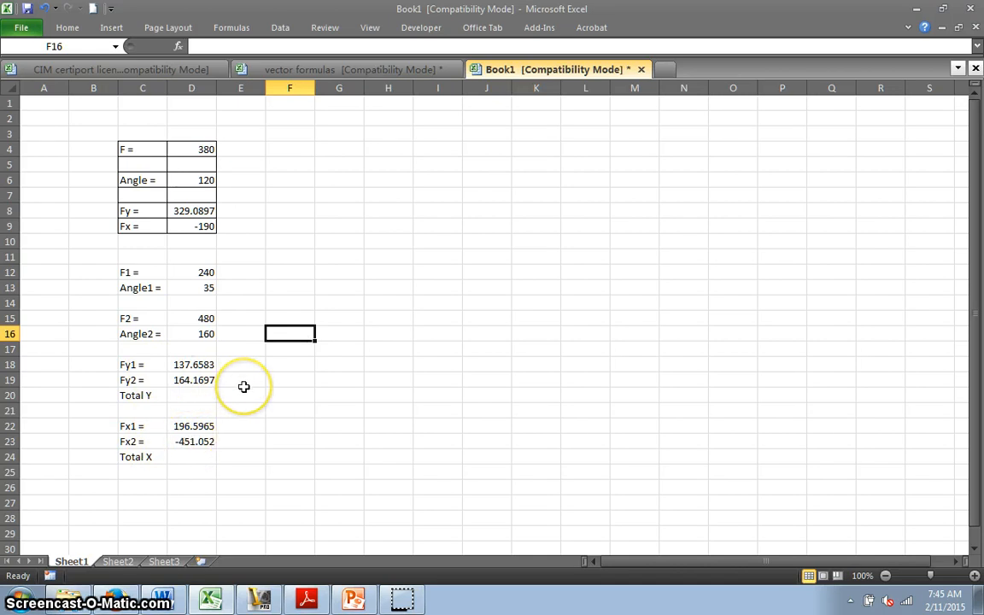
Enter the Total Y formula =SUM(D18:D19) in D20 to add Fy1 and Fy2
left_click(195, 394)
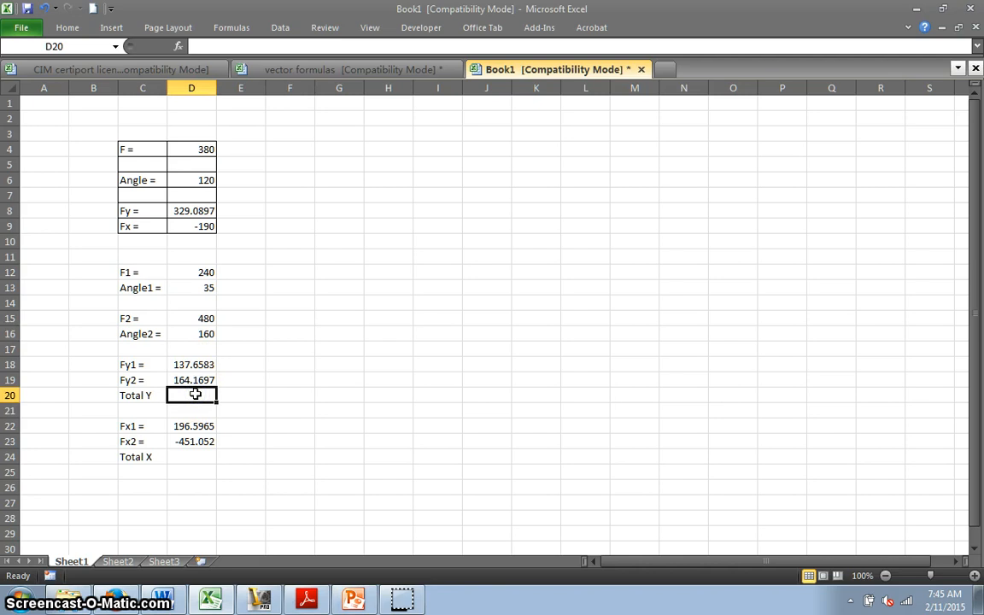
type("=")
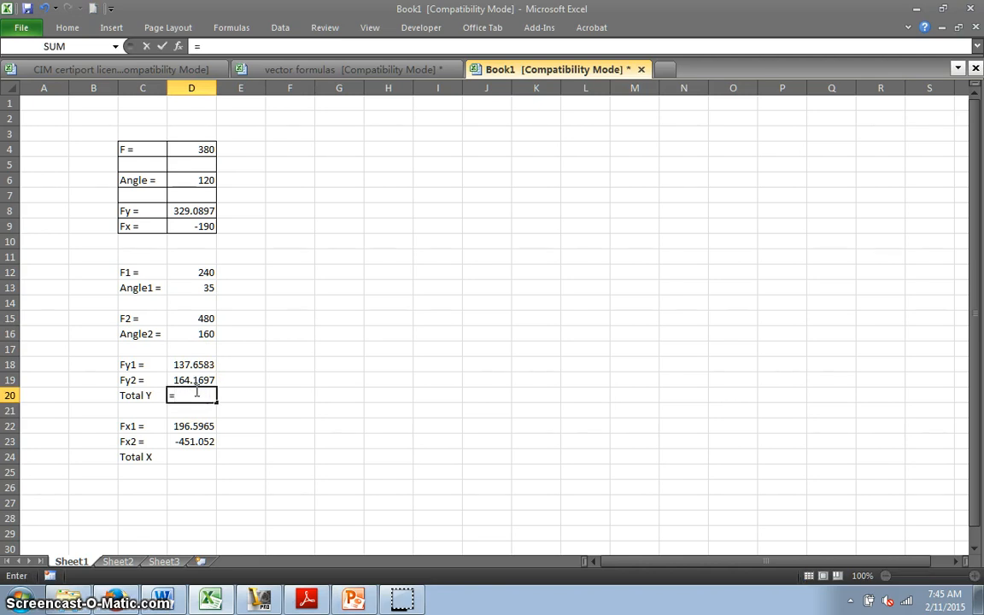
type("s")
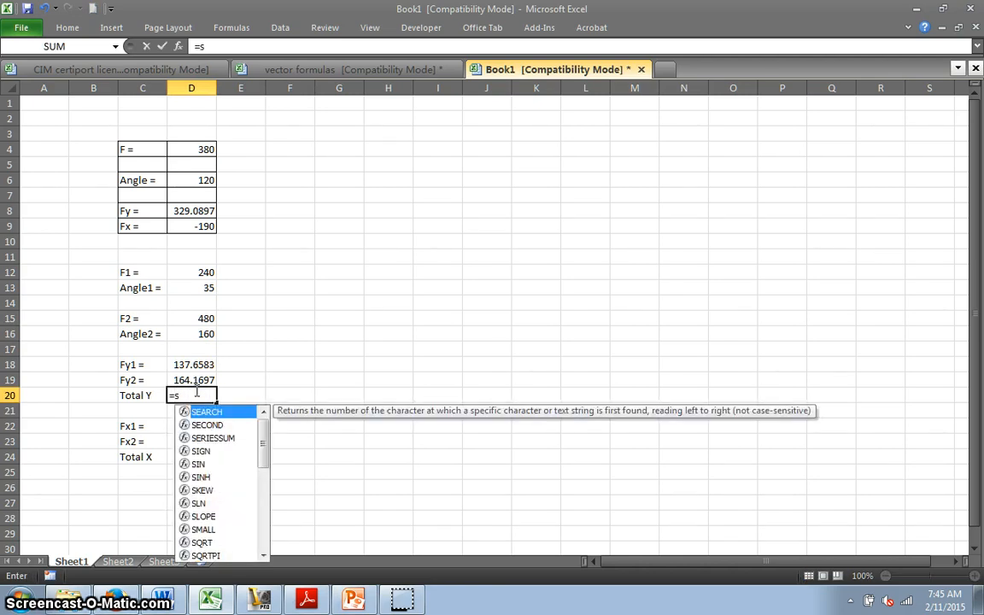
left_click(196, 414)
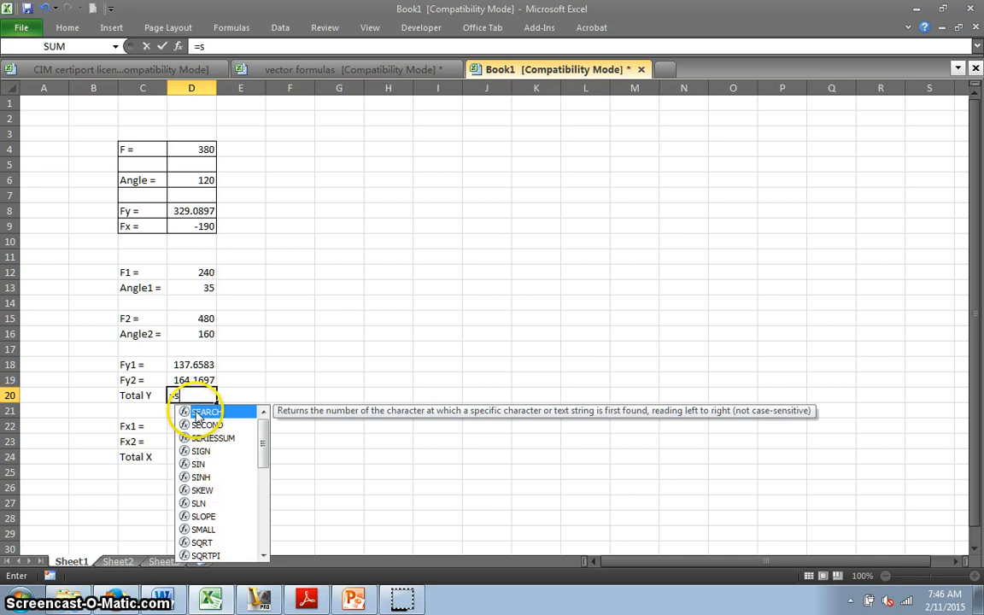
type("u")
double_click(202, 438)
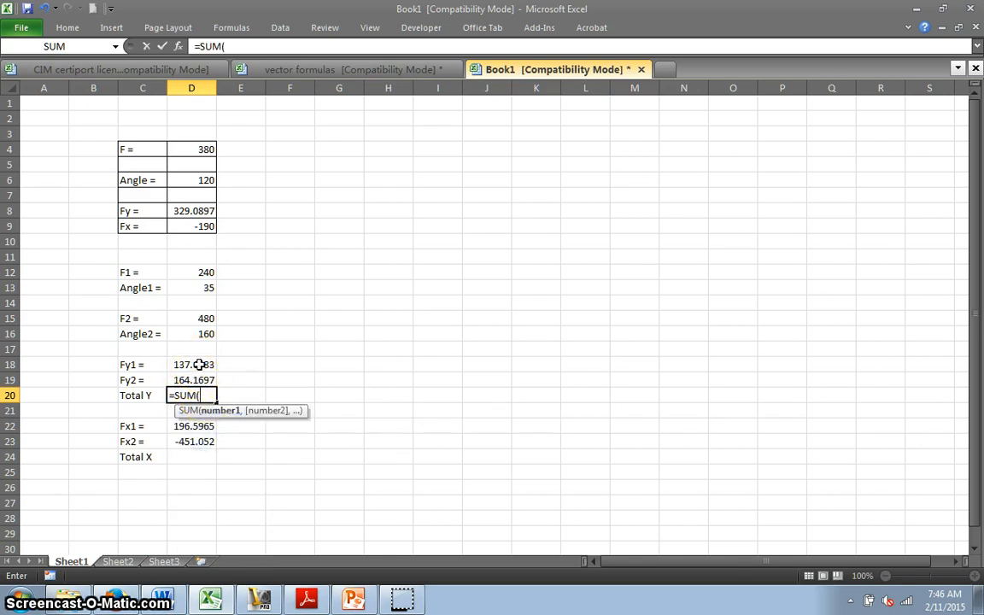
left_click_drag(198, 365, 200, 380)
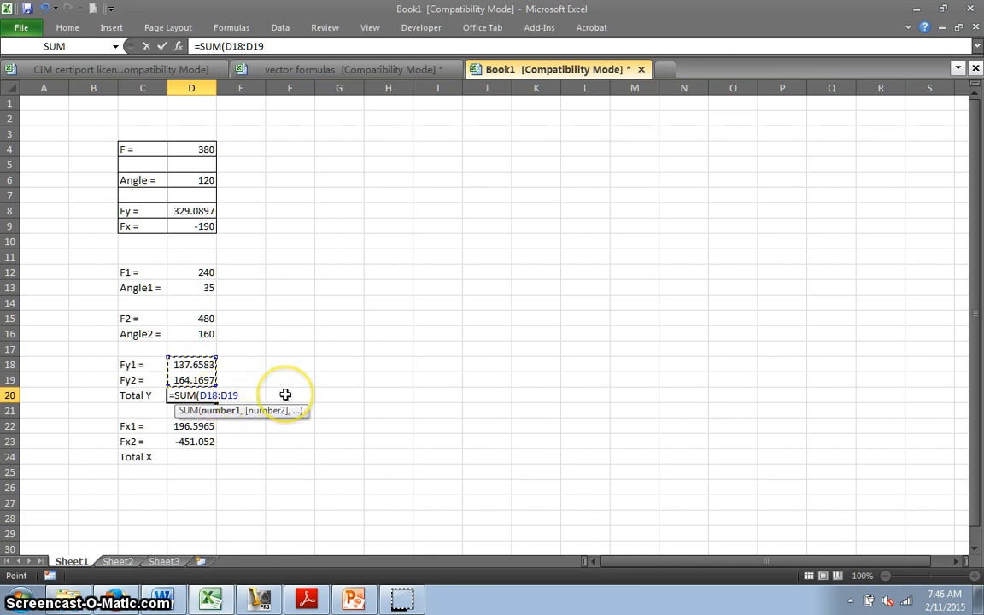
type(")")
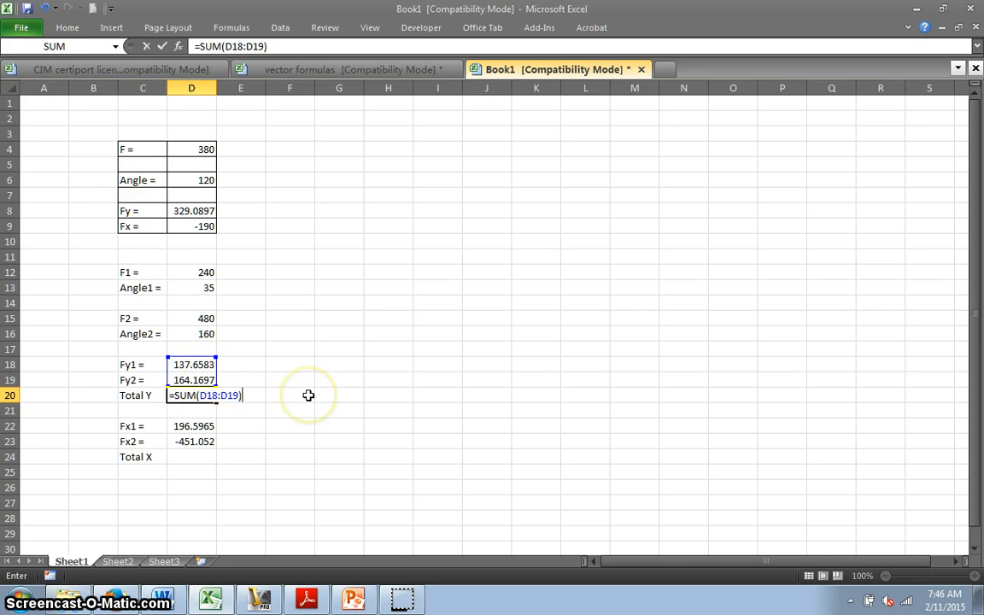
key("Return")
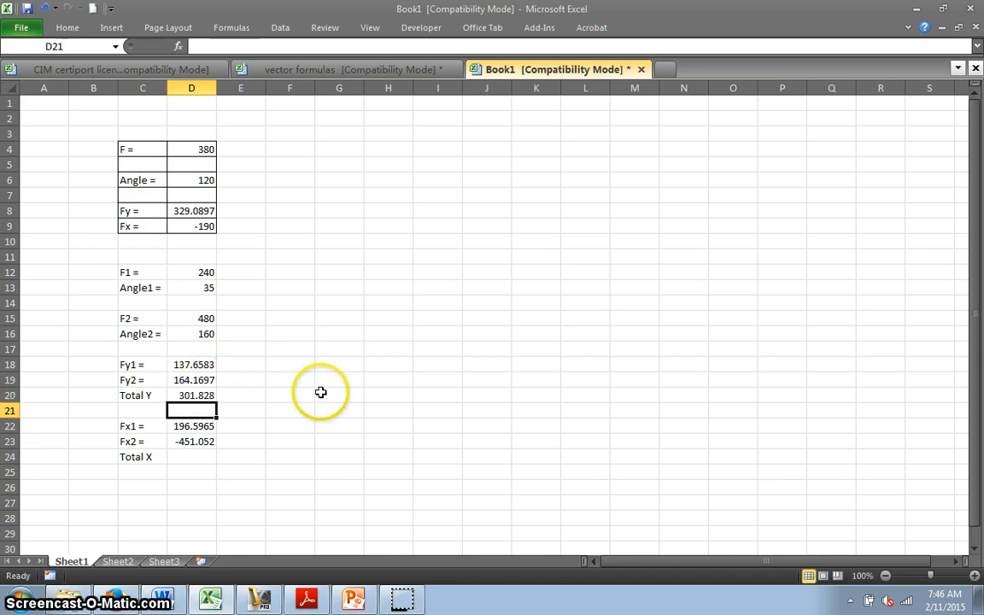
Enter the Total X formula =SUM(D22:D23) in D24 to add Fx1 and Fx2
left_click(195, 459)
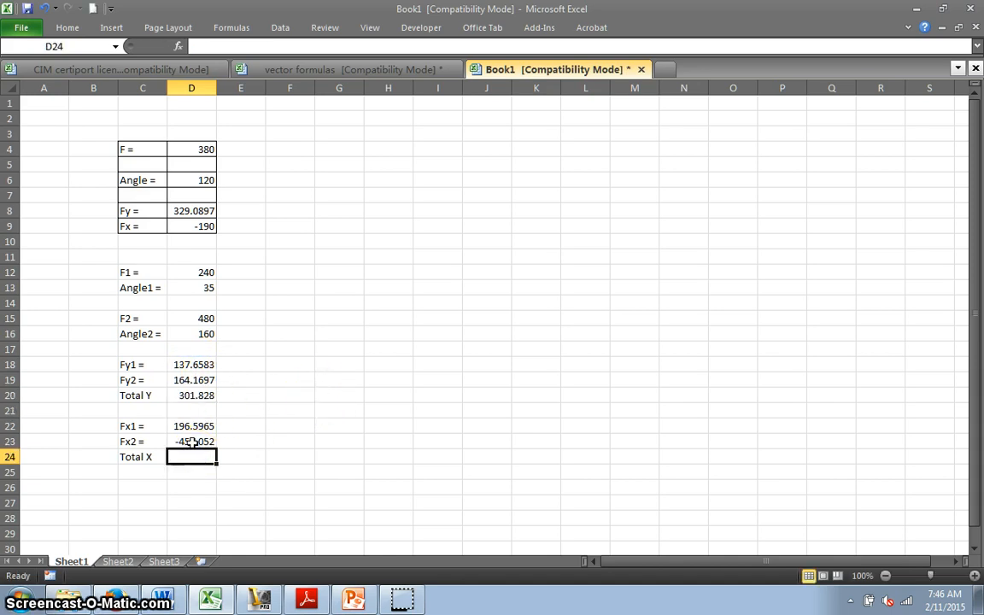
left_click(194, 452)
type("=su")
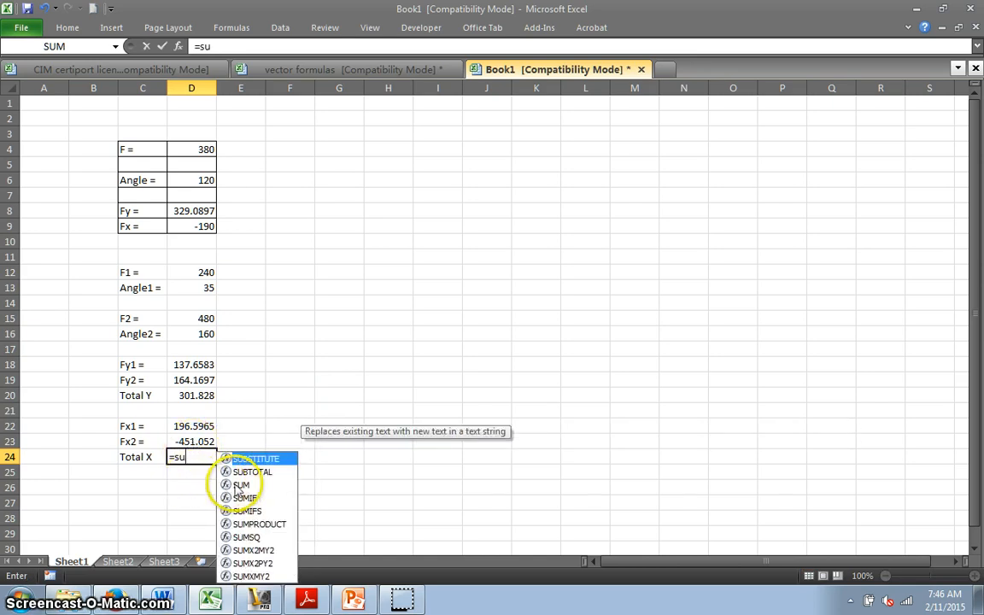
double_click(241, 485)
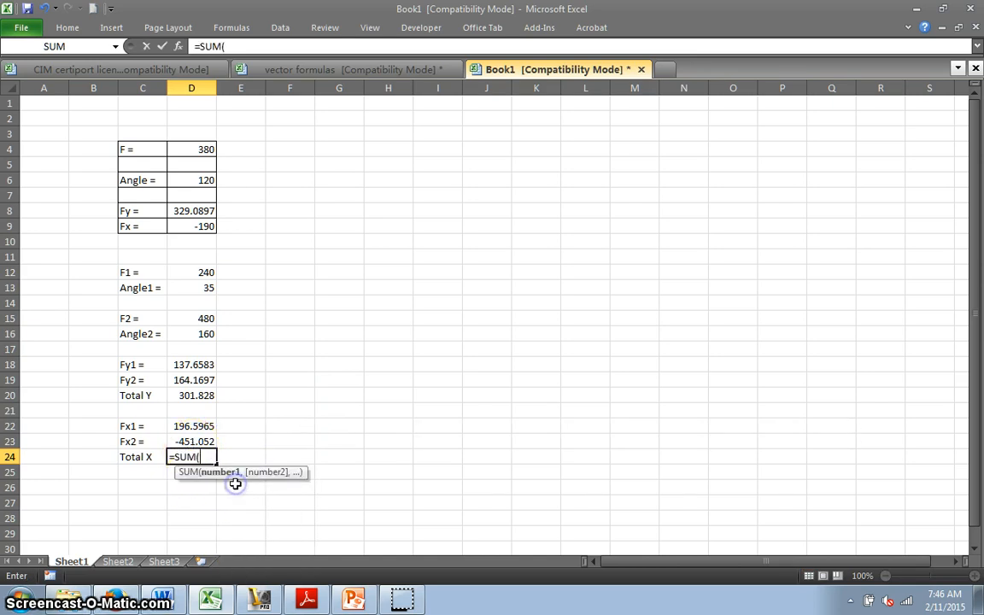
left_click_drag(197, 427, 197, 439)
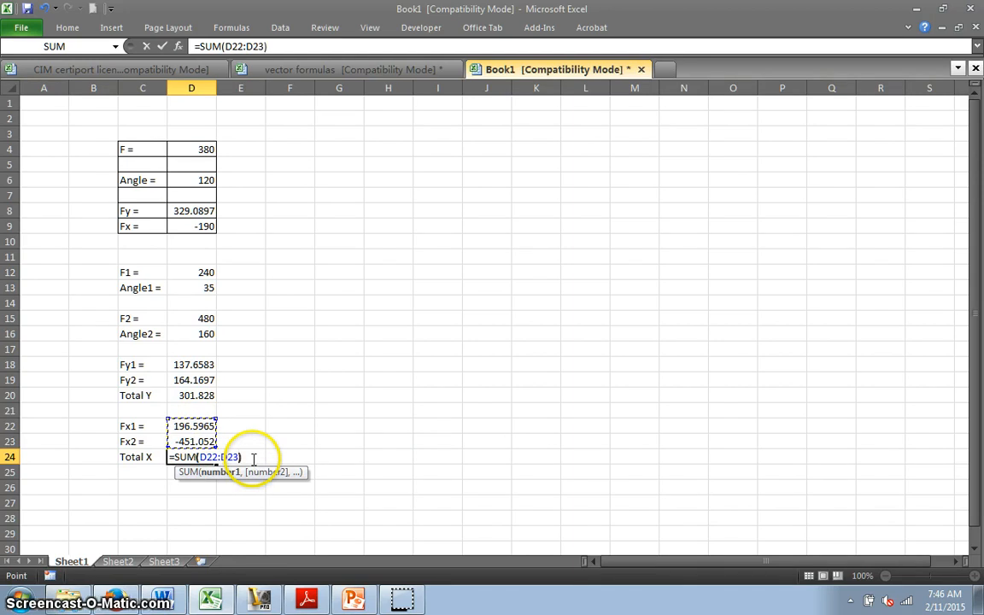
type(")")
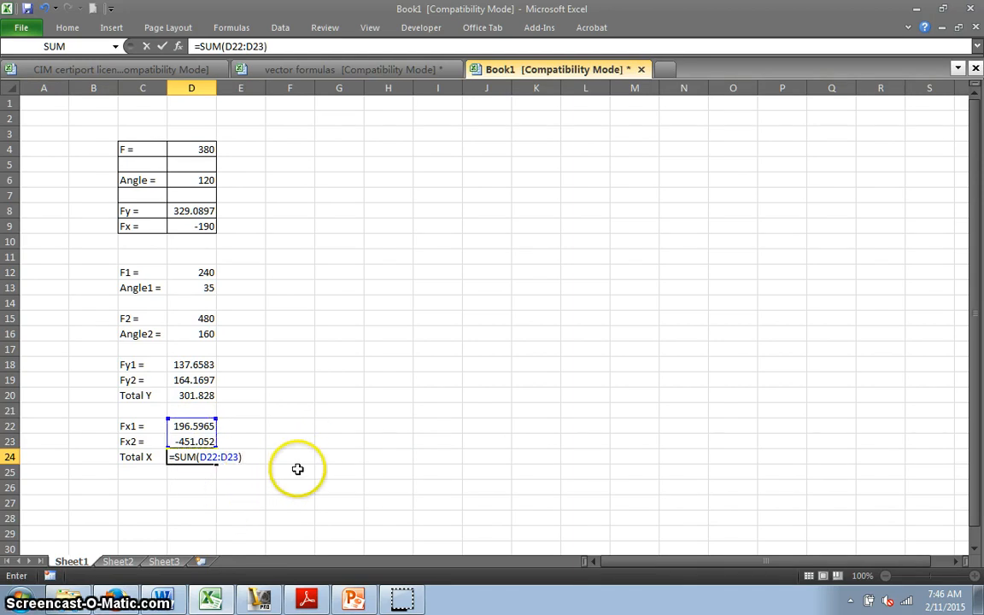
key("Return")
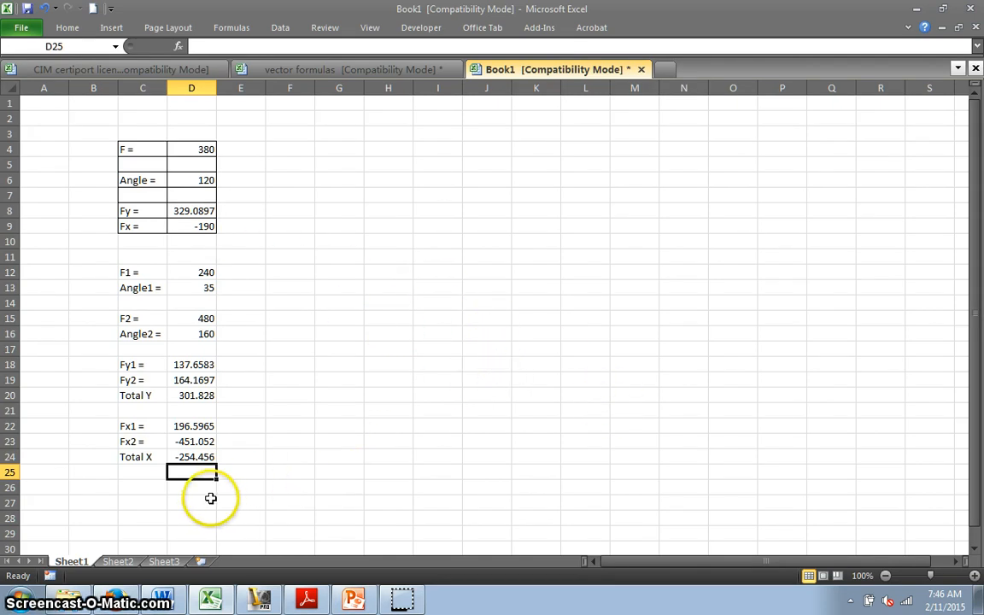
Label cell C26 as Resultant, below the Total X row
left_click(135, 486)
type("Res")
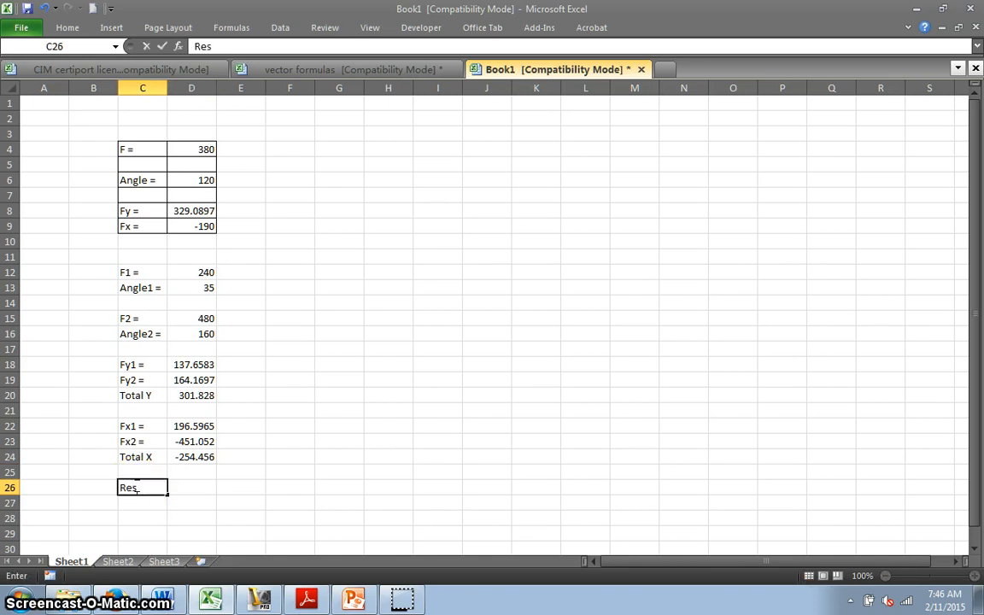
type("ultant")
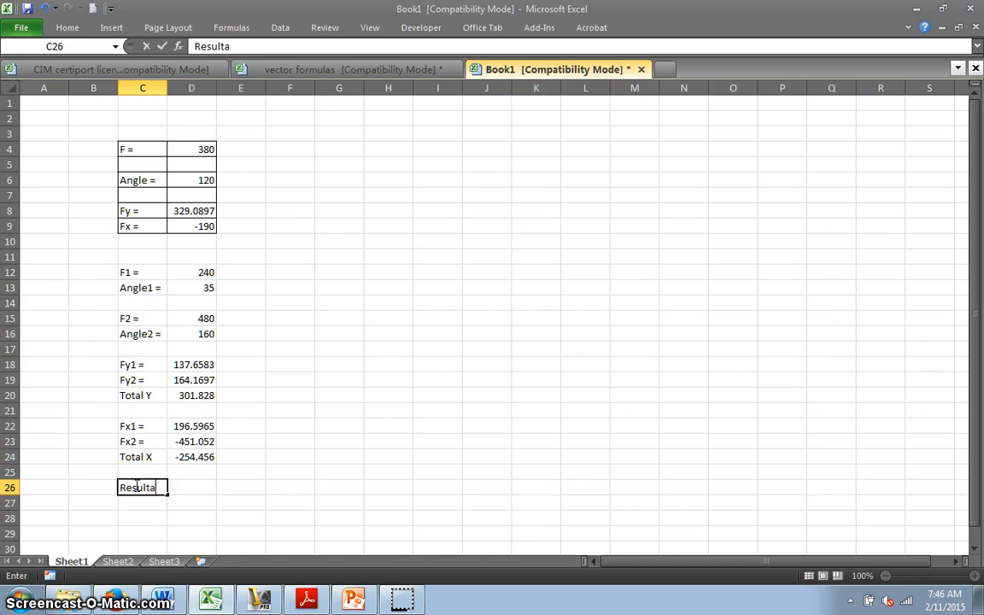
Enter the resultant formula =SQRT(D20^2+D24^2) in D26, combining the Y and X totals
left_click(202, 488)
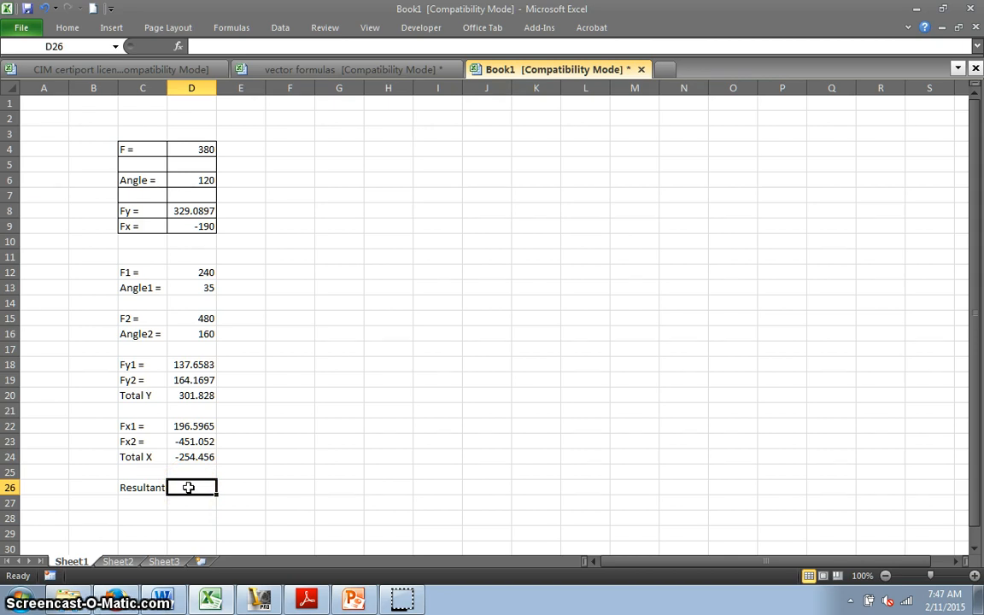
type("s")
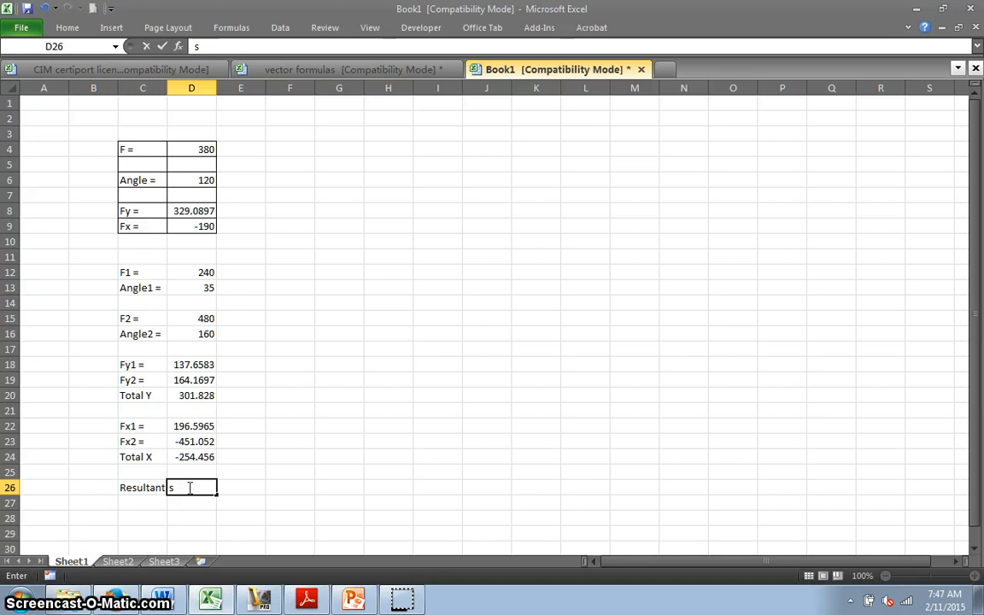
type("=")
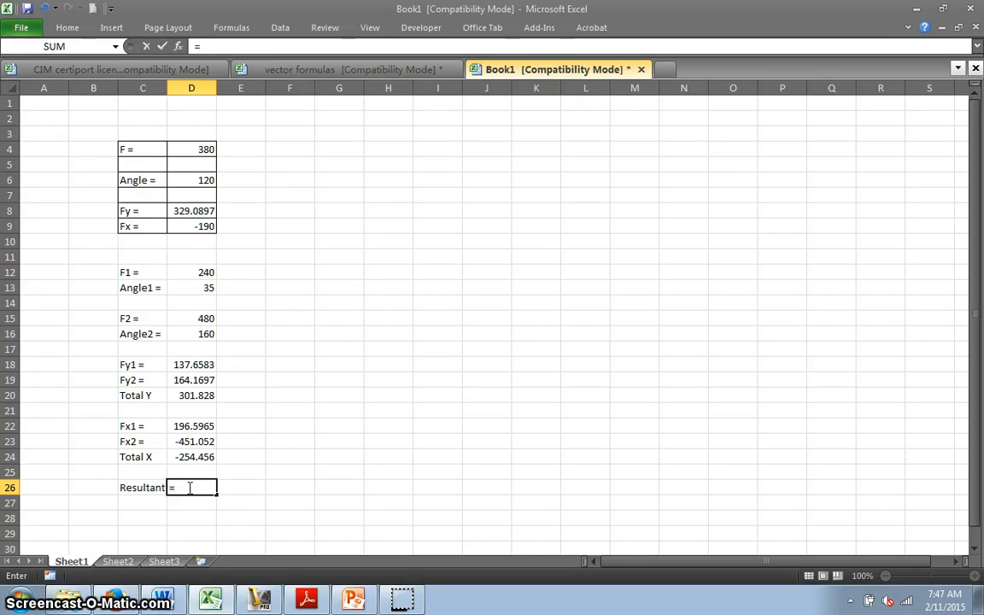
type("sq")
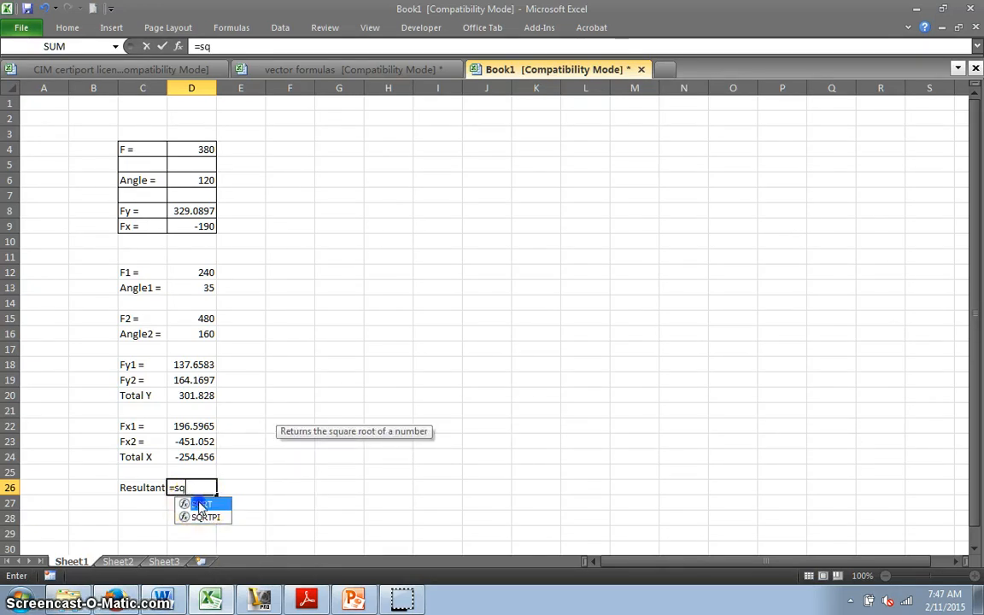
double_click(202, 504)
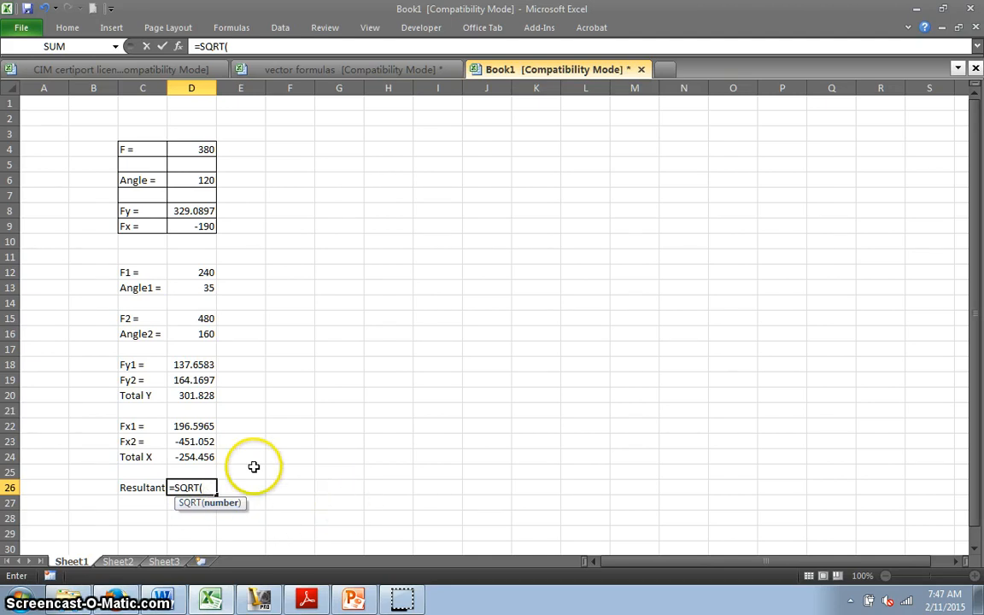
left_click(192, 396)
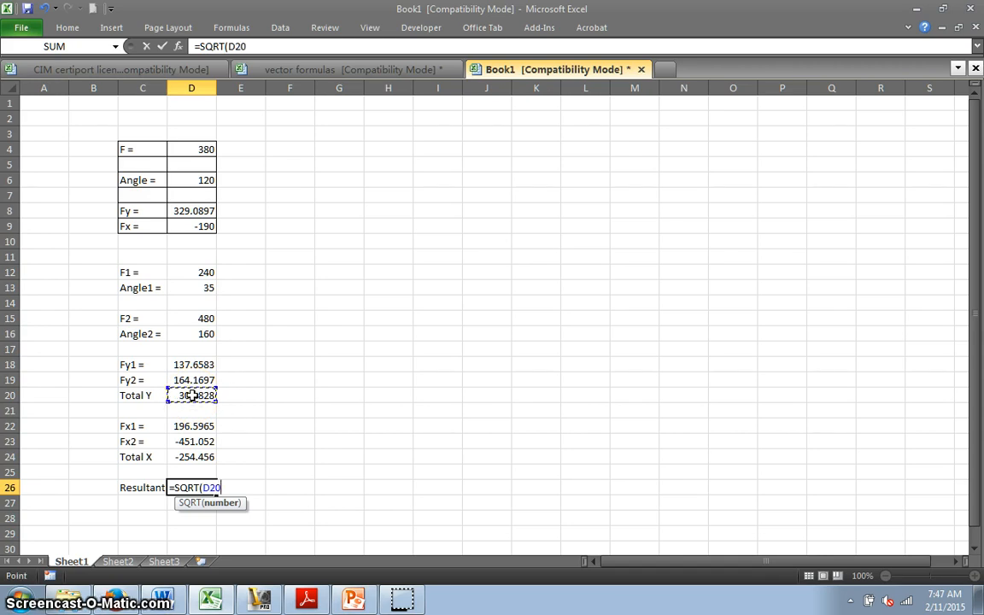
type("^2+")
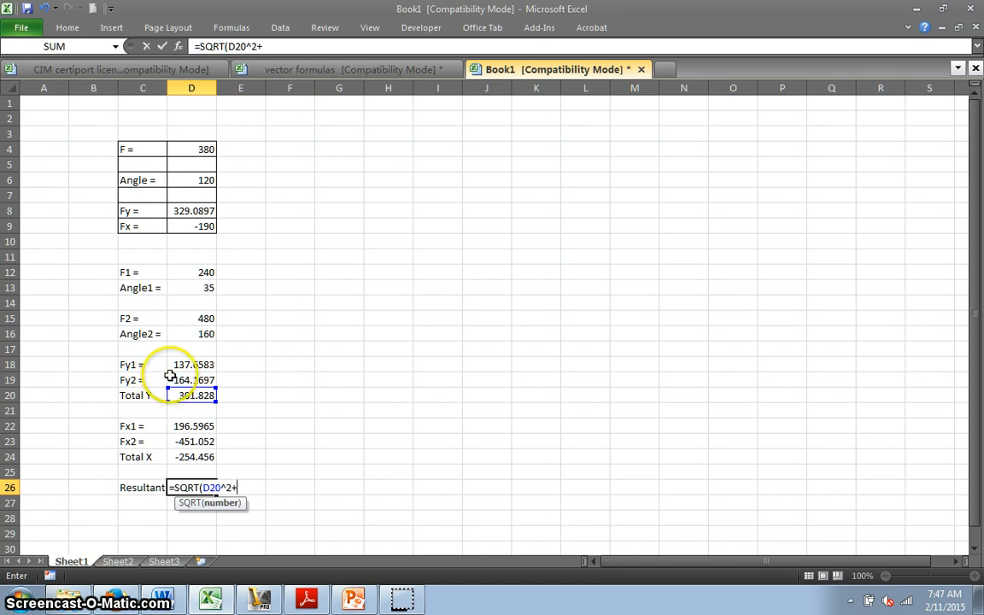
left_click(196, 458)
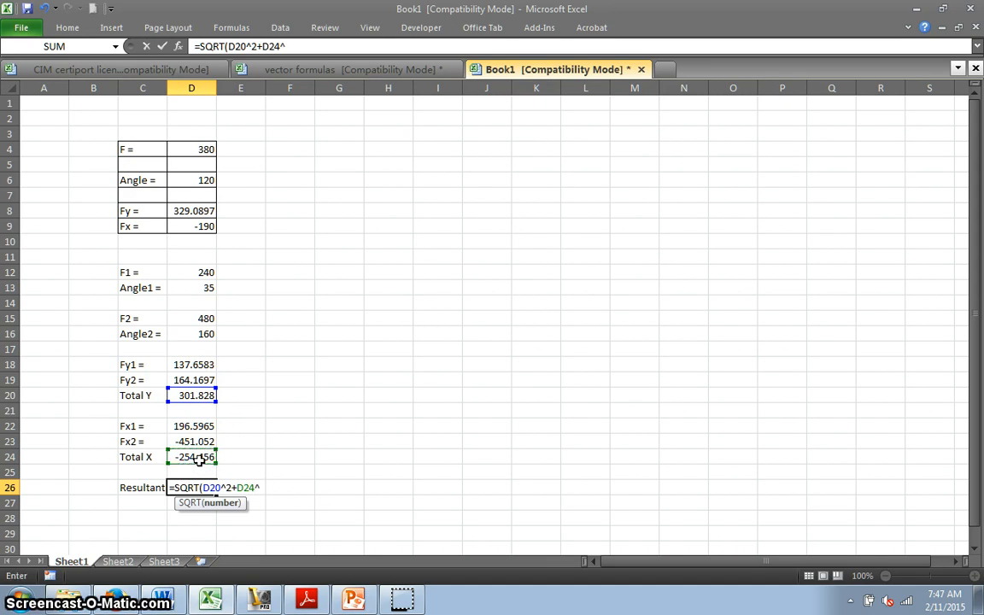
type("^2")
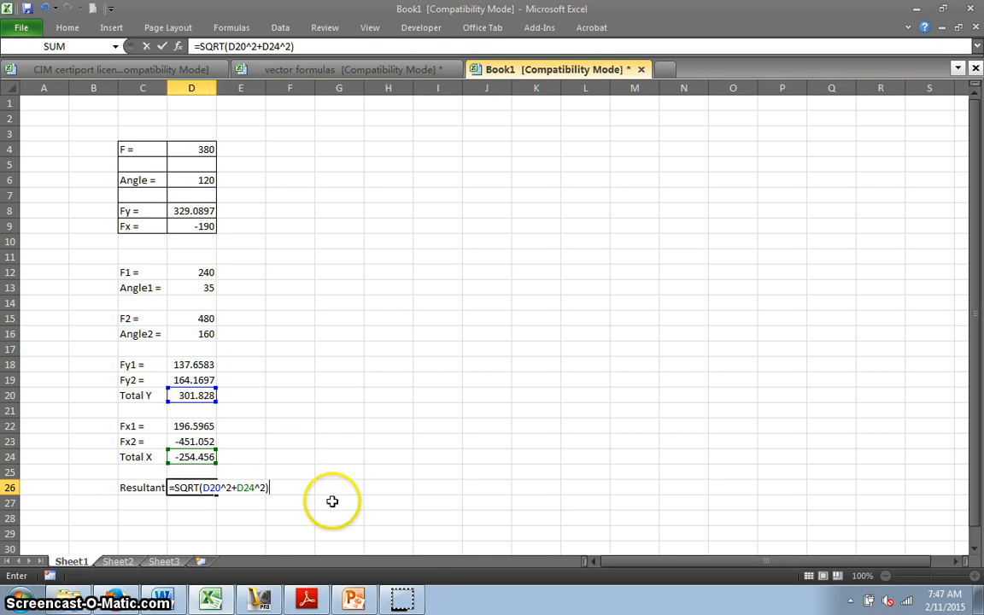
key("Return")
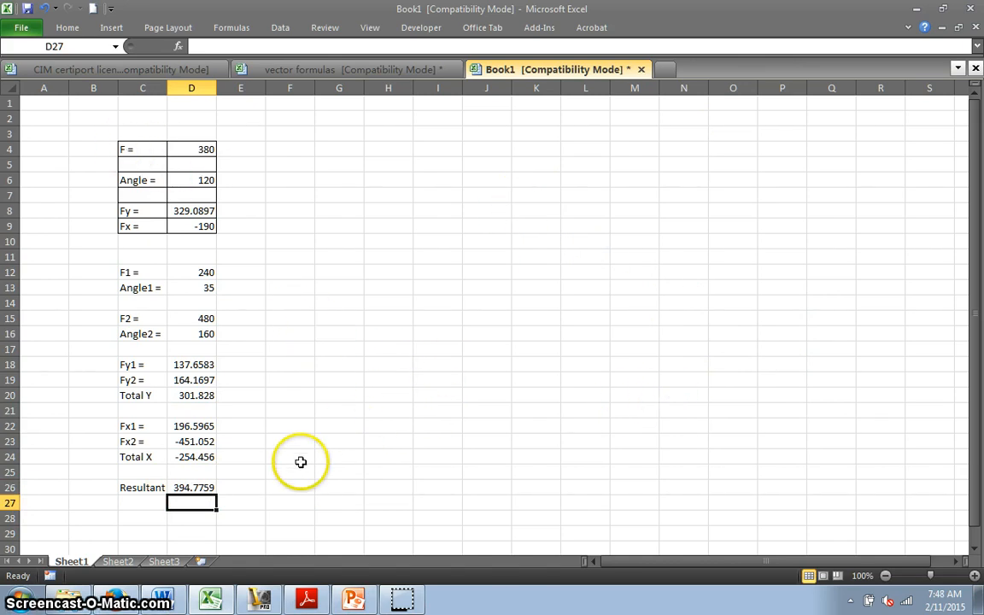
Label cell C27 as angle, below the Resultant row
left_click(146, 507)
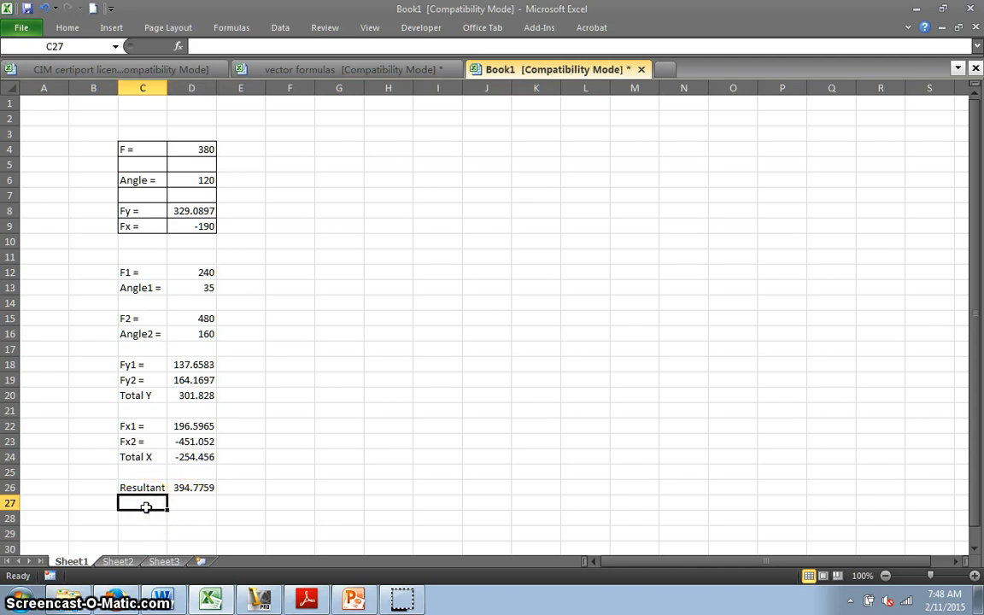
type("angle")
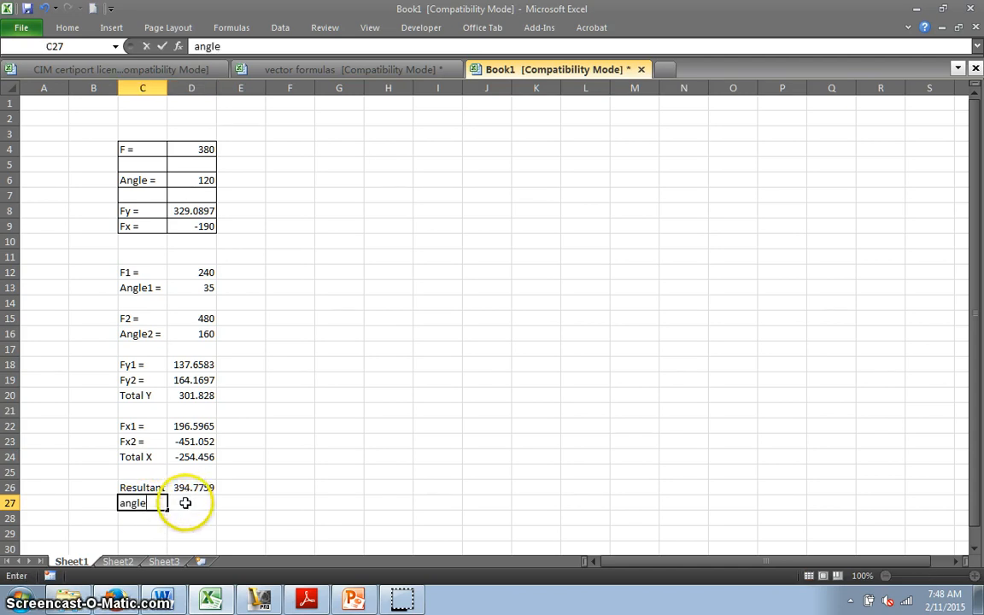
left_click(186, 503)
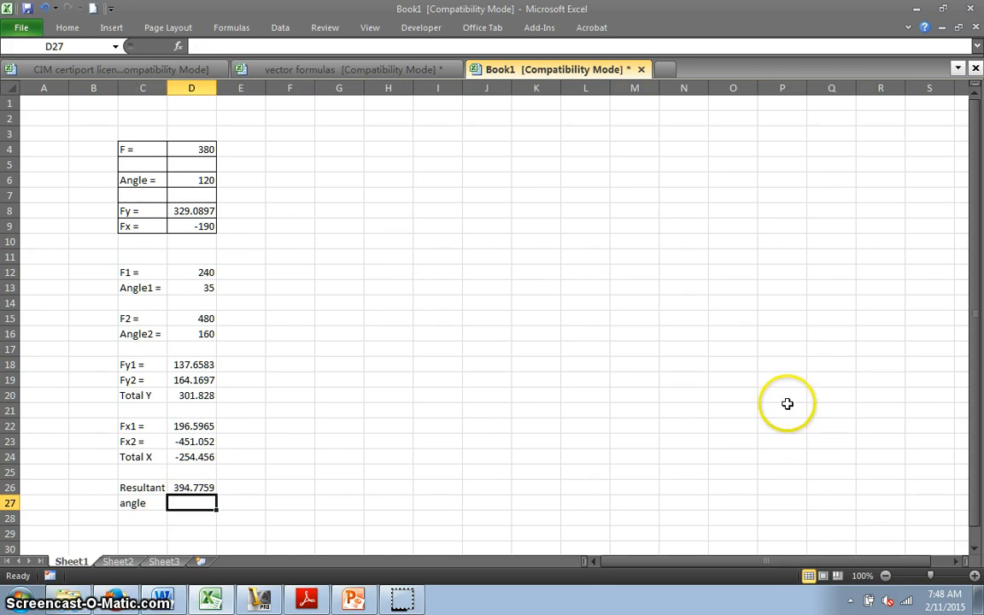
left_click(825, 443)
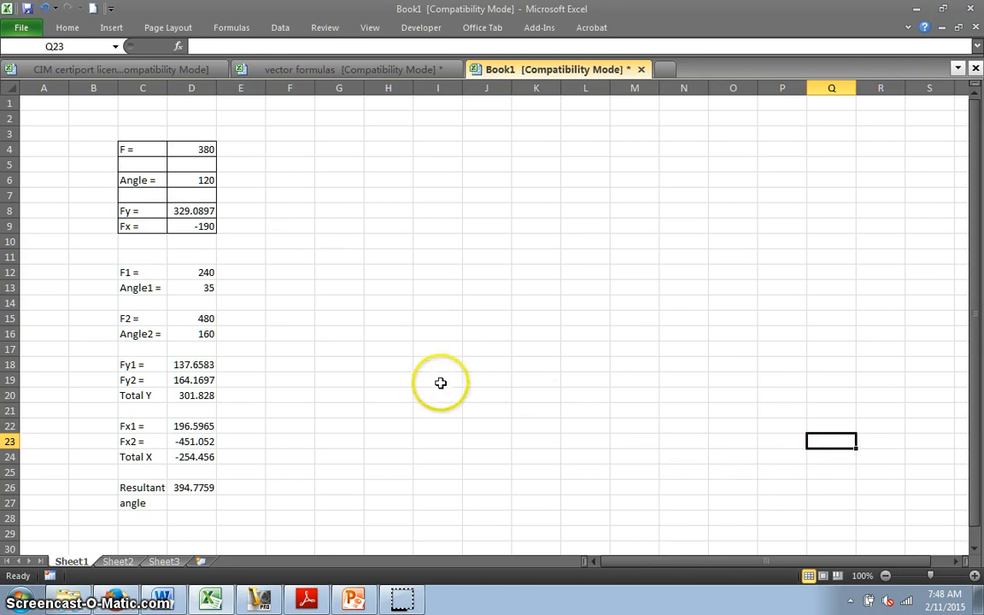
Enter the resultant angle formula =DEGREES(ATAN(D20/D24)) in D27, using the Y and X totals
left_click(194, 502)
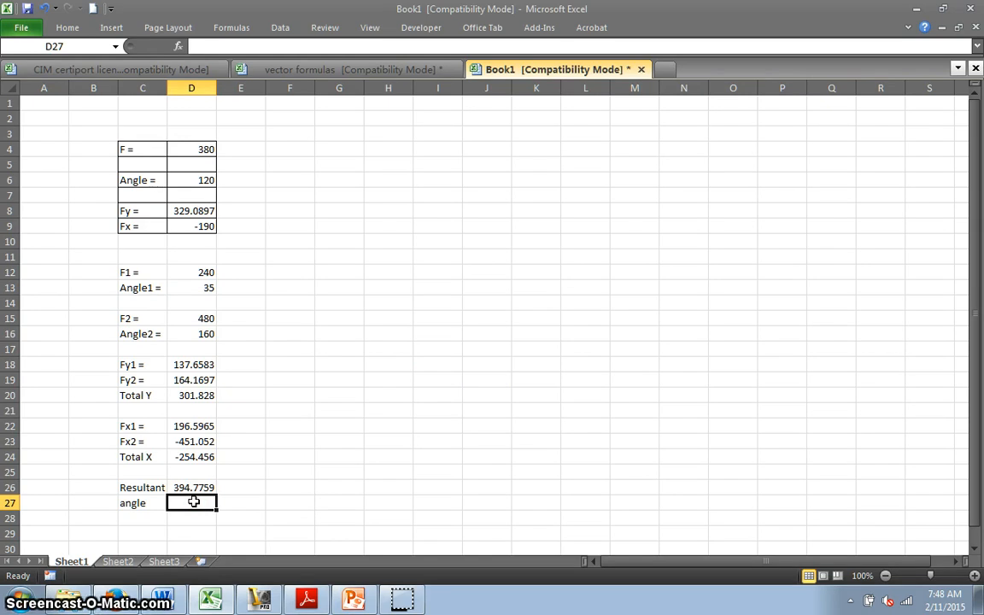
type("=")
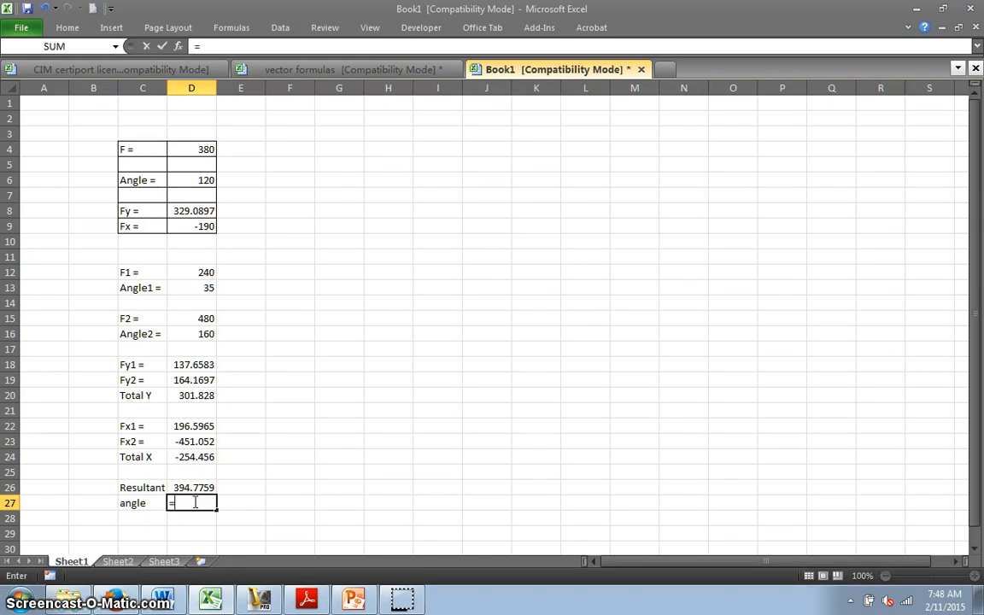
type("de")
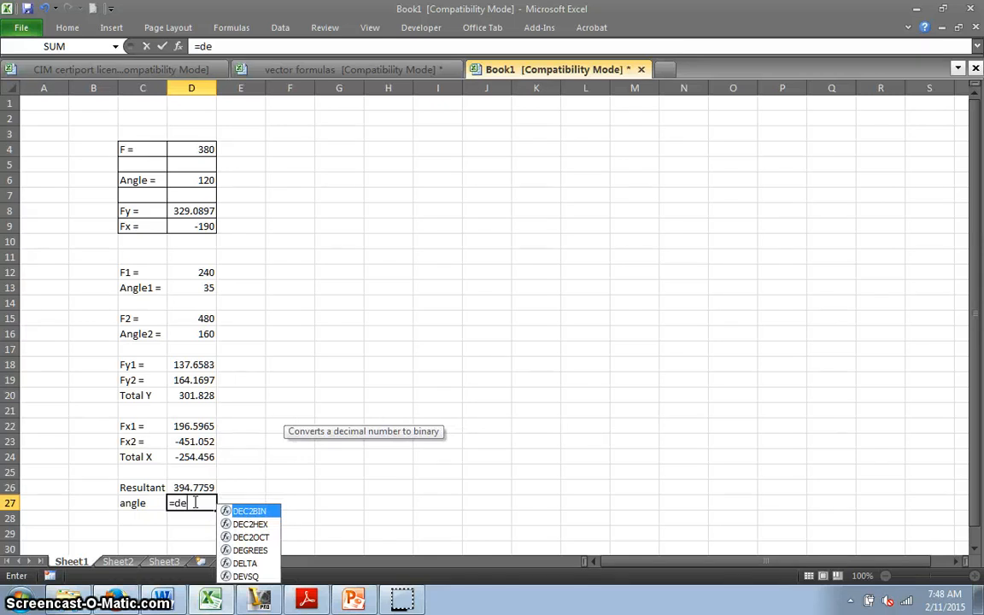
left_click(246, 550)
double_click(246, 550)
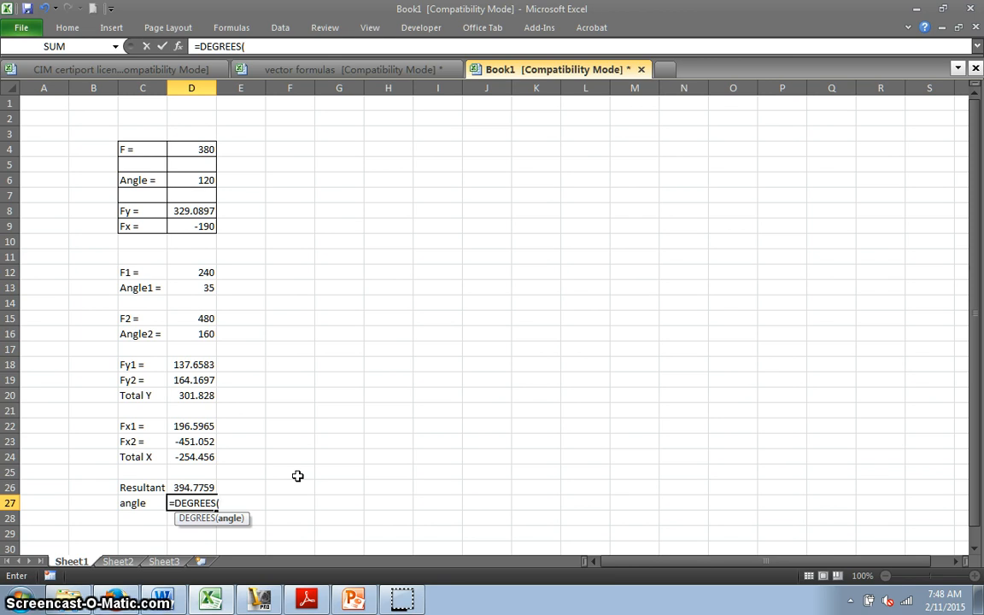
type("a")
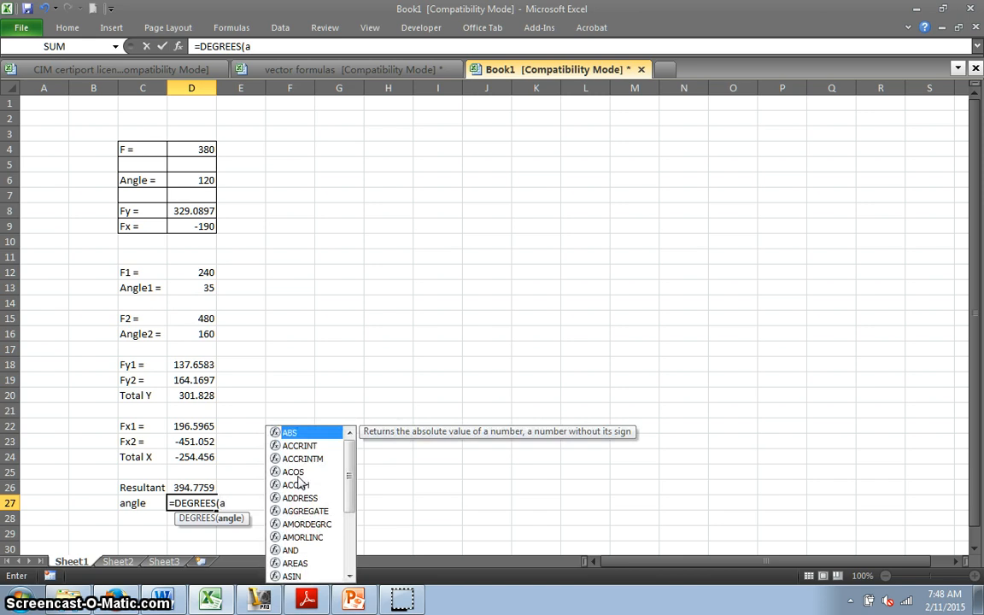
type("t")
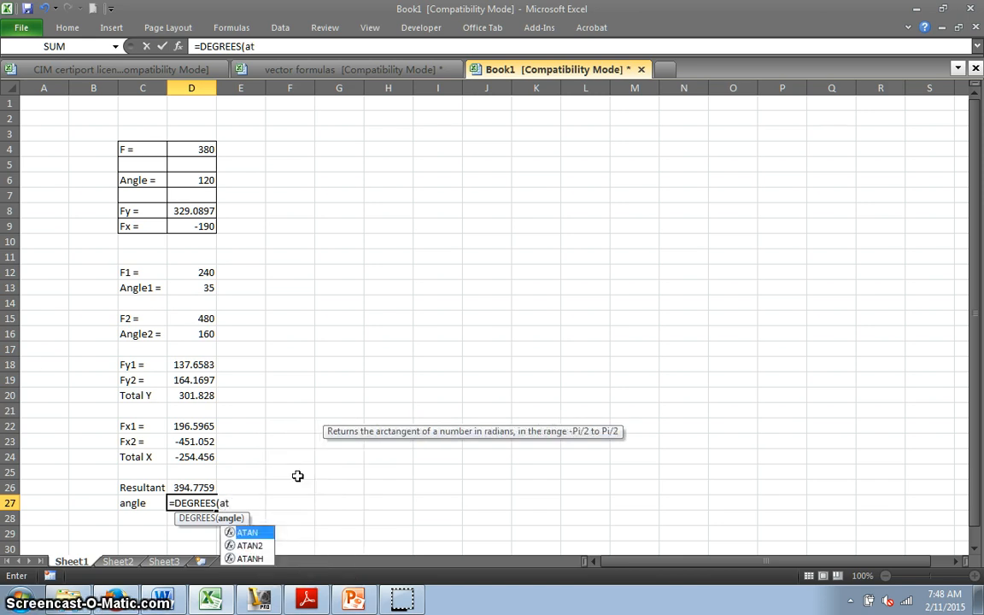
double_click(256, 531)
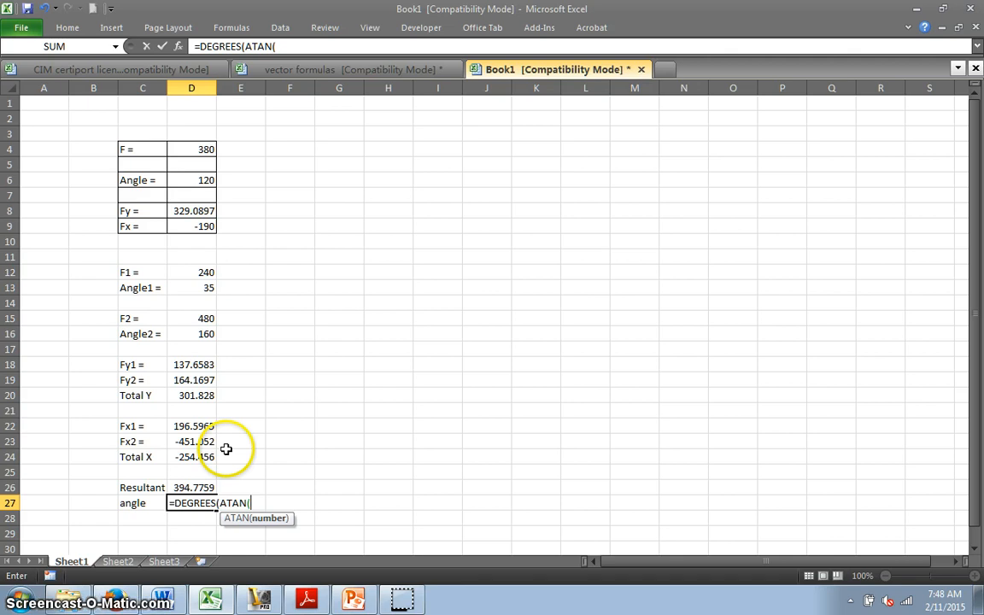
left_click(191, 396)
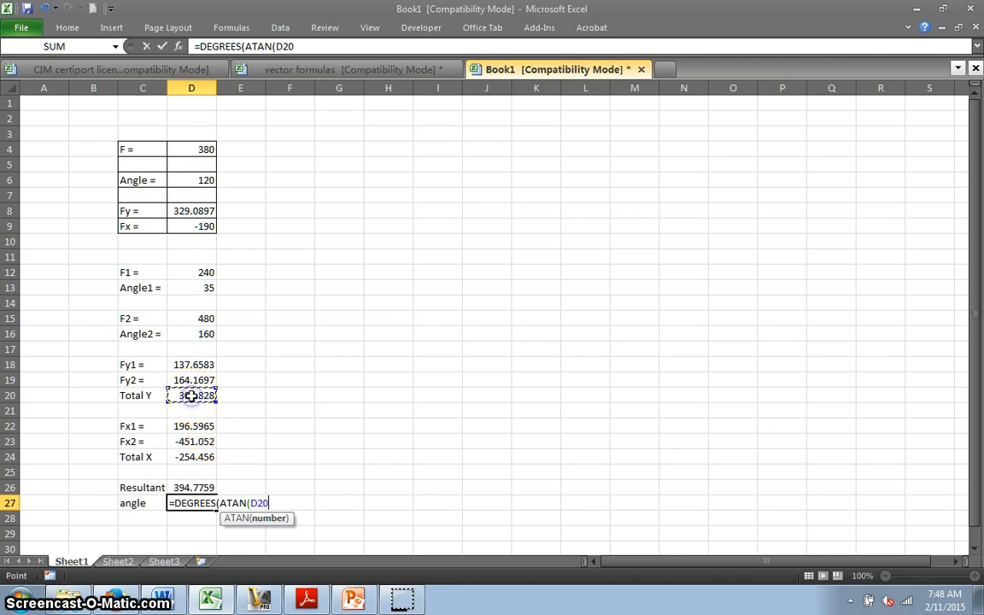
type("/")
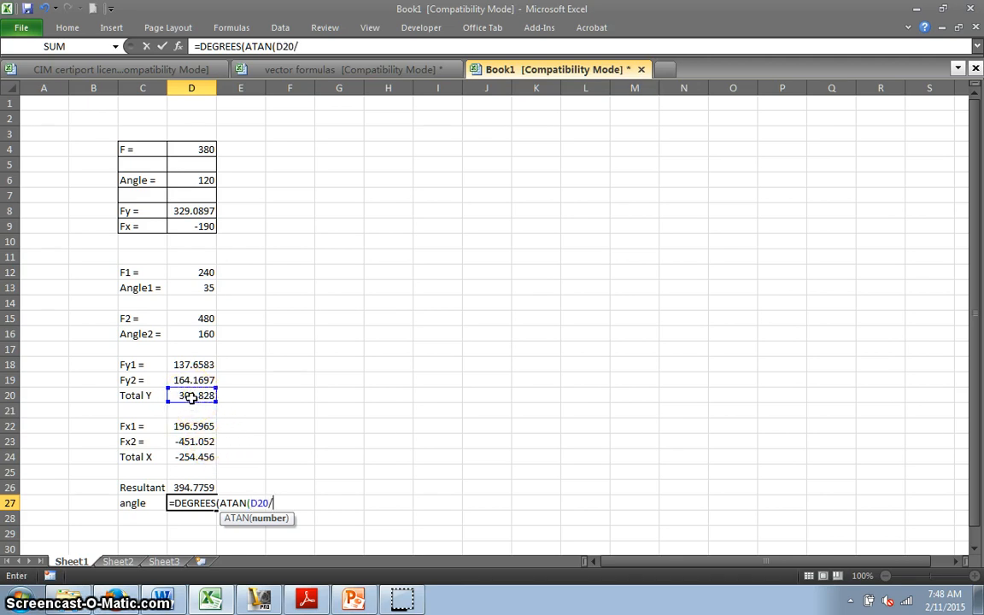
left_click(192, 458)
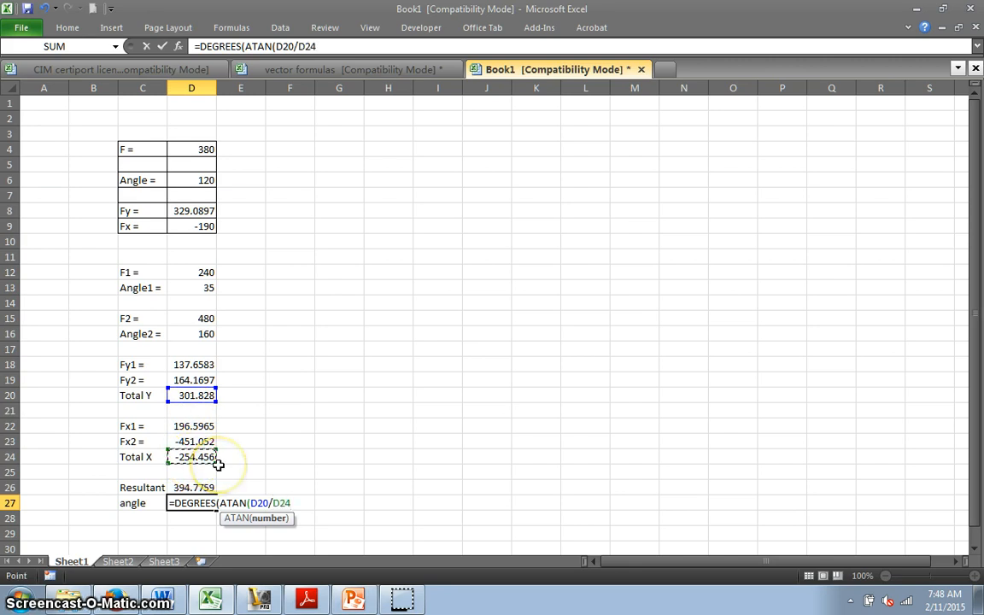
type(")")
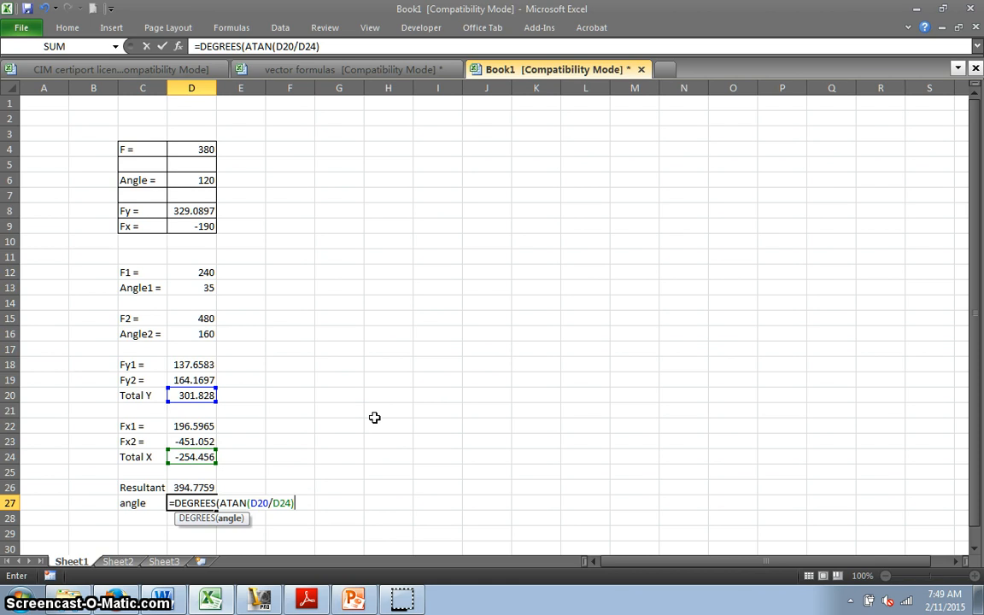
type(")")
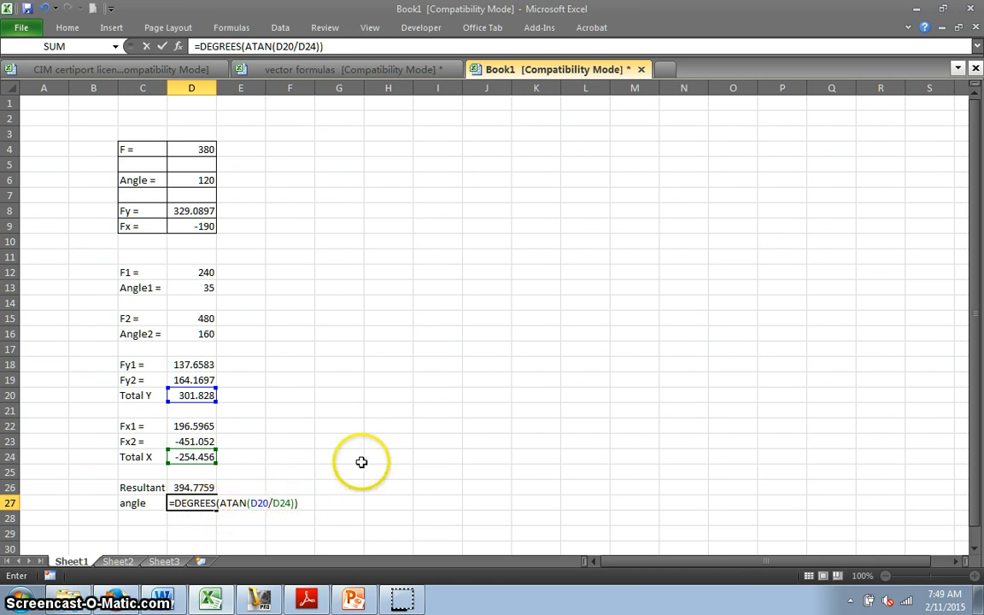
key("Return")
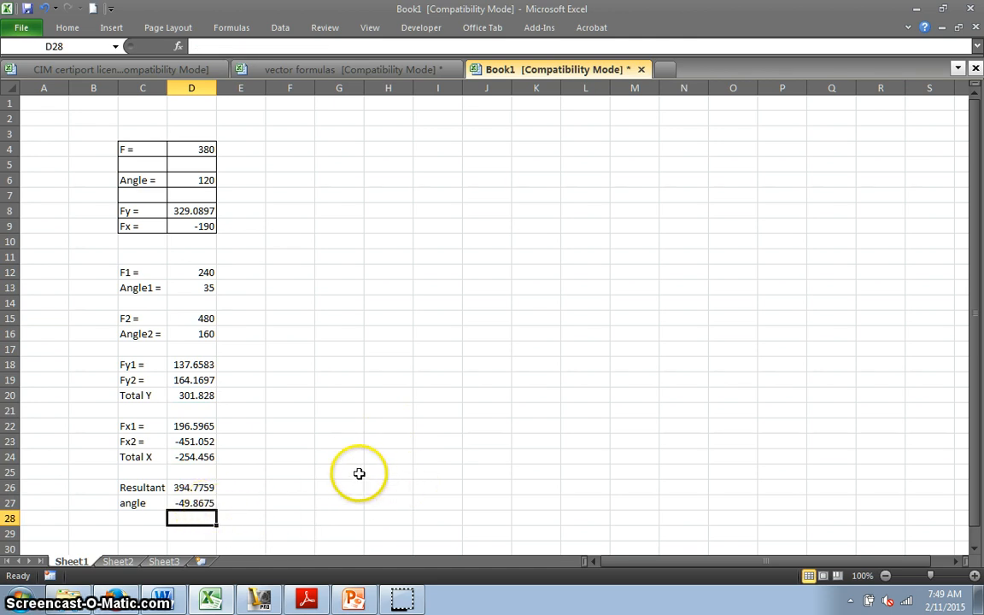
Edit the angle formula in D27 to wrap the Total Y reference in an absolute value, as ABS(D20)
left_click(188, 503)
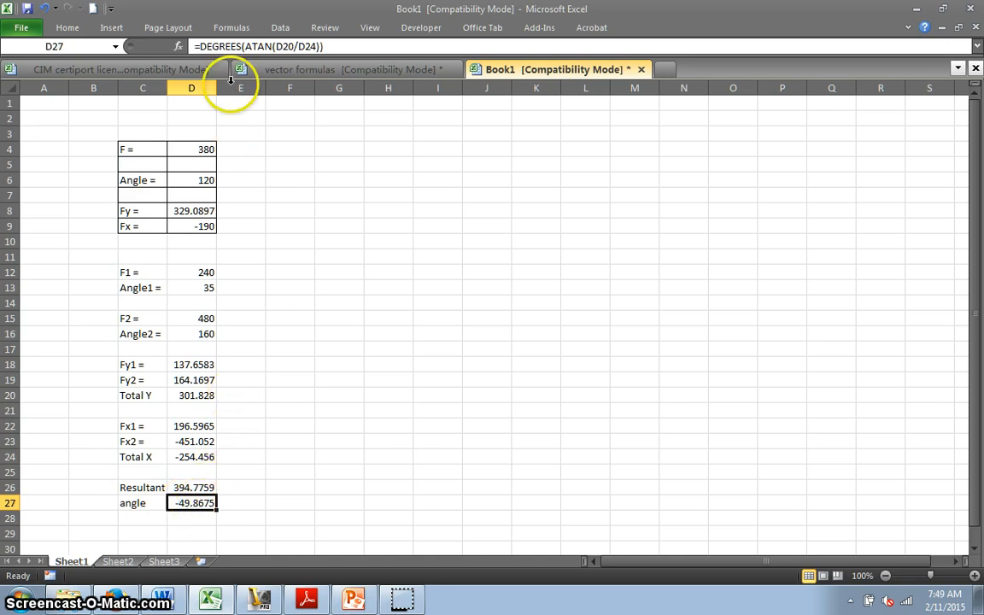
left_click(278, 46)
type("a")
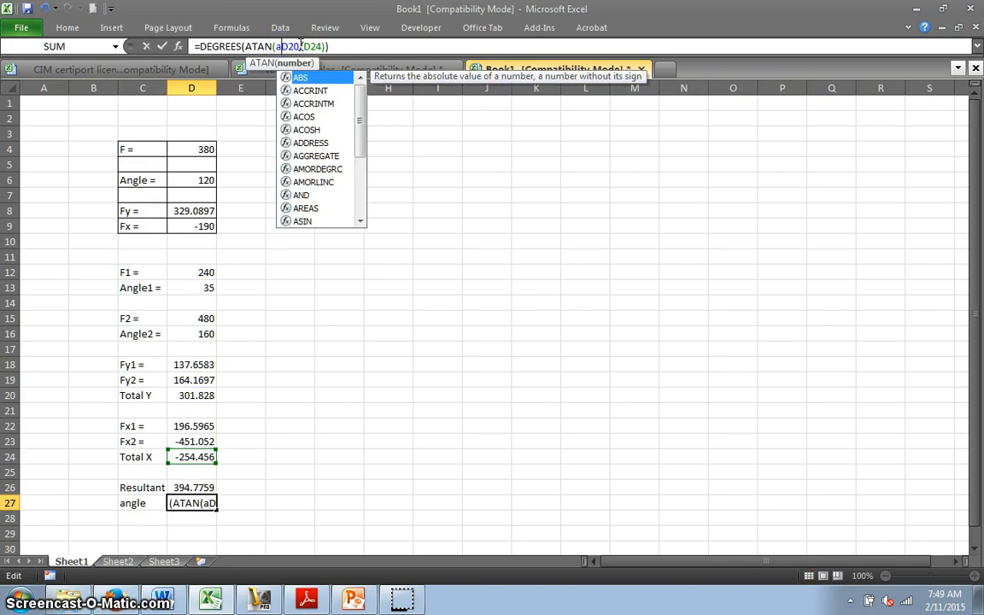
type("b")
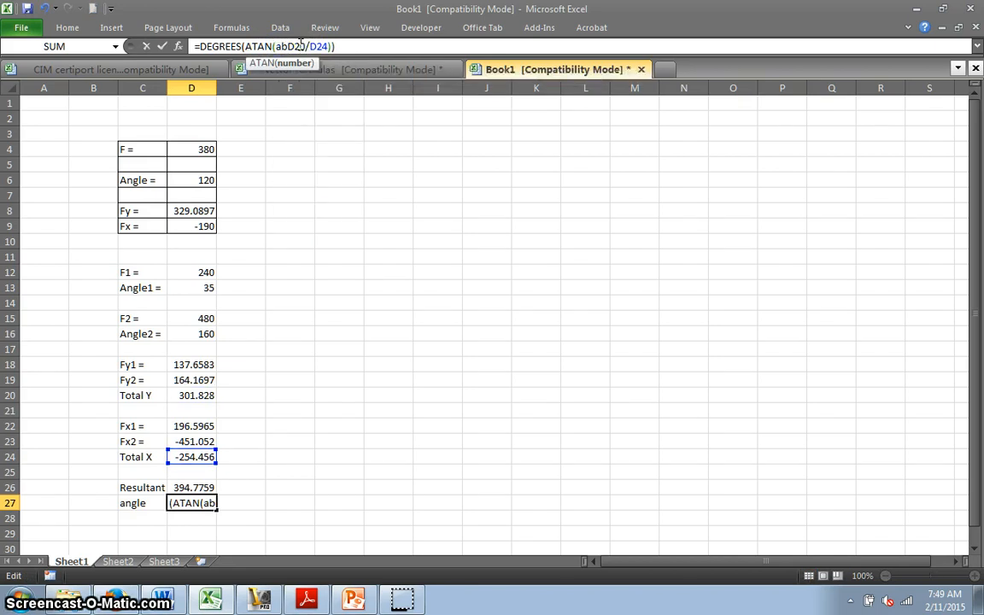
left_click(302, 46)
type("s")
key("BackSpace")
left_click_drag(276, 46, 287, 46)
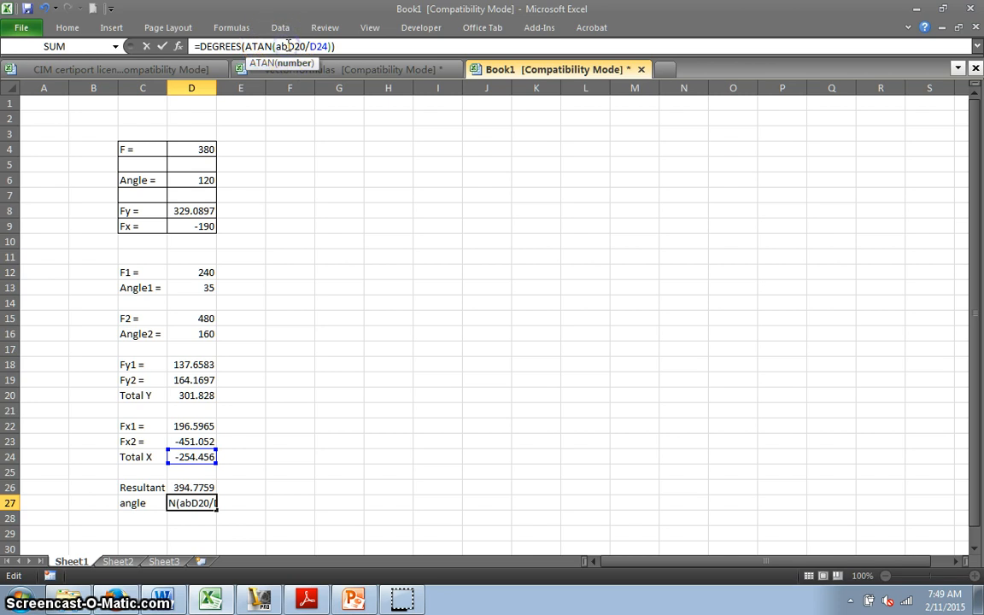
type("s")
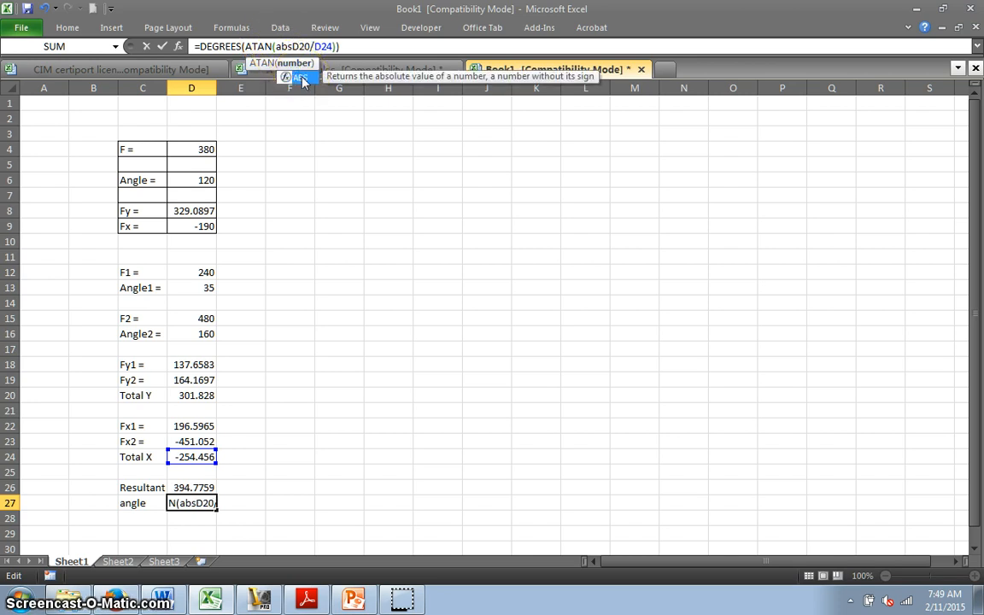
double_click(301, 78)
left_click(311, 46)
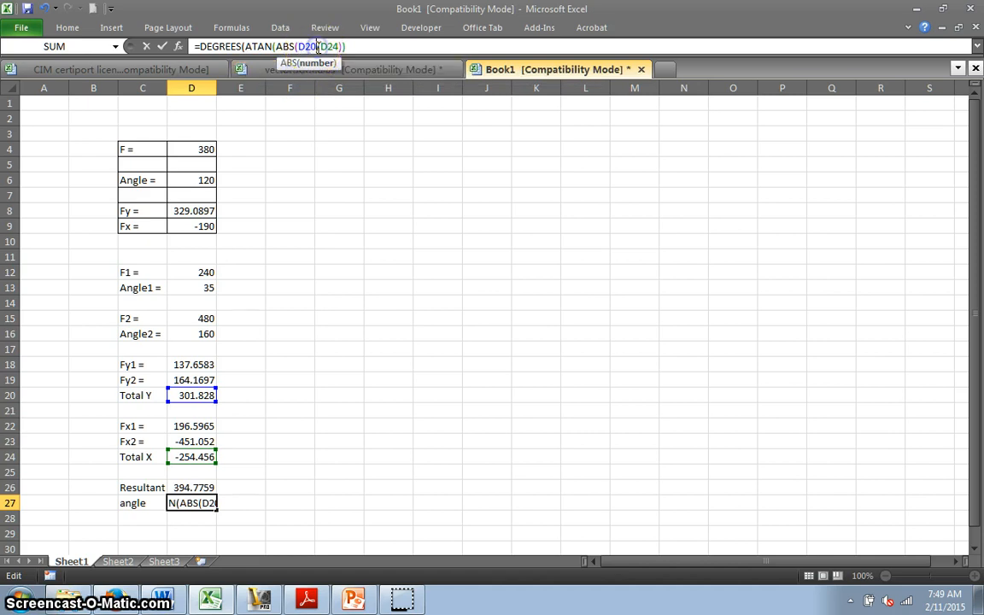
type(")")
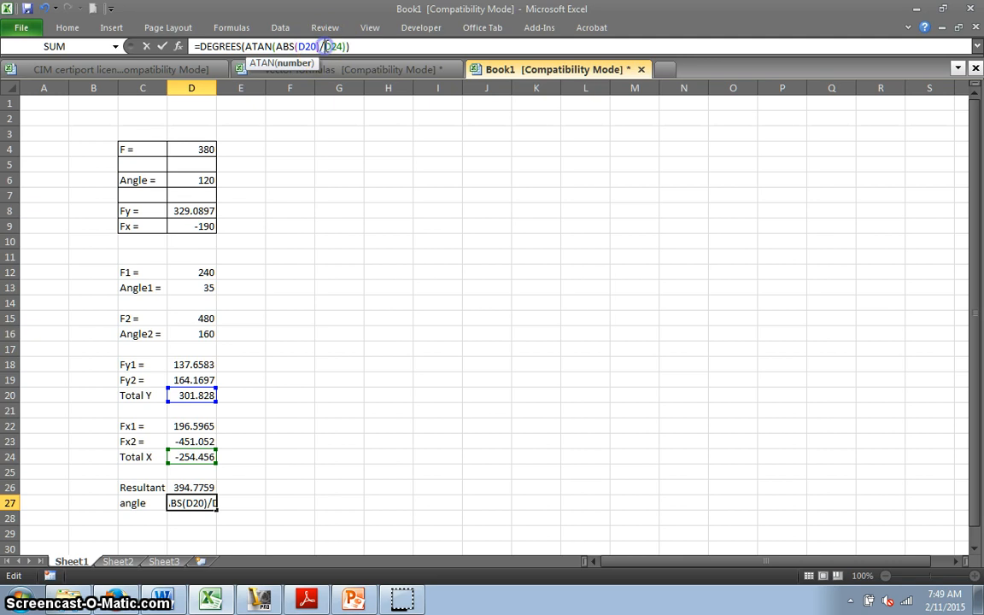
Wrap the Total X reference in ABS as well, making the D27 formula =DEGREES(ATAN(ABS(D20)/ABS(D24)))
type("abs")
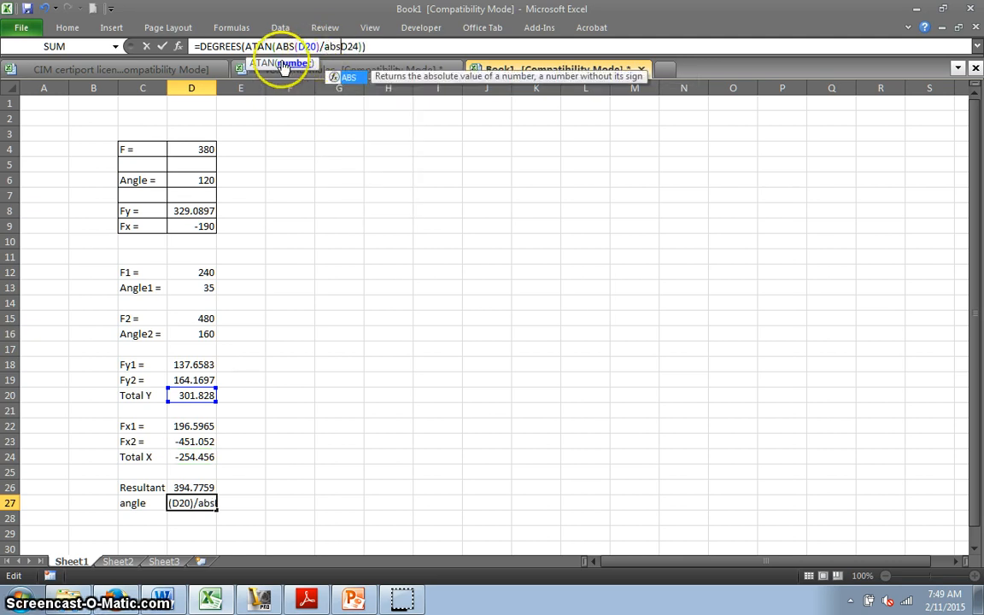
double_click(346, 78)
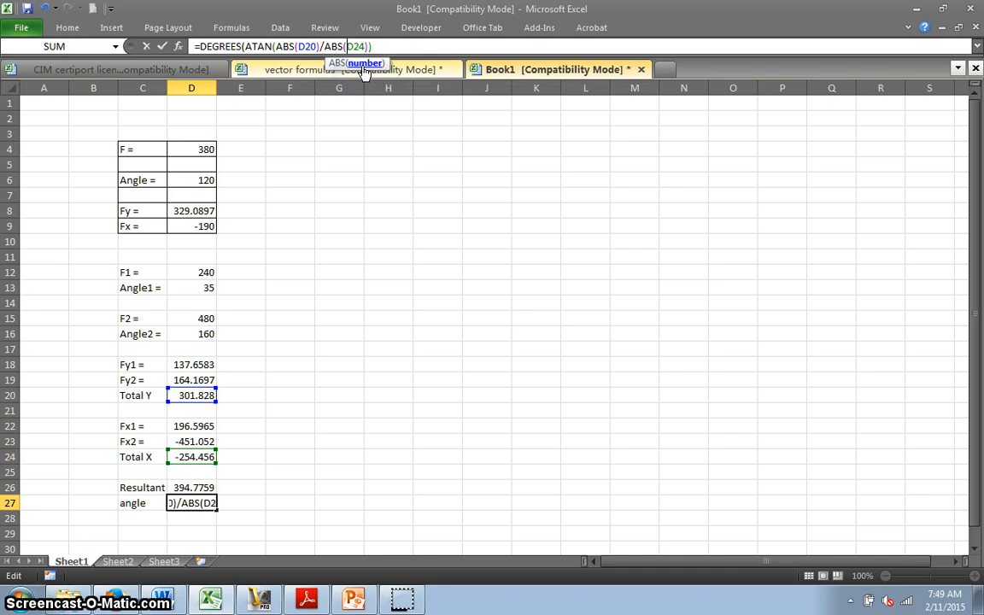
left_click(365, 47)
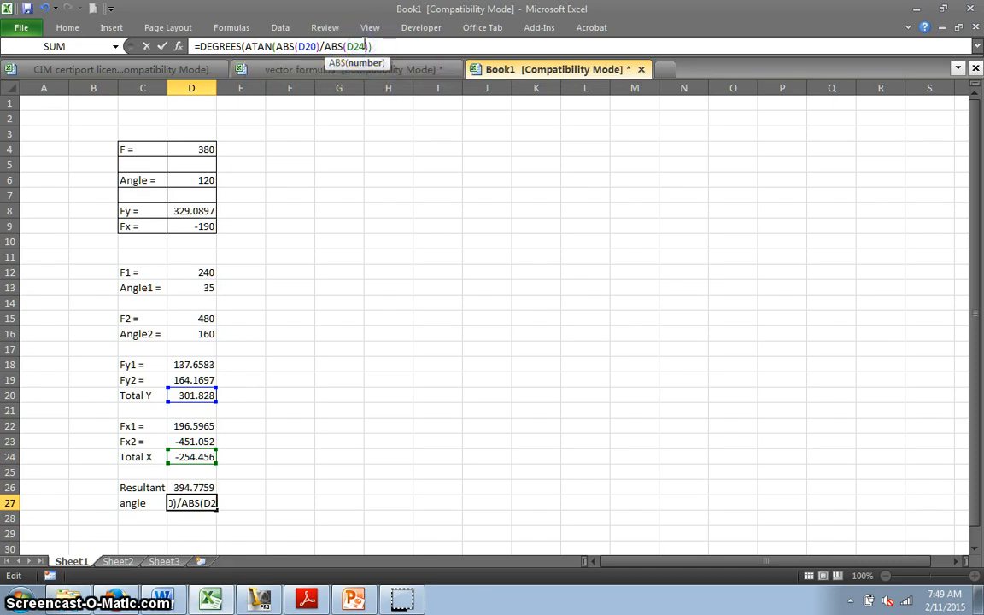
type(")")
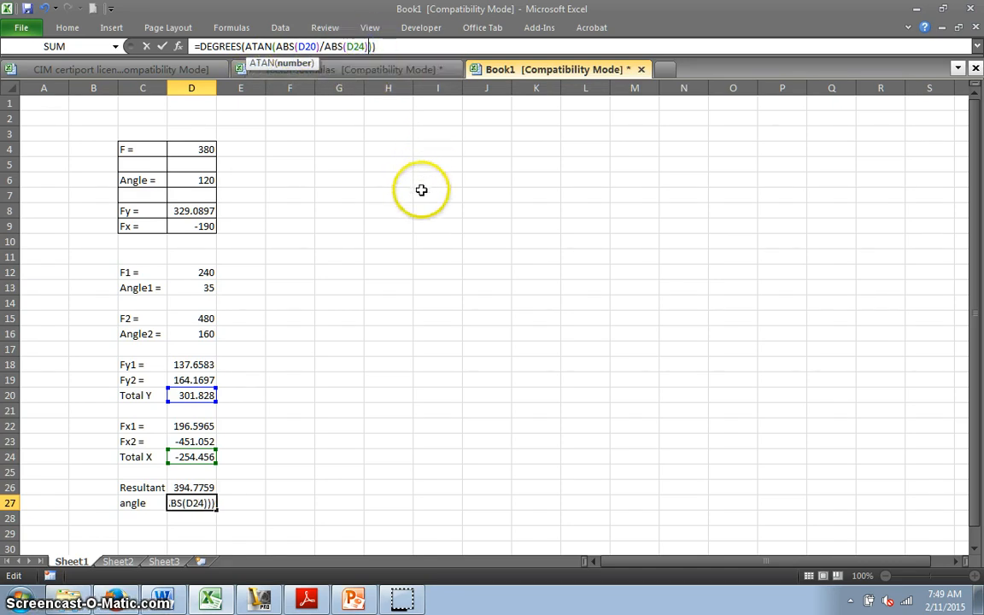
key("Return")
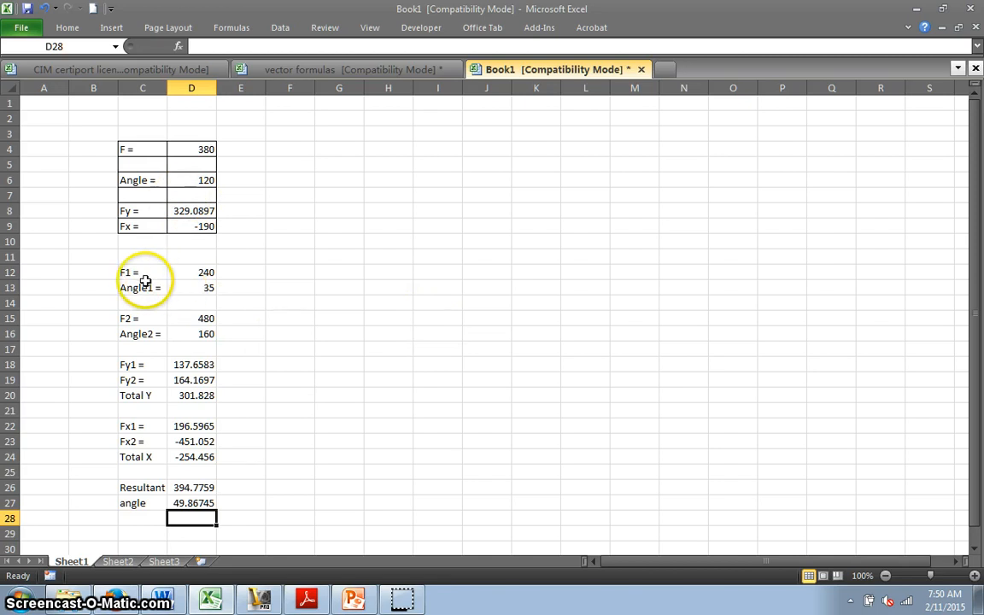
Test the two-vector calculation with Angle2 values of 65 and 240 in D16, leaving 240 in the cell
left_click(199, 335)
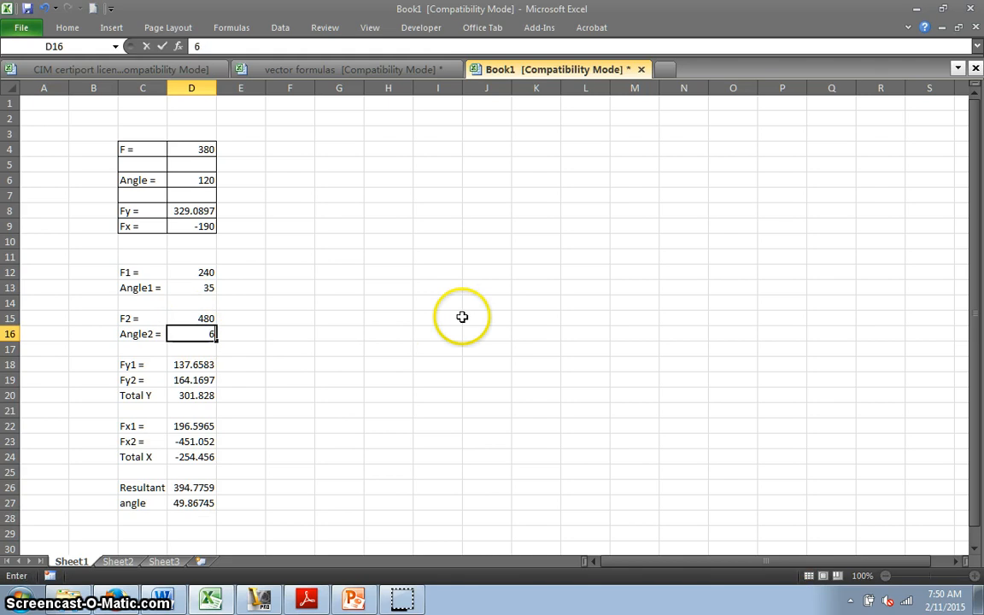
key("Return")
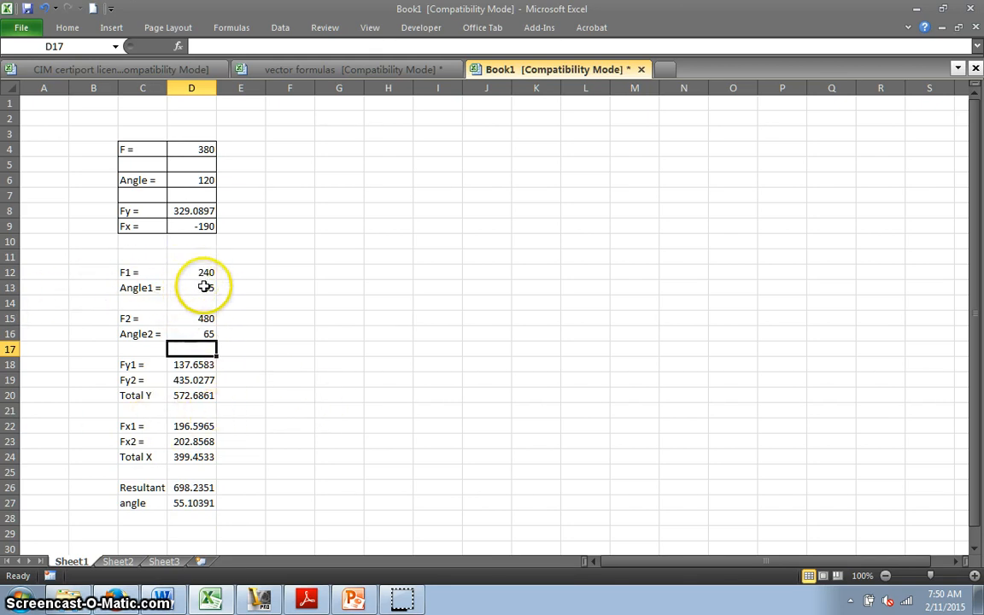
left_click(203, 334)
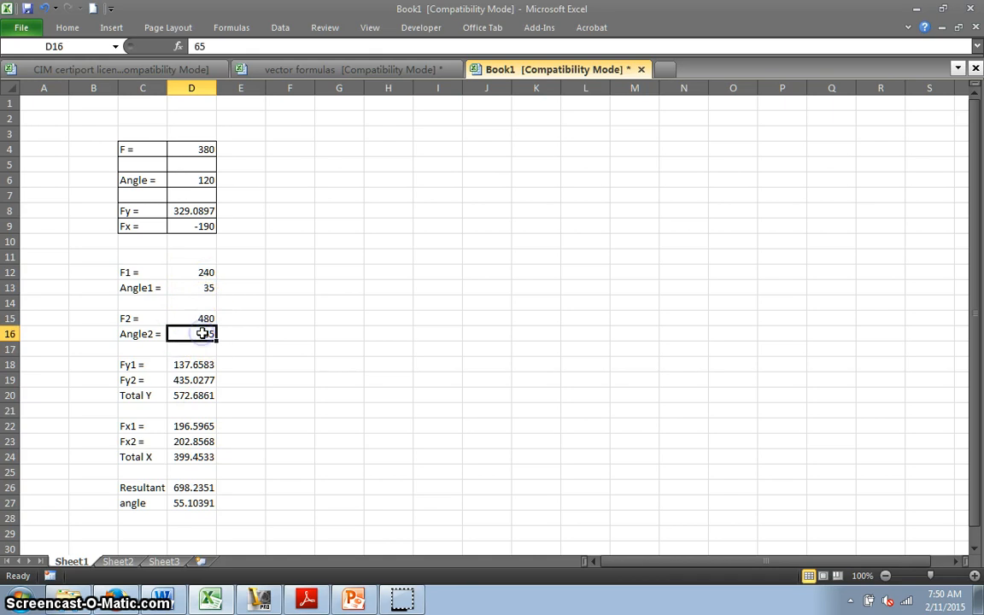
type("2")
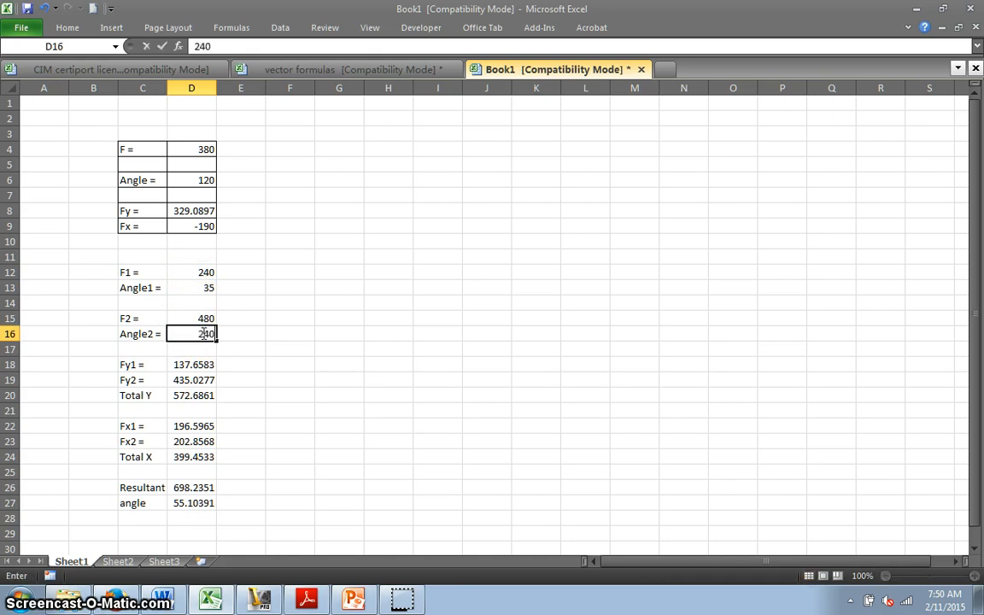
type("40")
left_click(444, 368)
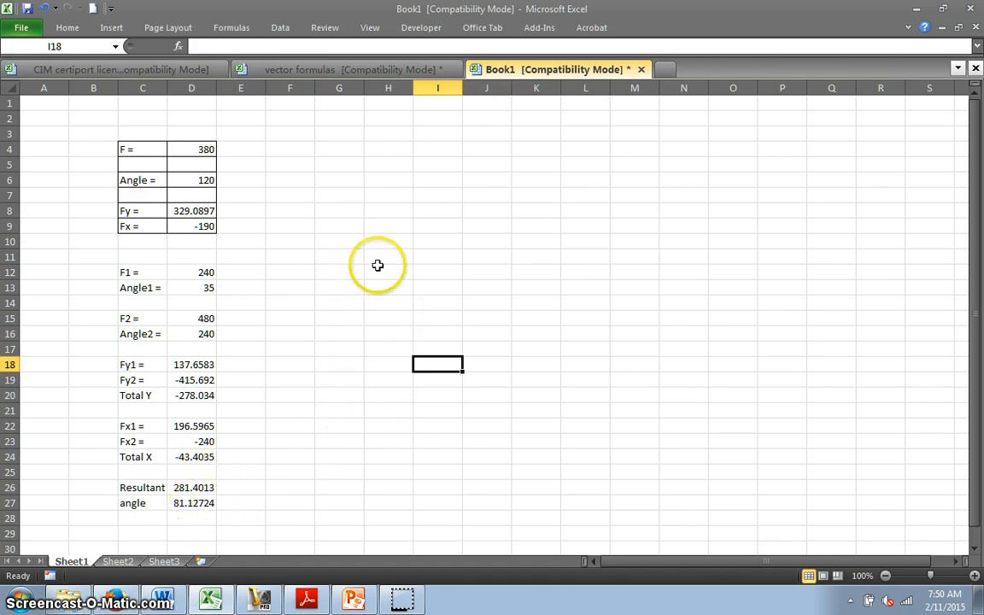
Apply All Borders to the two-vector table in C12:D27 and deselect it
left_click_drag(125, 271, 196, 502)
right_click(189, 392)
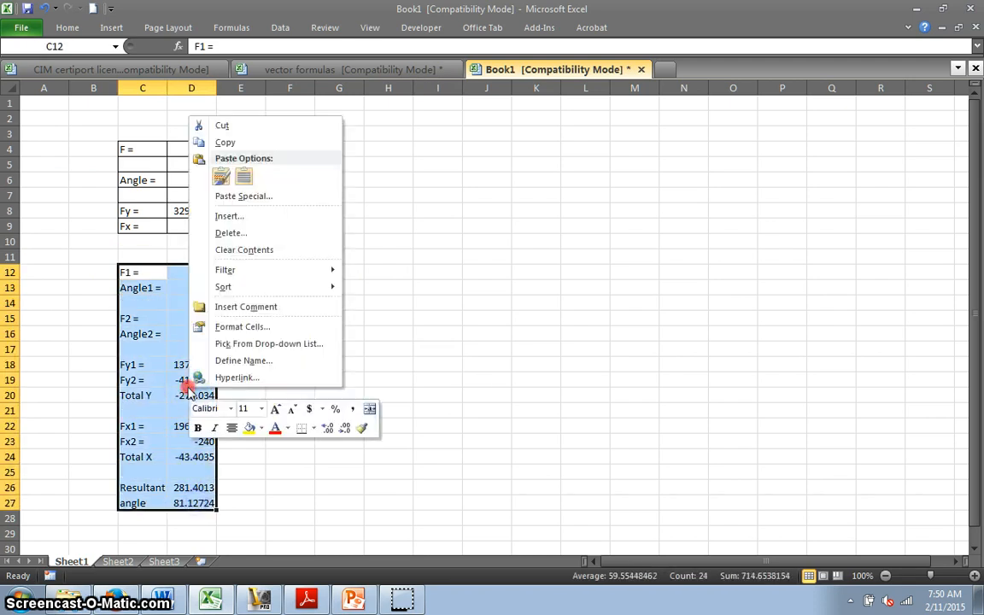
left_click(308, 430)
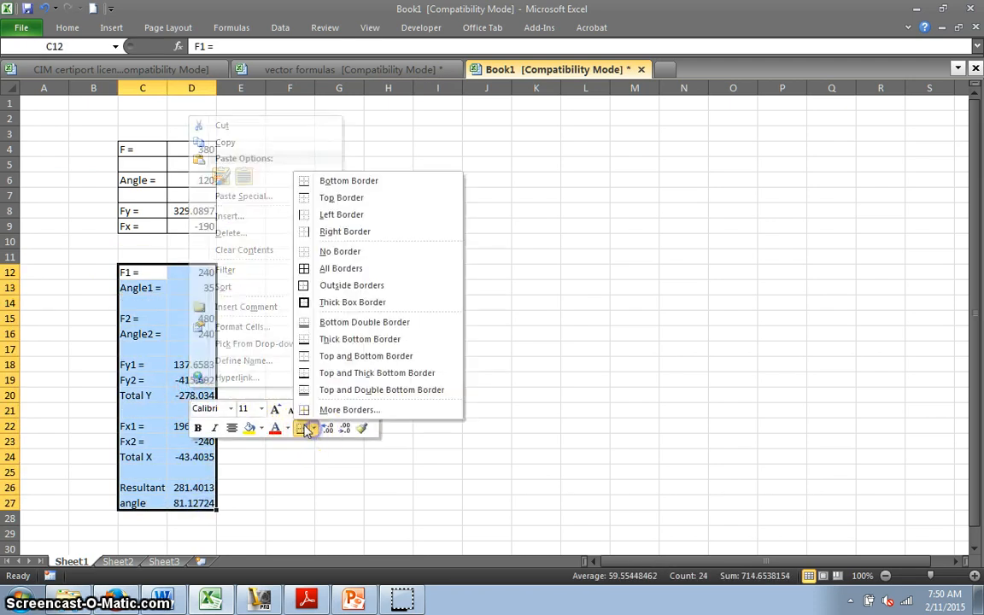
left_click(305, 270)
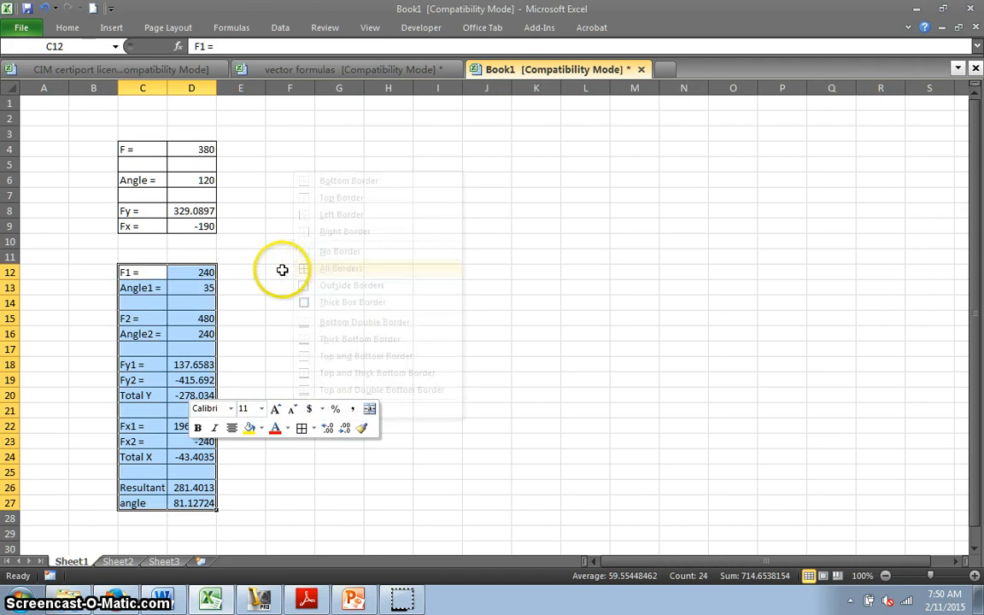
left_click(436, 292)
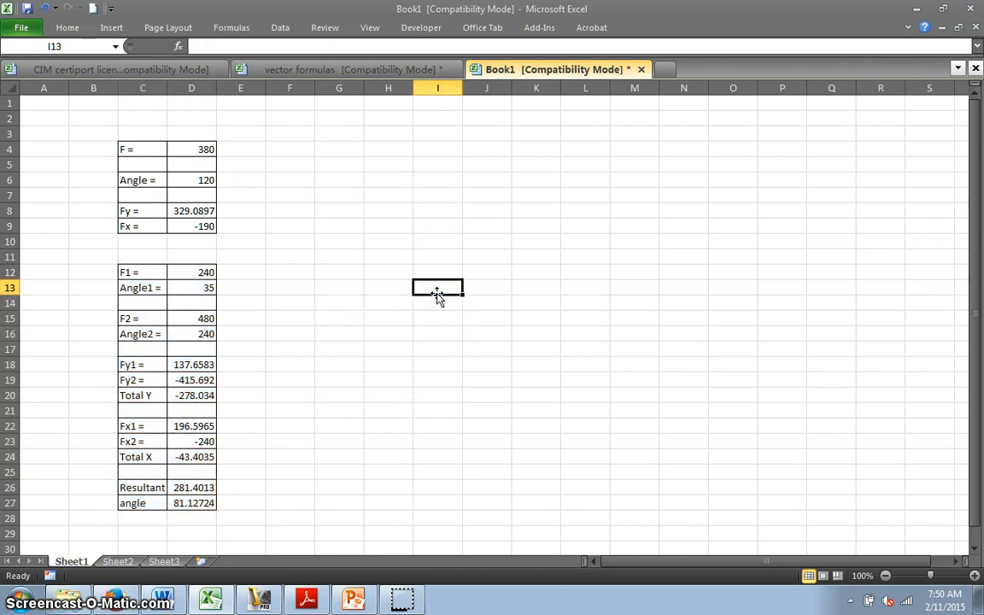
left_click(431, 288)
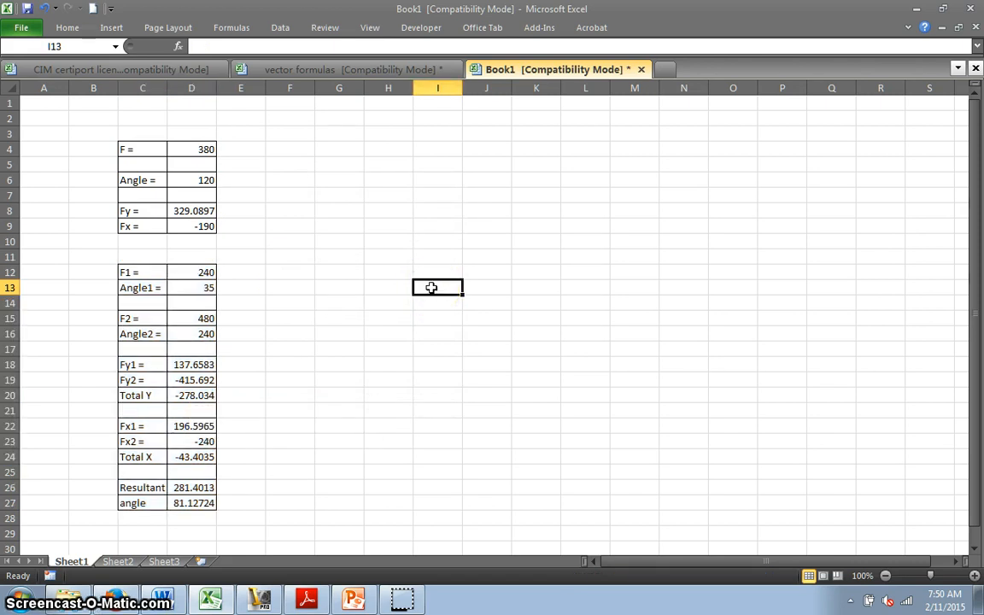